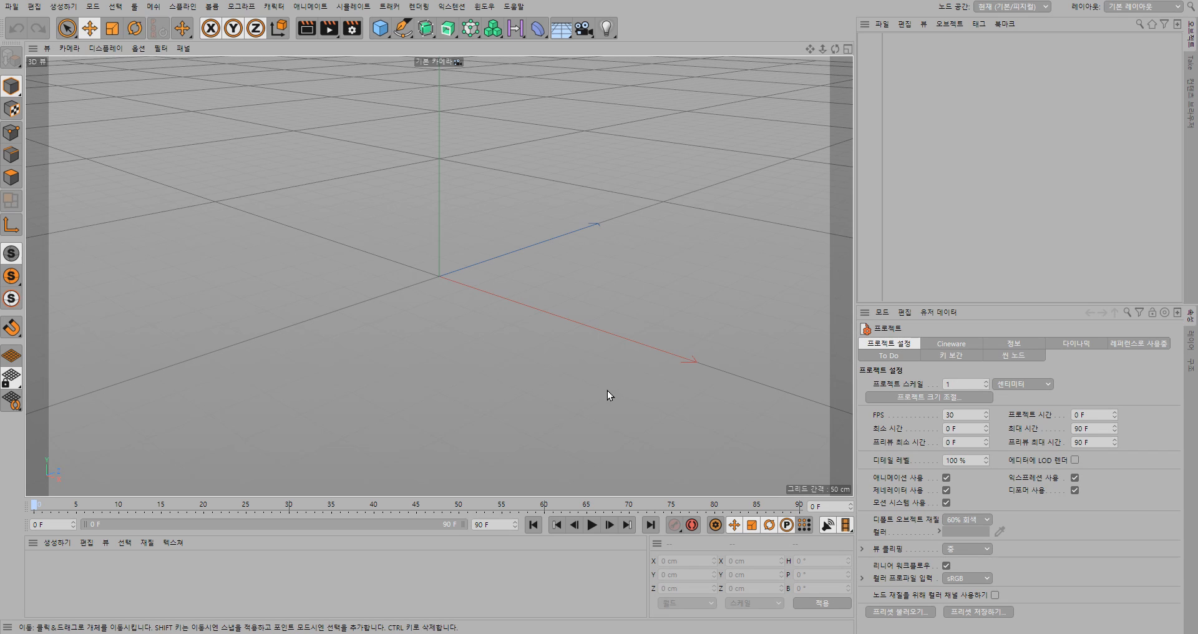
Step: Add a cube and make it a flat slab by setting its Y size to 10 cm and Z size to 70 cm
{"action": "left_click", "coordinate": [380, 28]}
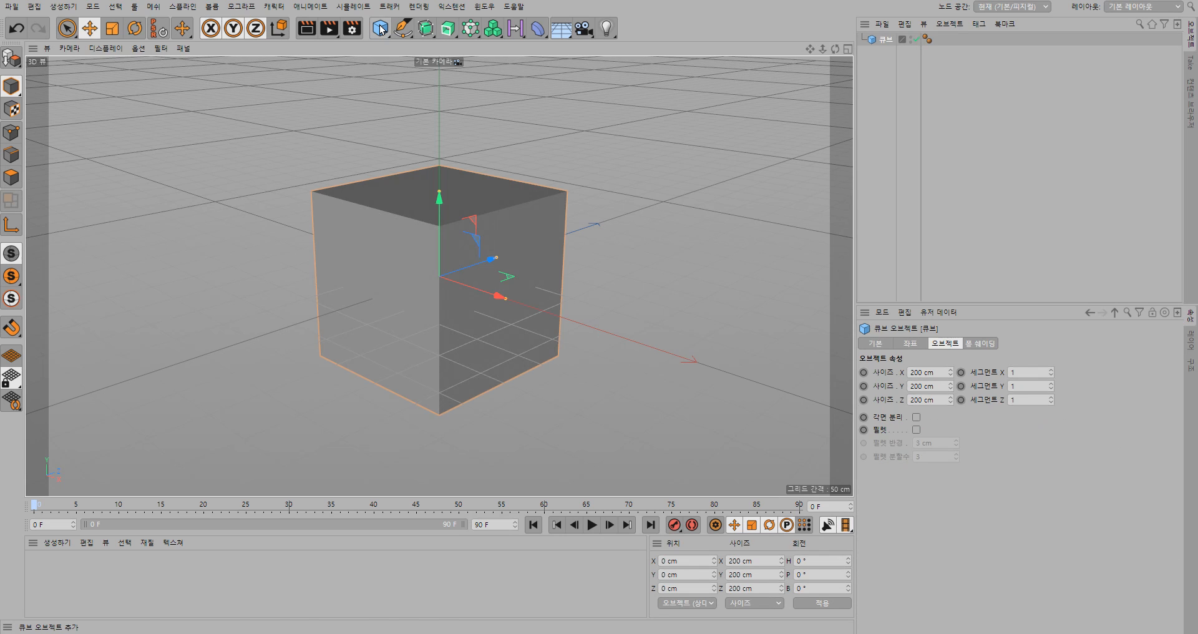
{"action": "left_click", "coordinate": [944, 372]}
{"action": "left_click_drag", "start_coordinate": [944, 372], "coordinate": [877, 377]}
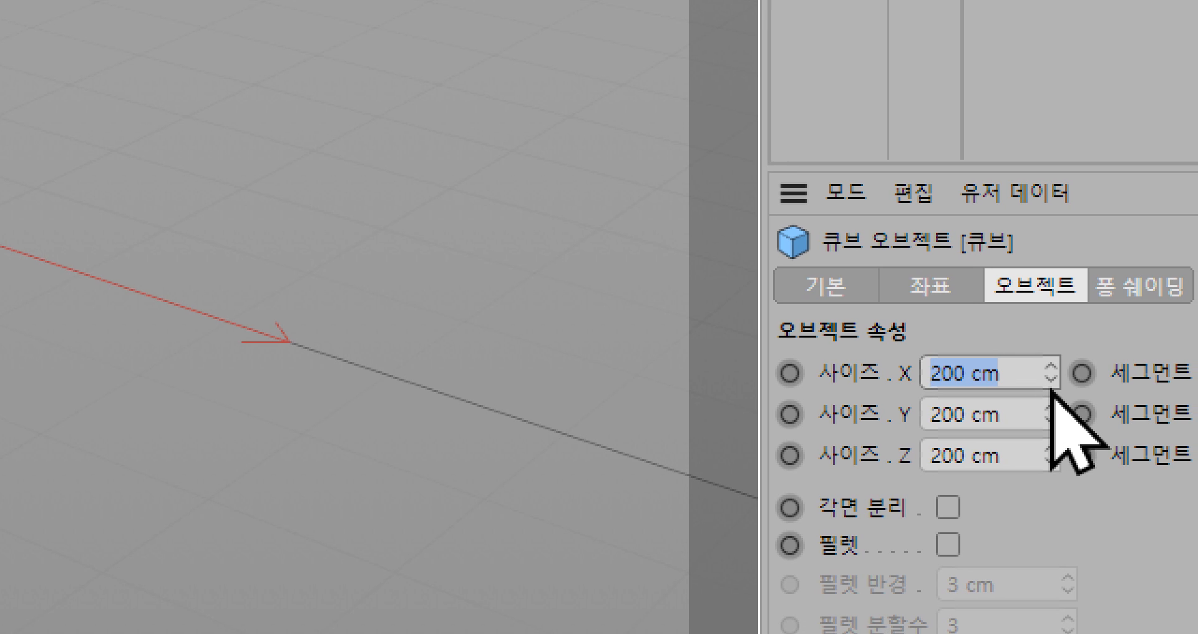
{"action": "key", "text": "Tab"}
{"action": "type", "text": "10"}
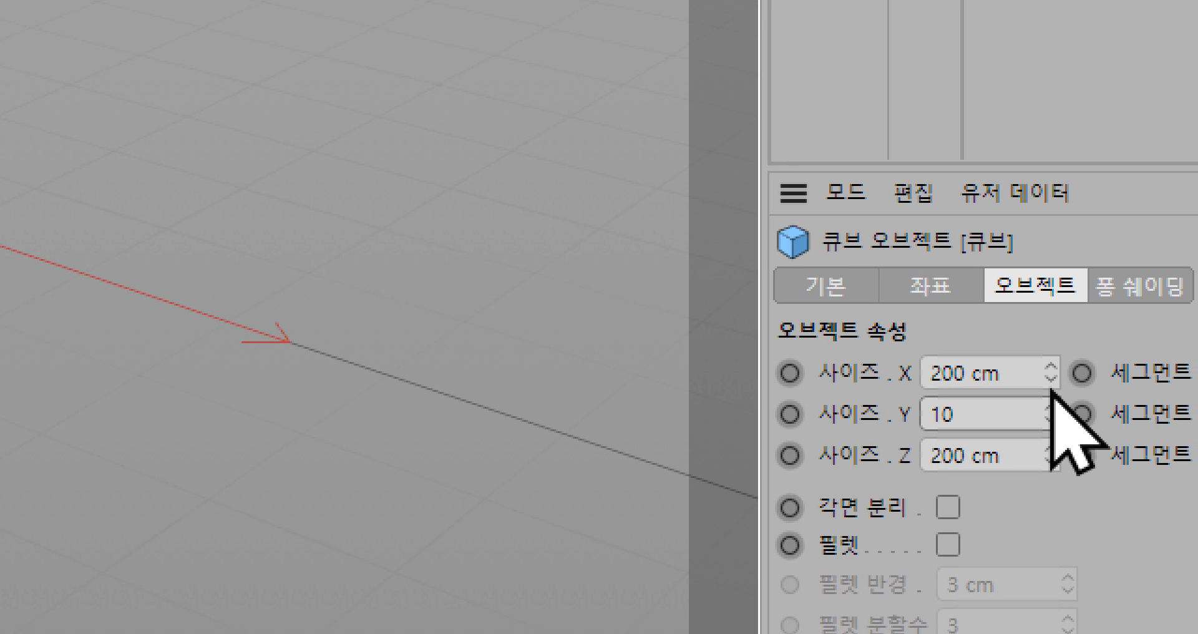
{"action": "key", "text": "Tab"}
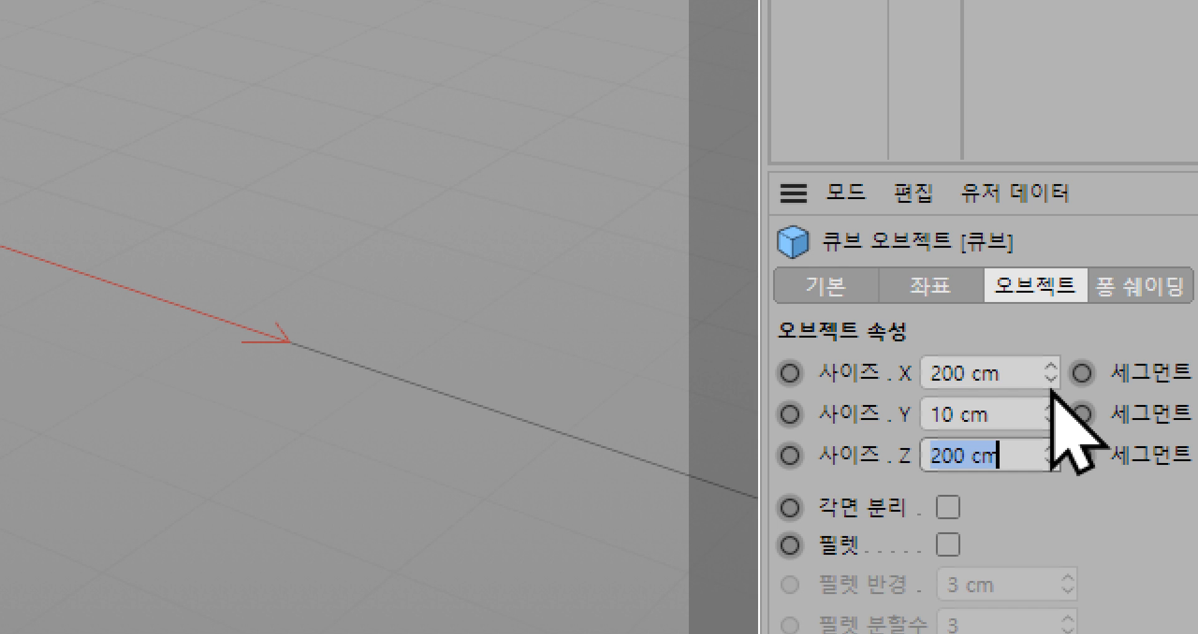
{"action": "type", "text": "70"}
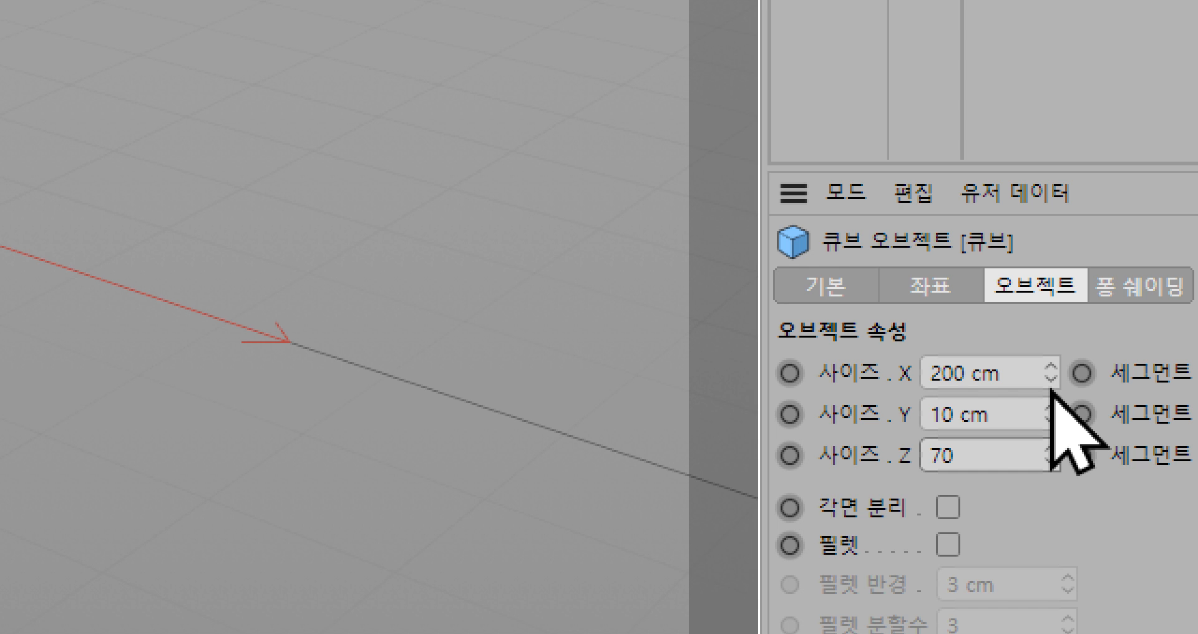
{"action": "key", "text": "Return"}
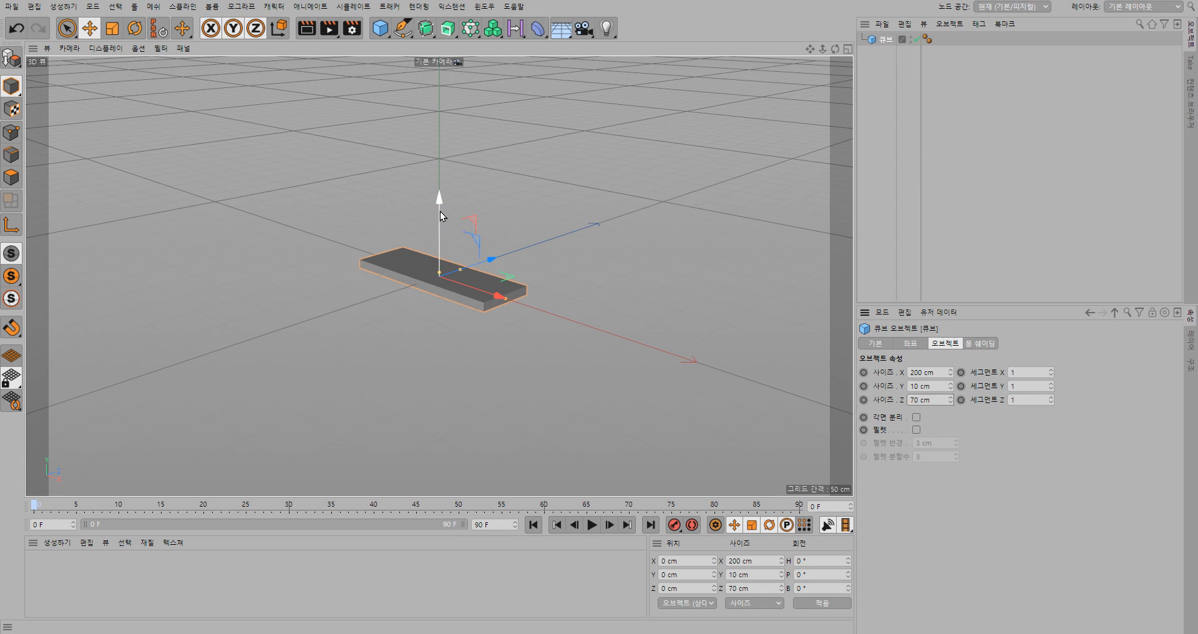
Step: Duplicate the slab about 17.6 cm upward and set the copy's size to 180 cm in X, 4 cm in Y and 15 cm in Z
{"action": "left_click_drag", "start_coordinate": [440, 215], "coordinate": [440, 199], "text": "ctrl"}
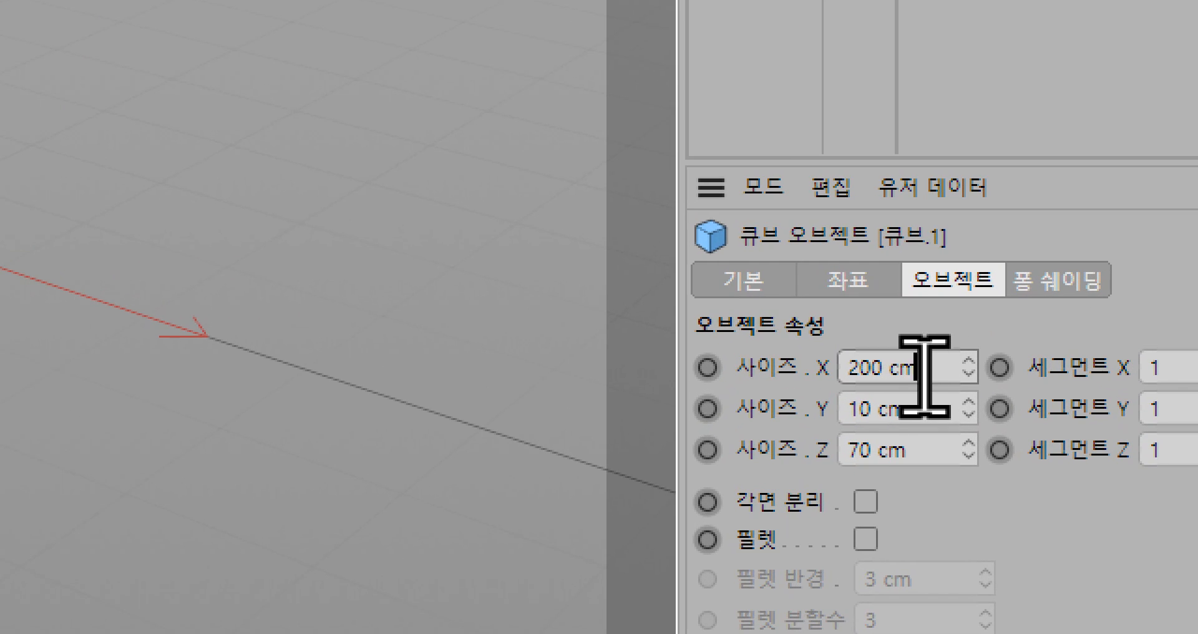
{"action": "double_click", "coordinate": [936, 374]}
{"action": "type", "text": "180"}
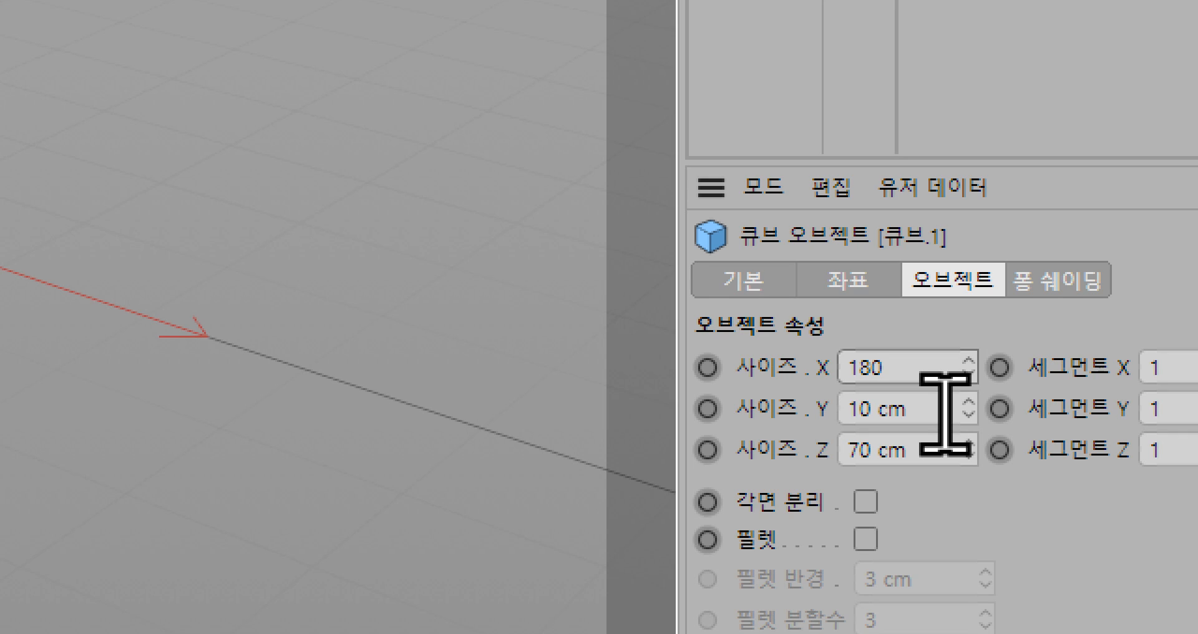
{"action": "key", "text": "Tab"}
{"action": "type", "text": "4"}
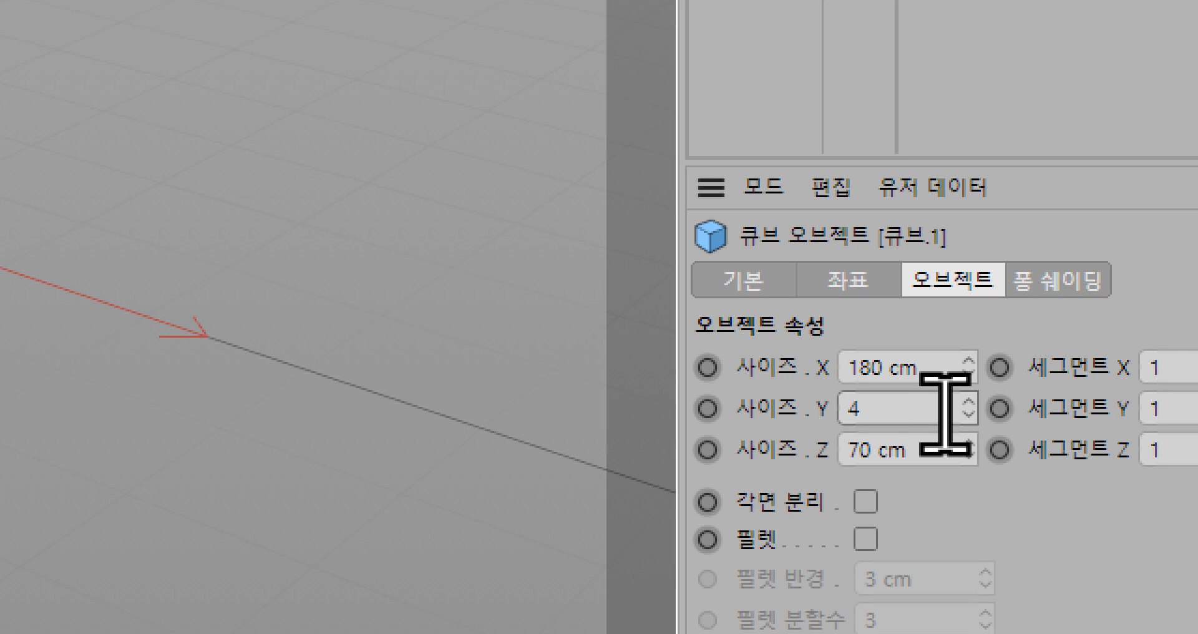
{"action": "key", "text": "Tab"}
{"action": "type", "text": "15"}
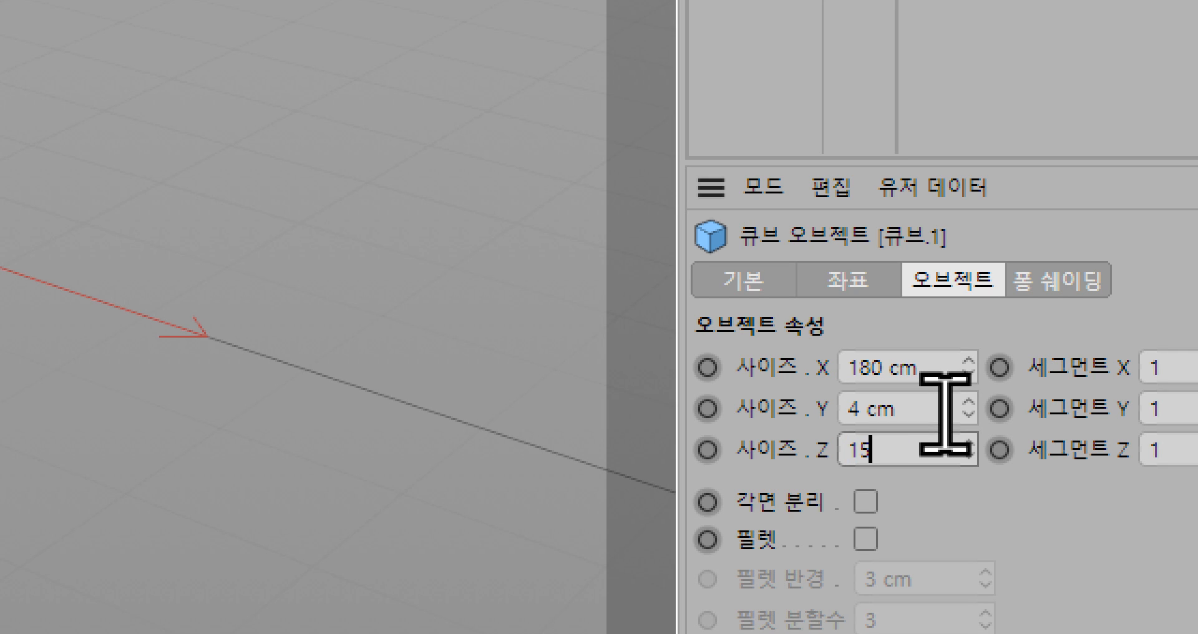
{"action": "key", "text": "Return"}
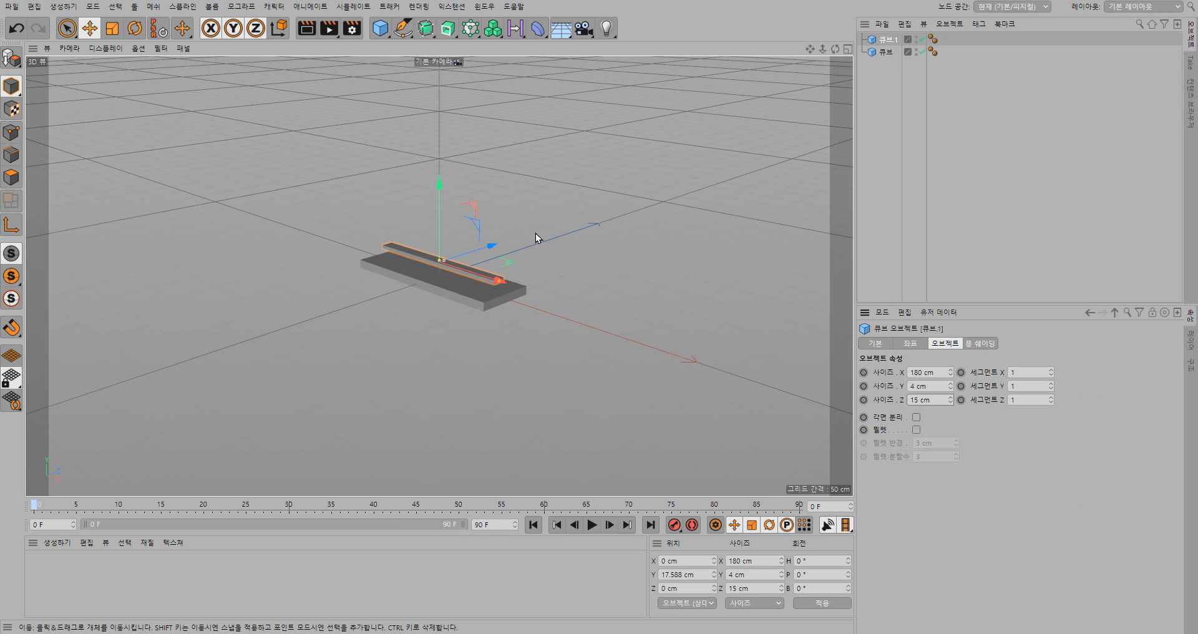
Step: In the side view, move the thin bar onto the slab's front upper edge, at about Z -28.4 cm and Y 4.9 cm
{"action": "left_click", "coordinate": [848, 49]}
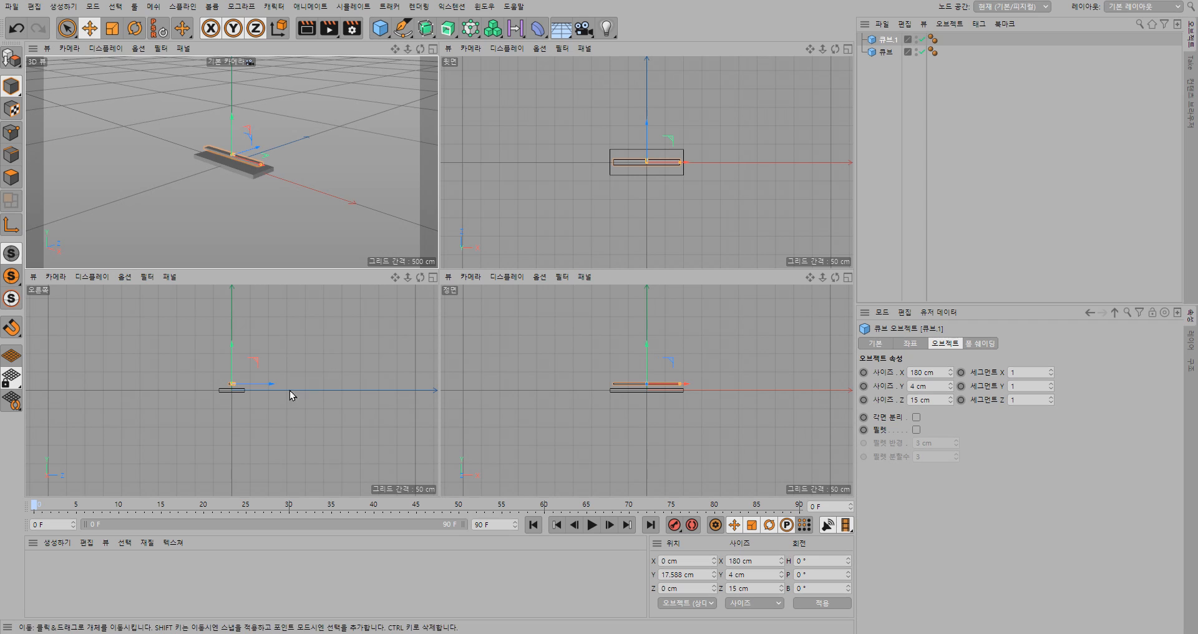
{"action": "scroll", "coordinate": [220, 380], "scroll_direction": "up", "scroll_amount": 3}
{"action": "scroll", "coordinate": [224, 382], "scroll_direction": "up", "scroll_amount": 5}
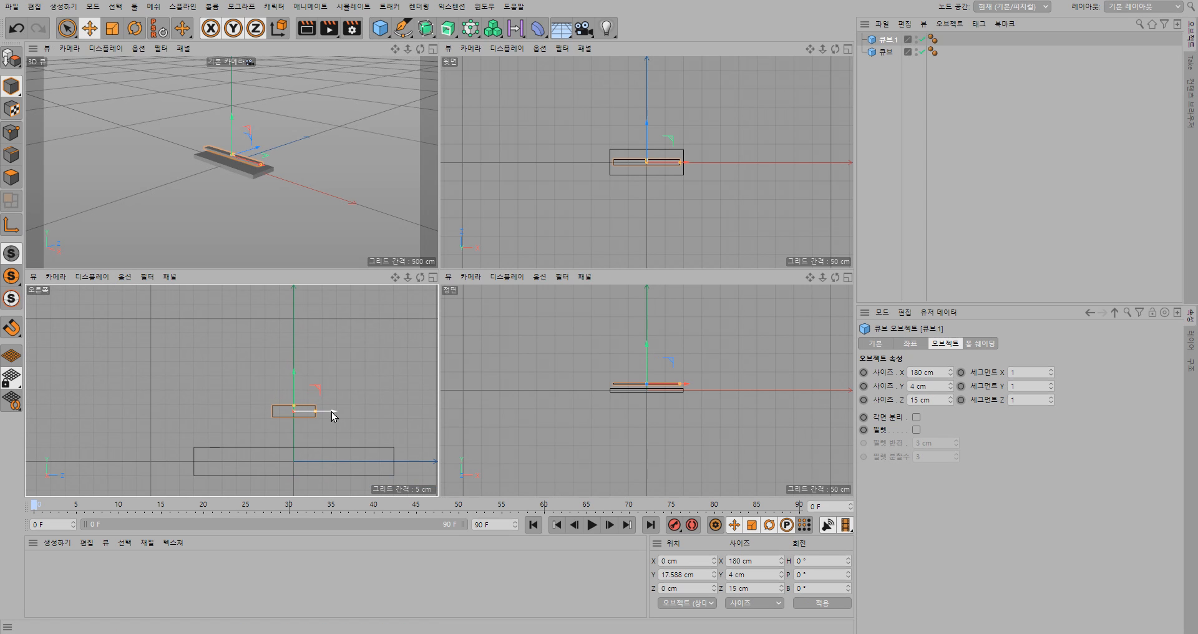
{"action": "left_click_drag", "start_coordinate": [331, 410], "coordinate": [236, 413]}
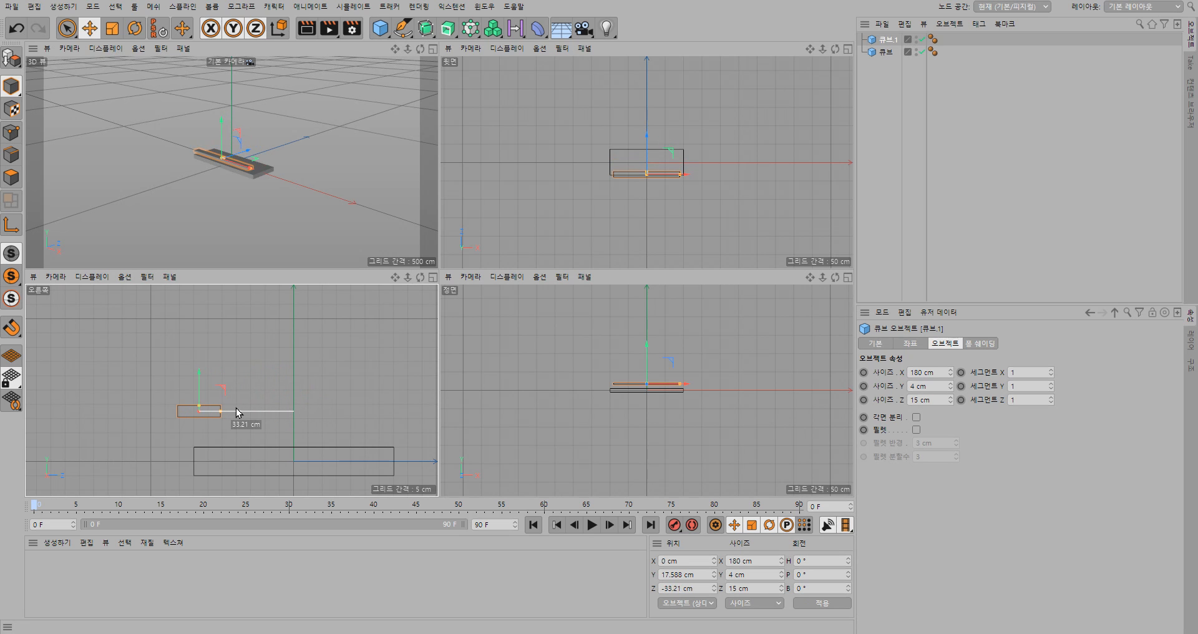
{"action": "left_click_drag", "start_coordinate": [203, 371], "coordinate": [205, 407]}
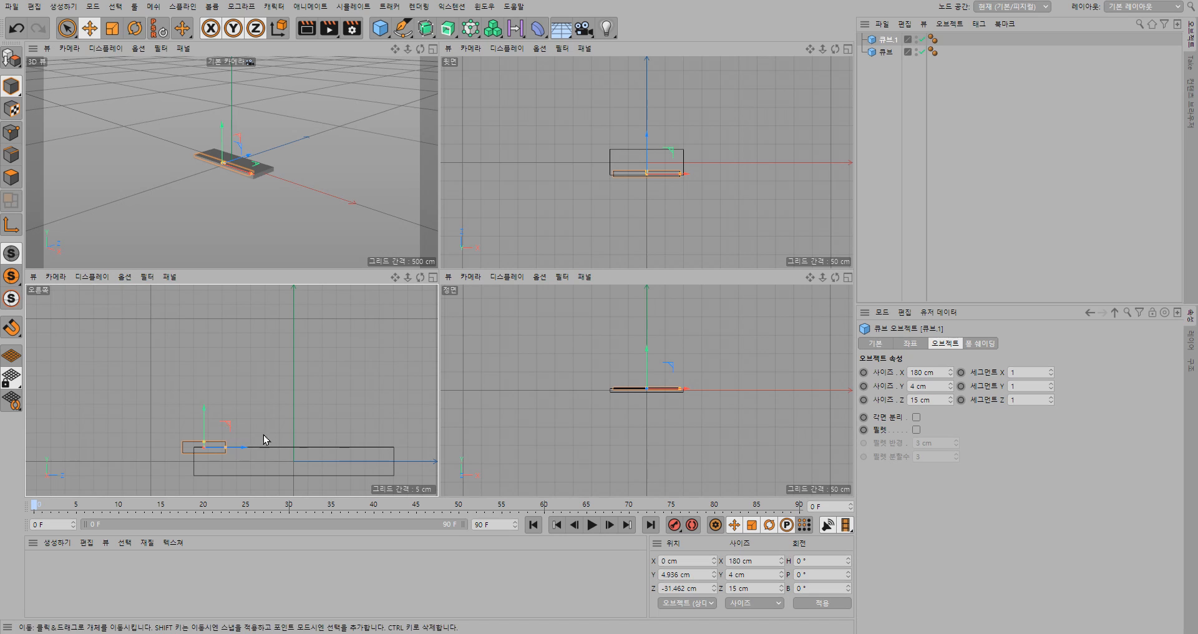
{"action": "left_click_drag", "start_coordinate": [244, 447], "coordinate": [253, 447]}
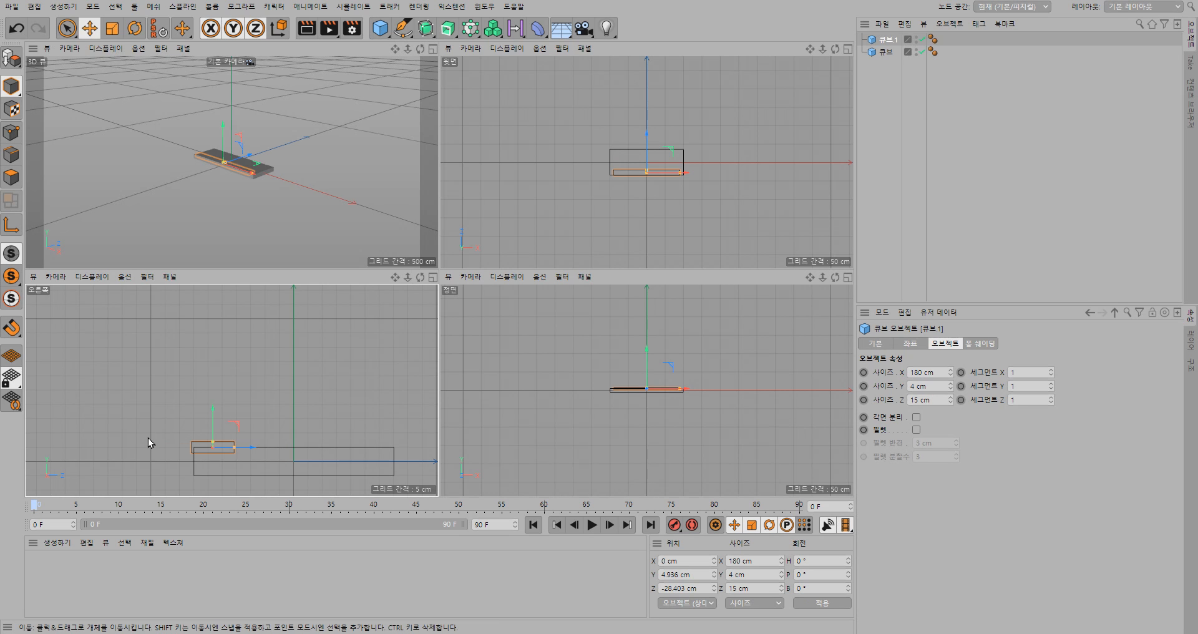
Step: Fine-tune the thin bar's height to about Y 5 cm, then check it in the perspective view and deselect it
{"action": "scroll", "coordinate": [168, 438], "scroll_direction": "up", "scroll_amount": 5}
{"action": "scroll", "coordinate": [186, 447], "scroll_direction": "up", "scroll_amount": 2}
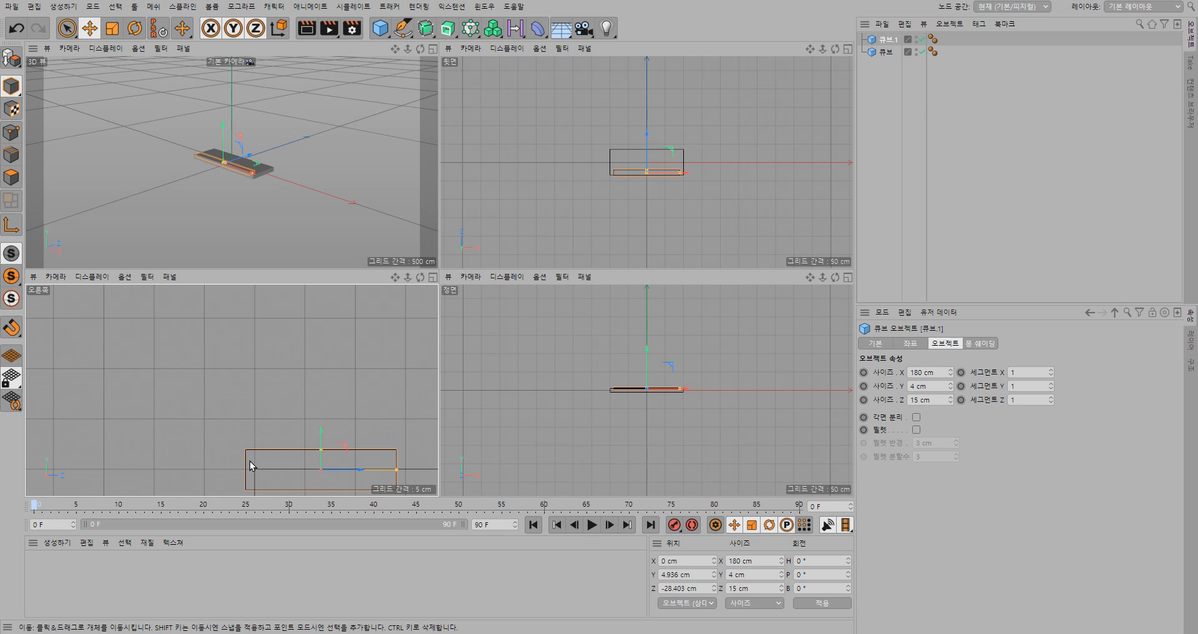
{"action": "middle_click_drag", "start_coordinate": [278, 459], "coordinate": [216, 362], "text": "alt"}
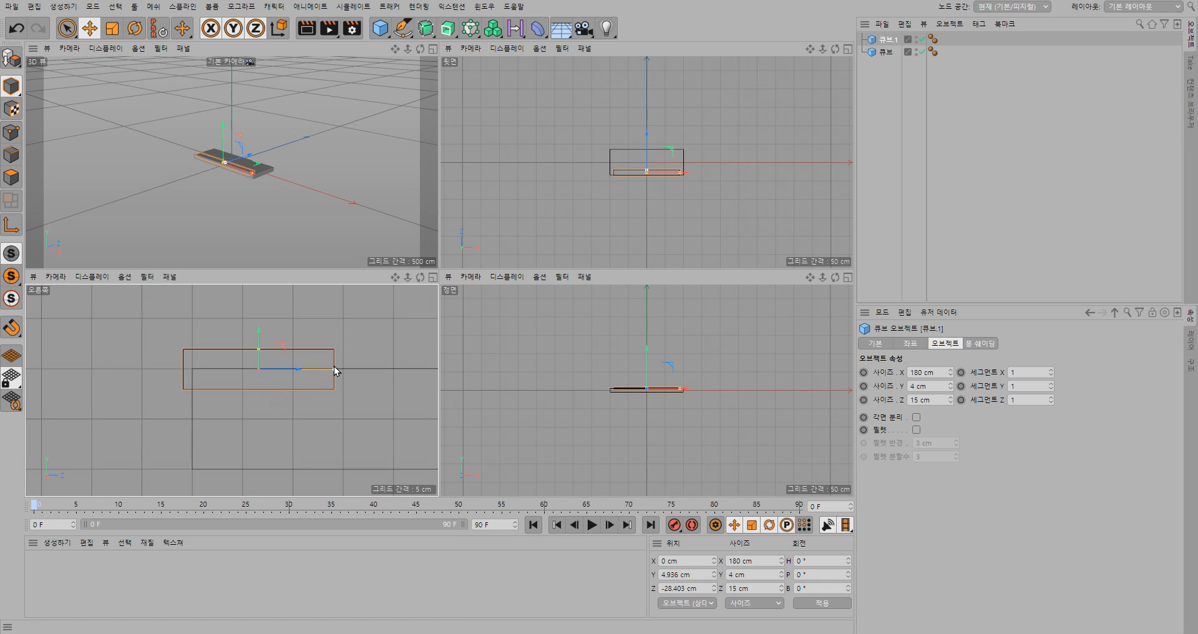
{"action": "left_click_drag", "start_coordinate": [260, 329], "coordinate": [260, 328]}
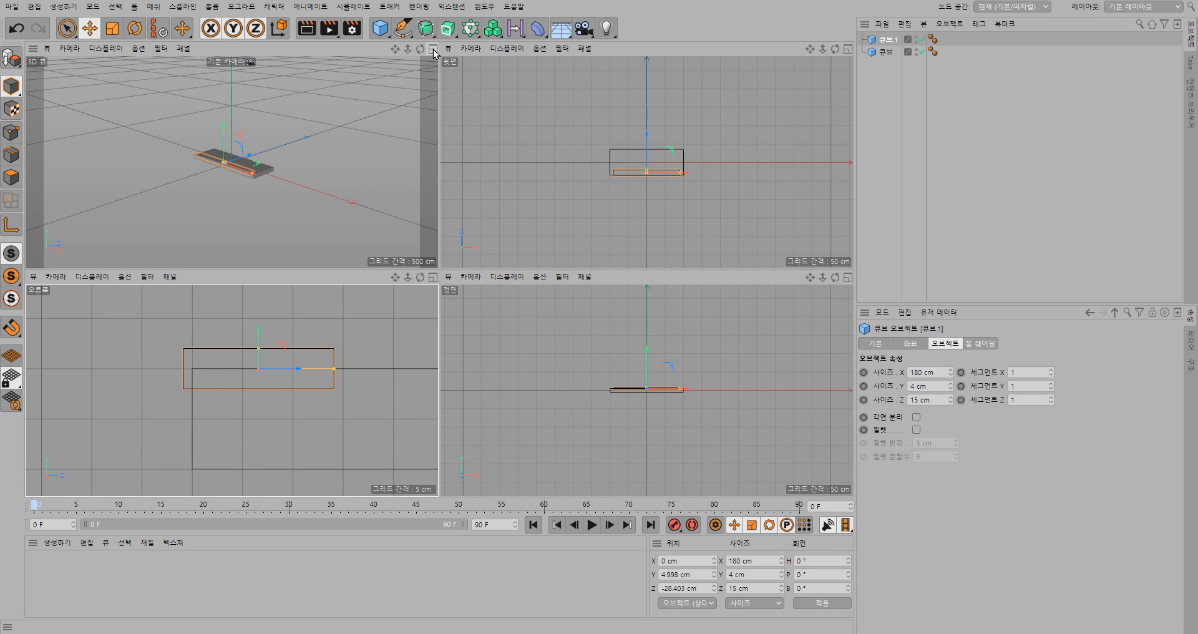
{"action": "left_click", "coordinate": [433, 51]}
{"action": "scroll", "coordinate": [440, 289], "scroll_direction": "up", "scroll_amount": 4}
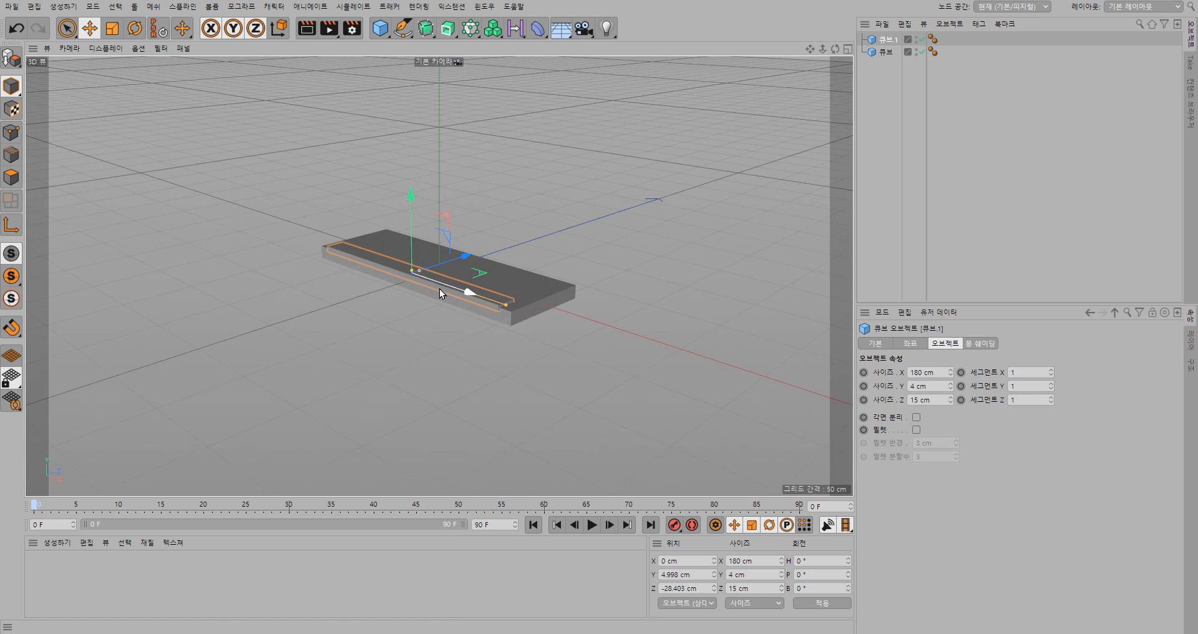
{"action": "scroll", "coordinate": [439, 289], "scroll_direction": "up", "scroll_amount": 3}
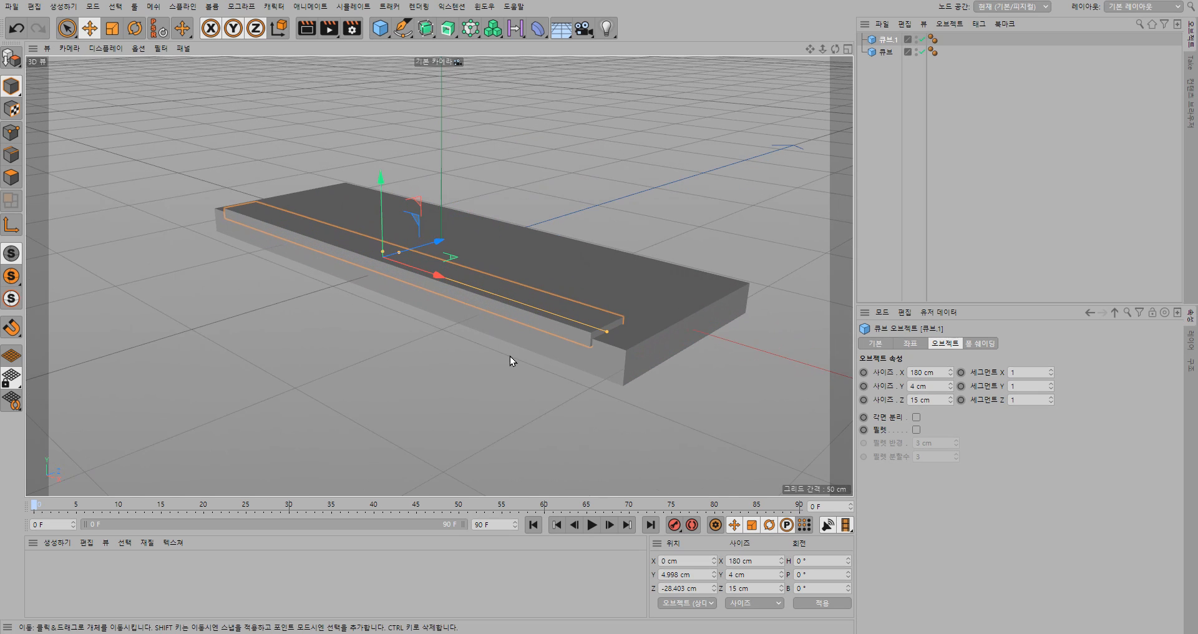
{"action": "left_click", "coordinate": [516, 384]}
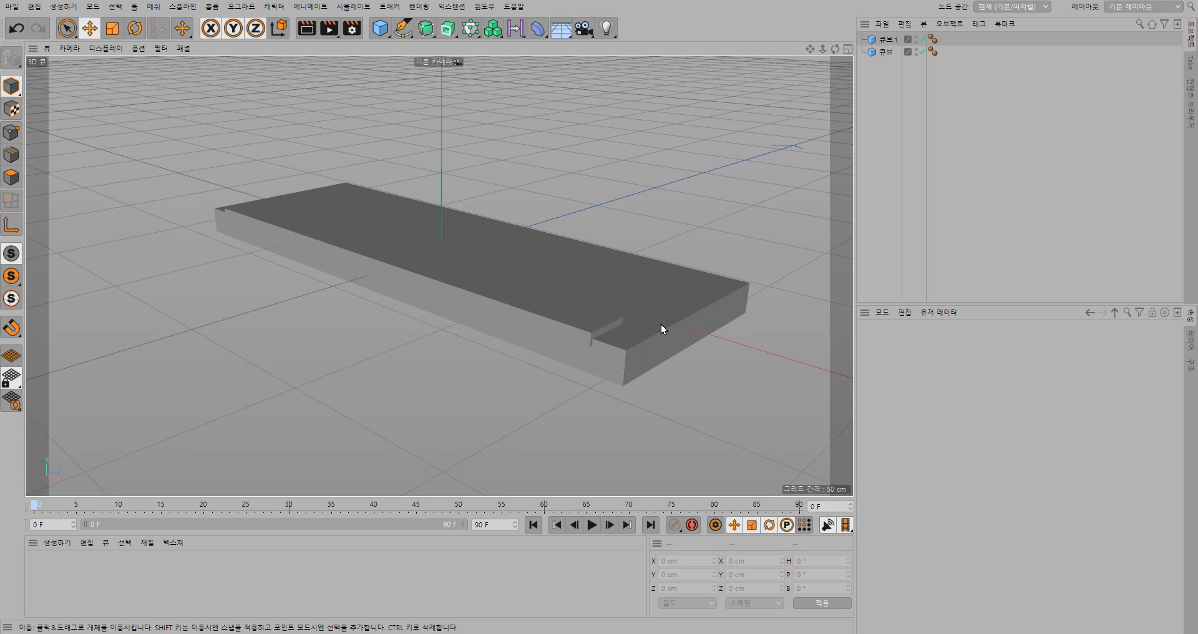
Step: Add a cylinder with radius 10 cm, height 10 cm, 1 height segment and 36 rotation segments
{"action": "left_click", "coordinate": [382, 32]}
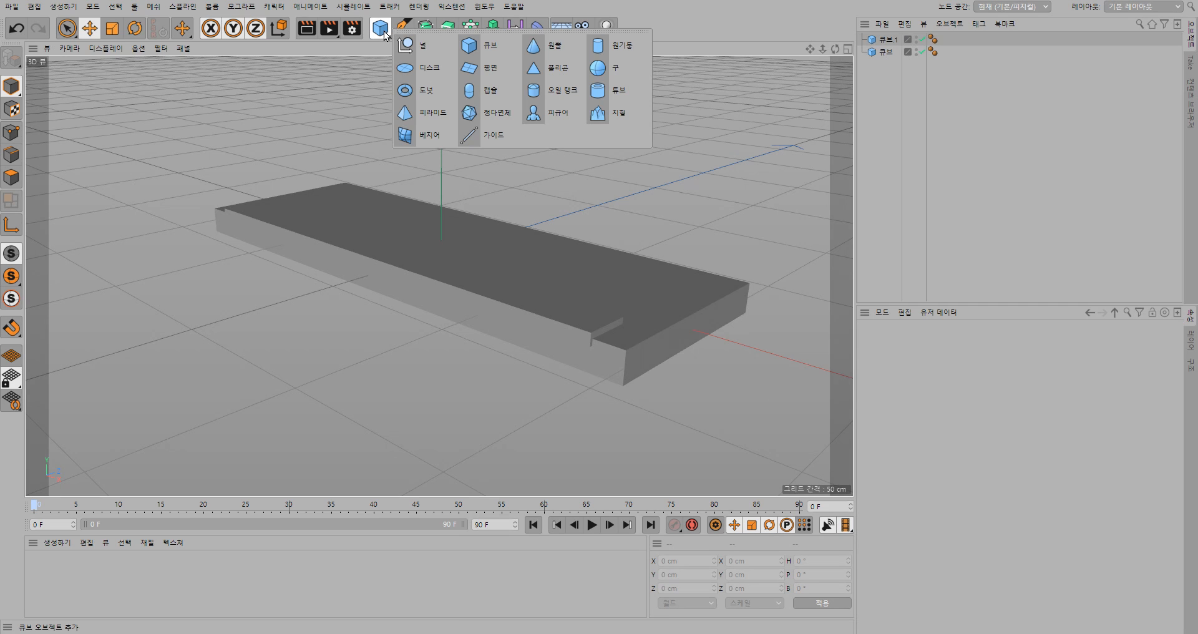
{"action": "left_click", "coordinate": [603, 50]}
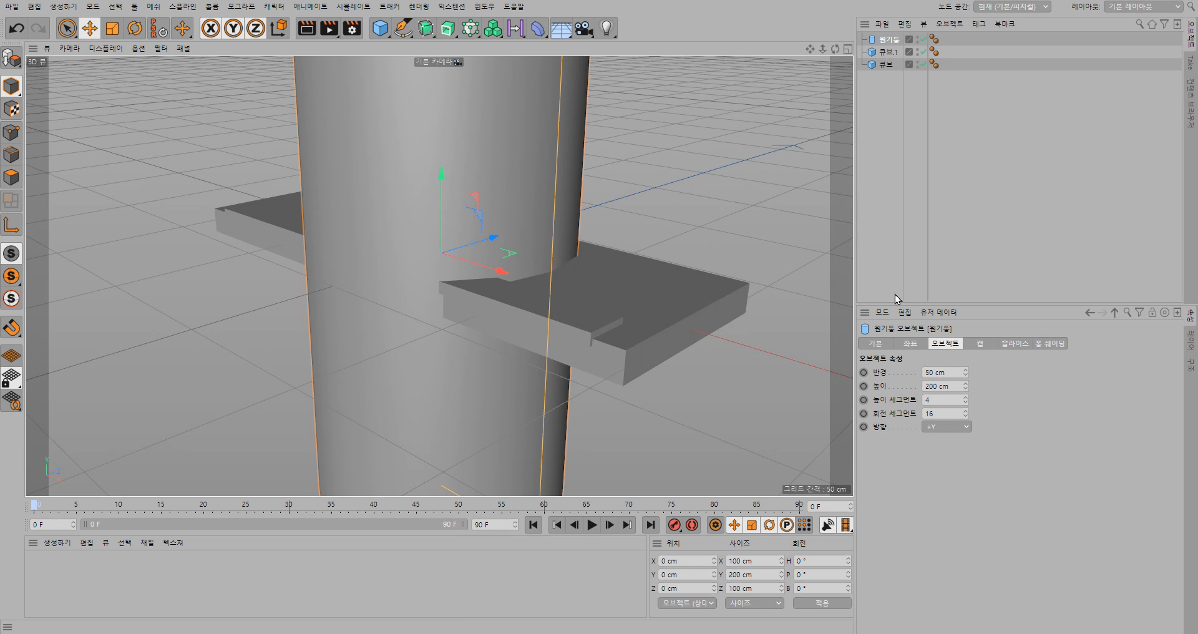
{"action": "double_click", "coordinate": [932, 373]}
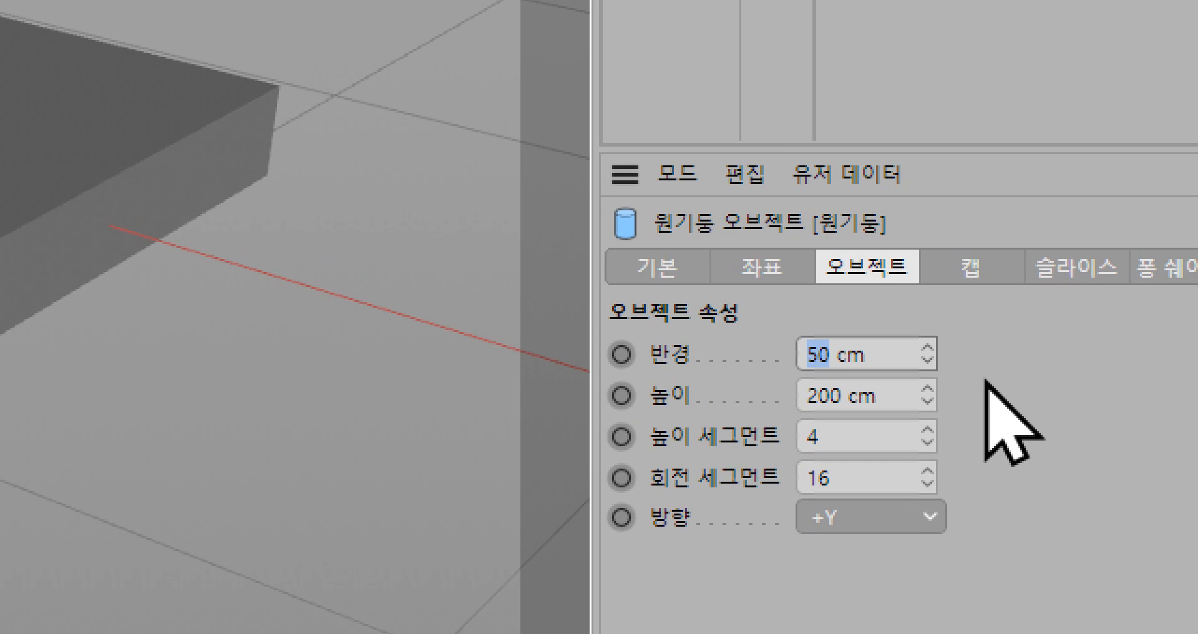
{"action": "type", "text": "10"}
{"action": "key", "text": "Tab"}
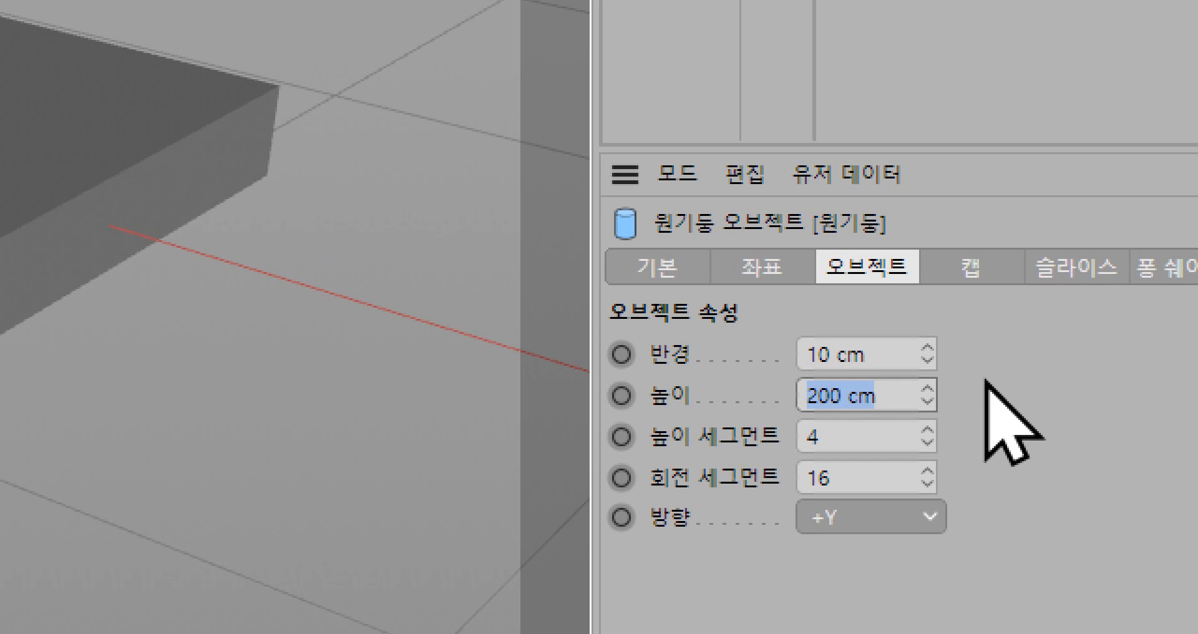
{"action": "type", "text": "10"}
{"action": "key", "text": "Tab"}
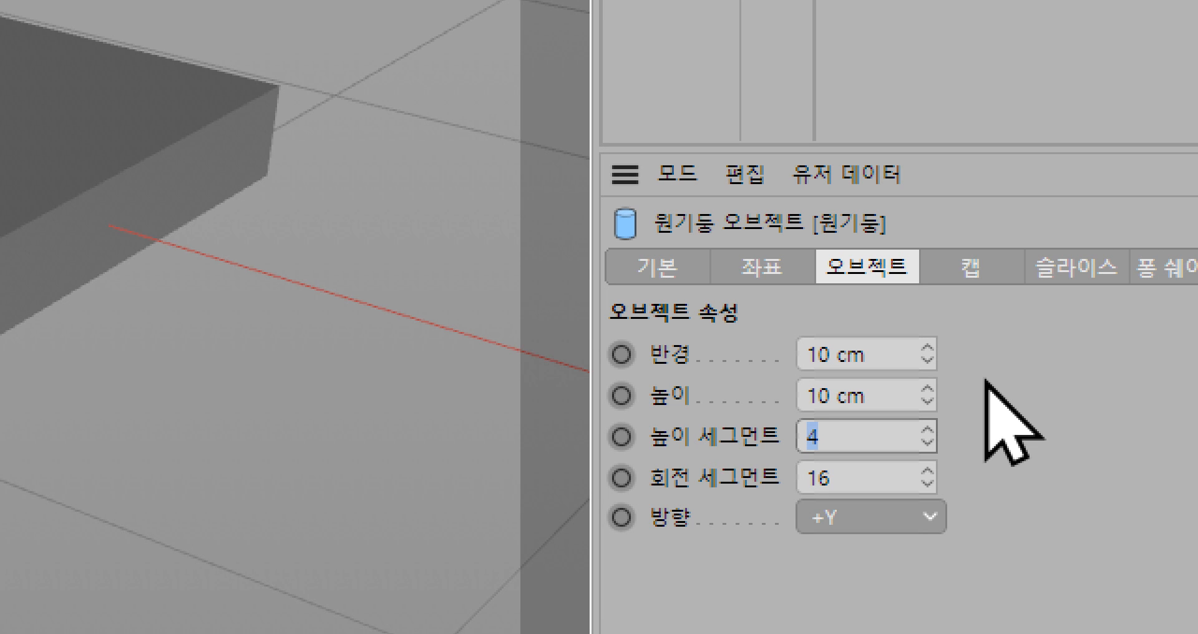
{"action": "type", "text": "1"}
{"action": "key", "text": "Tab"}
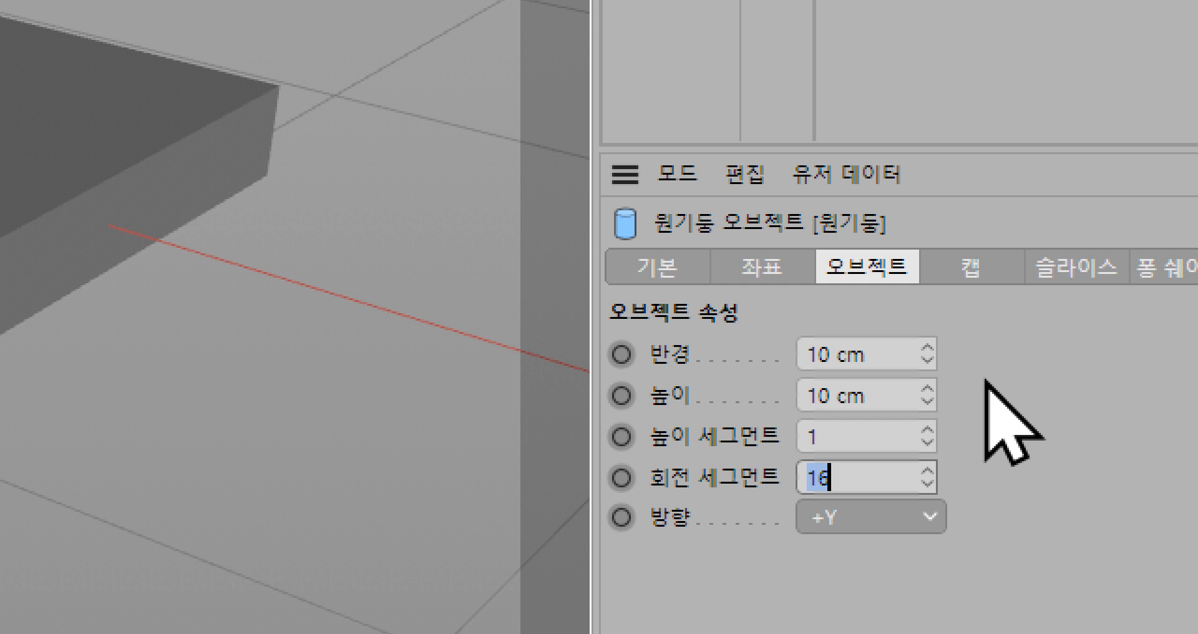
{"action": "type", "text": "36"}
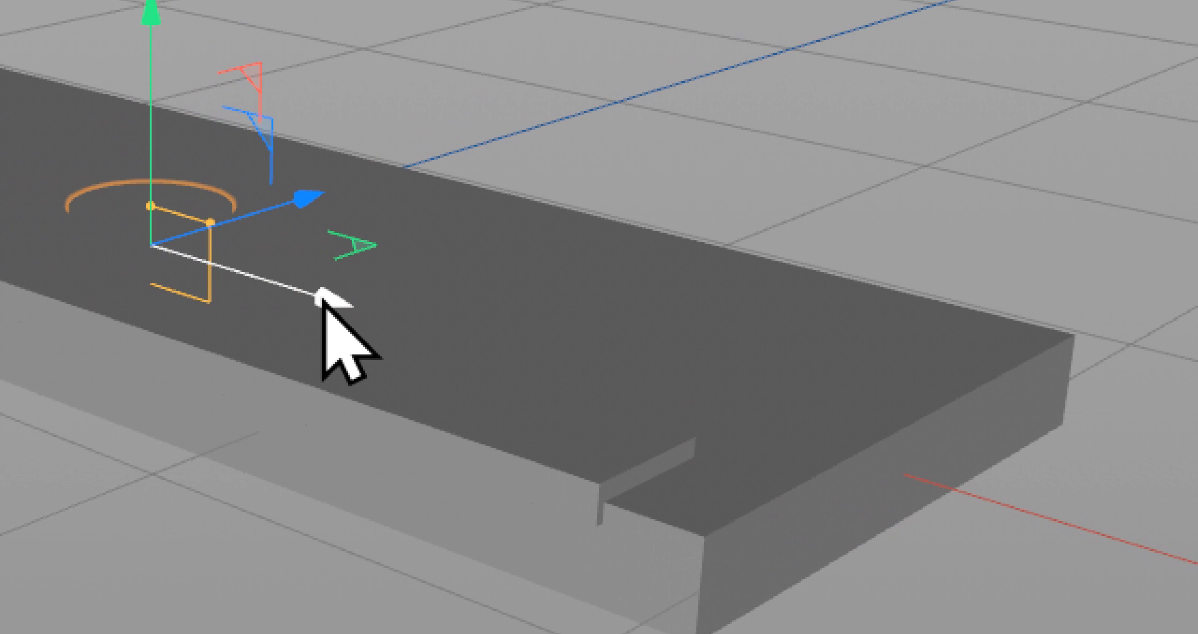
Step: Move the small cylinder along X toward the slab's end and raise it about 6.5 cm
{"action": "left_click_drag", "start_coordinate": [322, 306], "coordinate": [935, 531]}
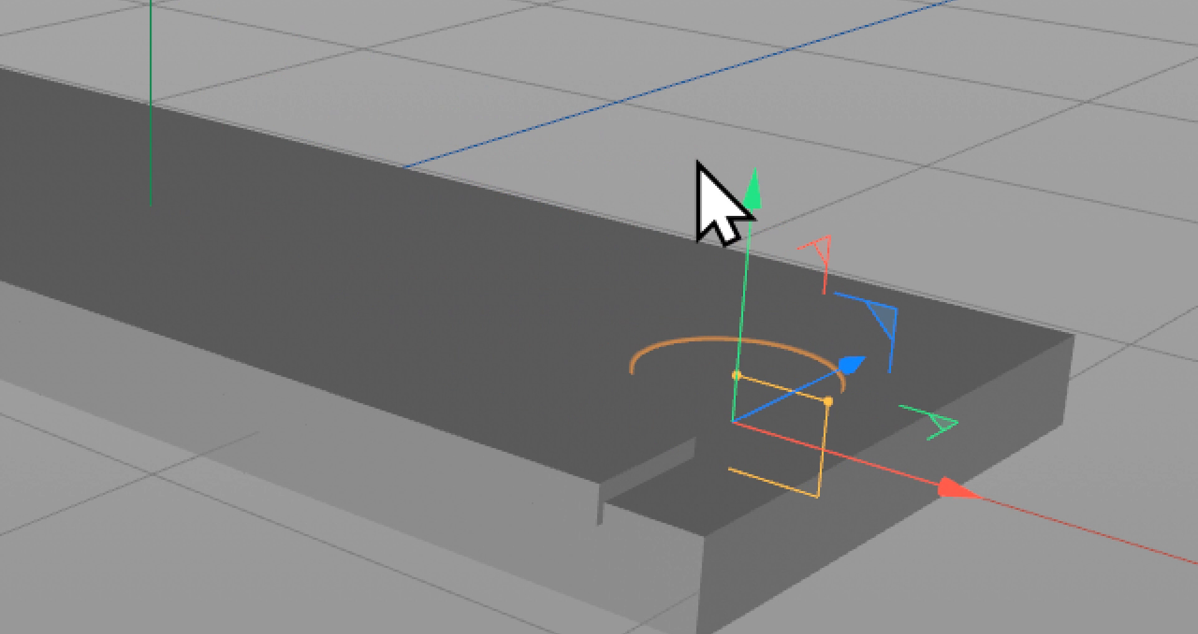
{"action": "left_click_drag", "start_coordinate": [749, 198], "coordinate": [792, 137]}
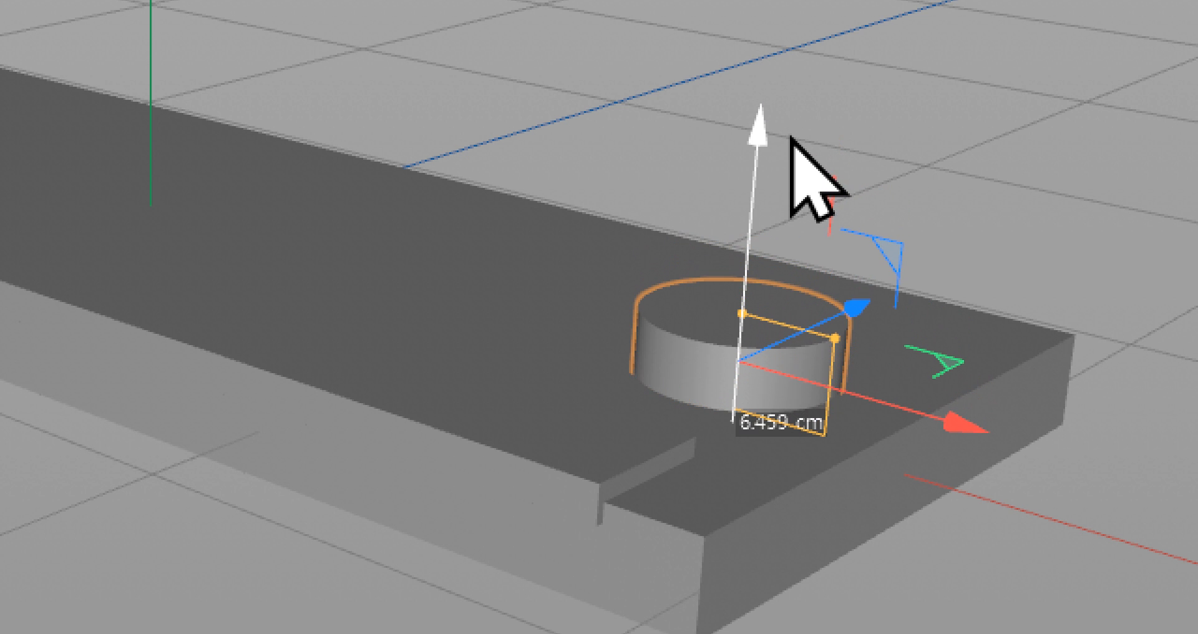
{"action": "left_click_drag", "start_coordinate": [792, 136], "coordinate": [791, 137]}
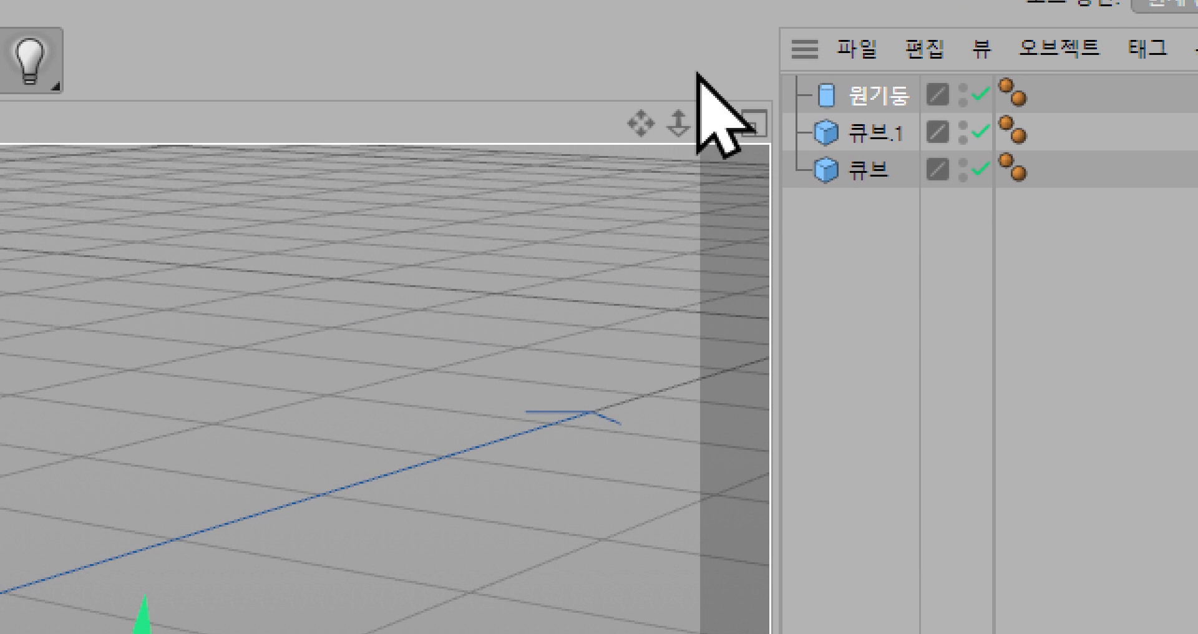
Step: In the front view, fine-tune the small cylinder's position to about X 85.1 cm and Y 5.1 cm
{"action": "left_click", "coordinate": [754, 123]}
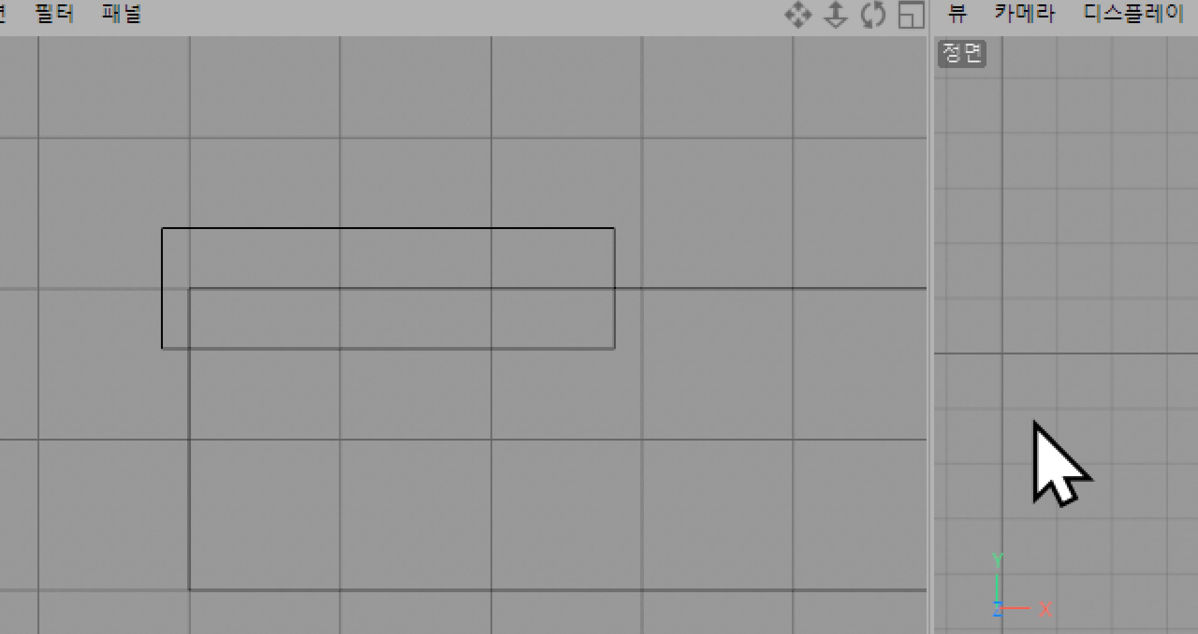
{"action": "scroll", "coordinate": [882, 357], "scroll_direction": "up", "scroll_amount": 5}
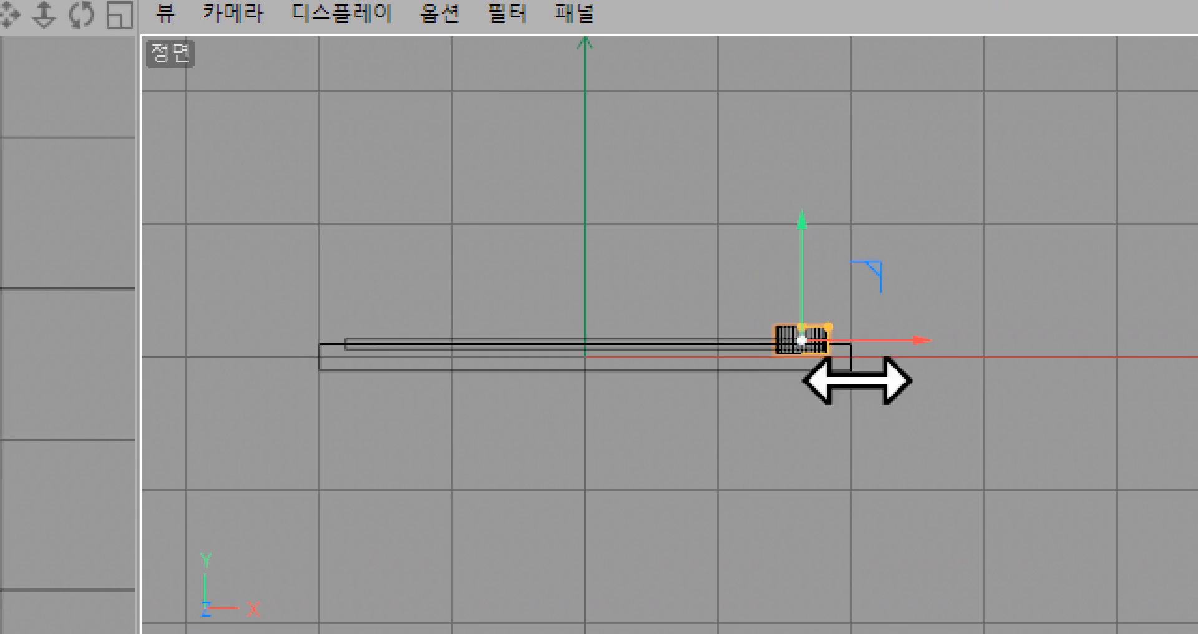
{"action": "scroll", "coordinate": [795, 356], "scroll_direction": "up", "scroll_amount": 8}
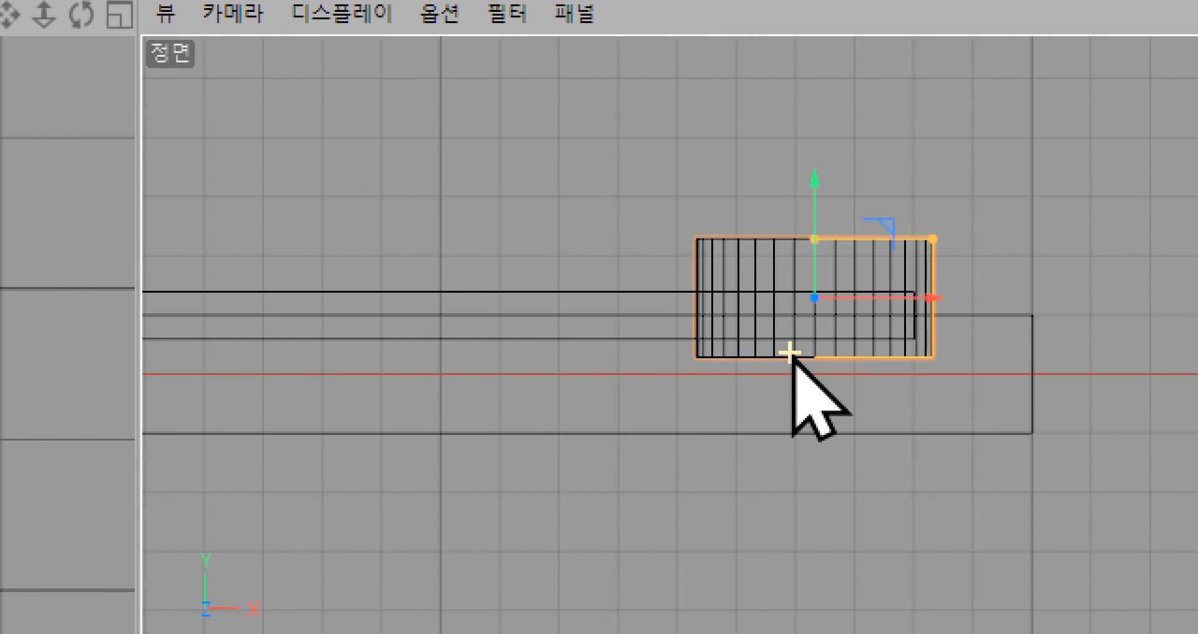
{"action": "scroll", "coordinate": [916, 354], "scroll_direction": "up", "scroll_amount": 1}
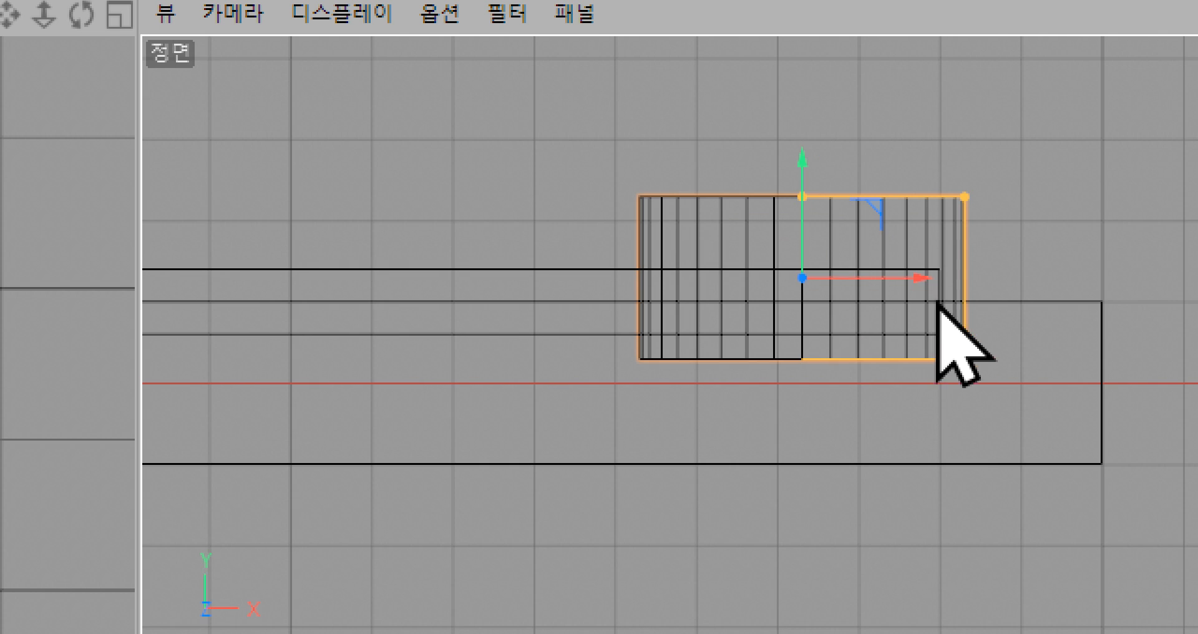
{"action": "left_click_drag", "start_coordinate": [803, 173], "coordinate": [806, 212]}
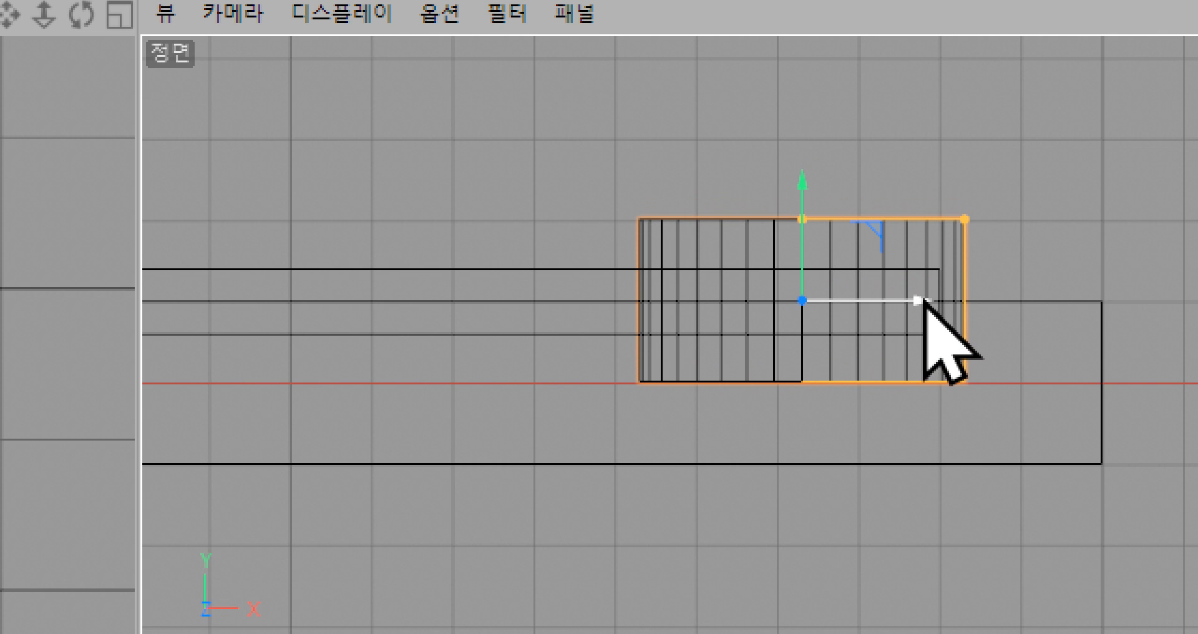
{"action": "left_click_drag", "start_coordinate": [924, 300], "coordinate": [980, 300]}
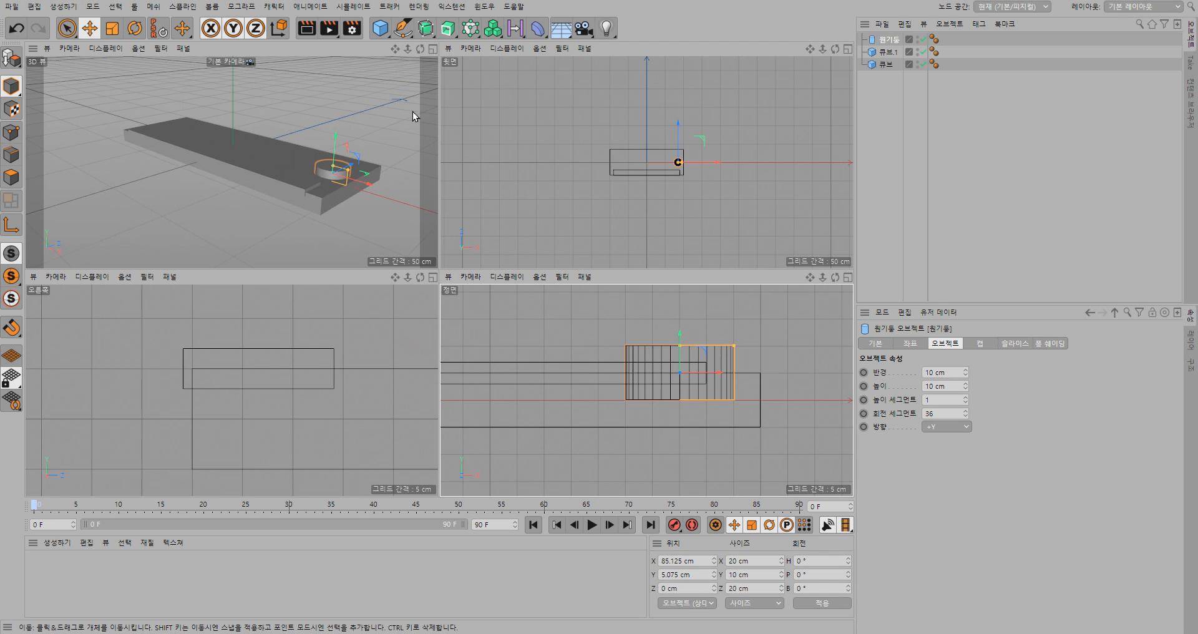
Step: In the perspective view, duplicate the small cylinder about 31.5 cm straight up
{"action": "left_click", "coordinate": [433, 49]}
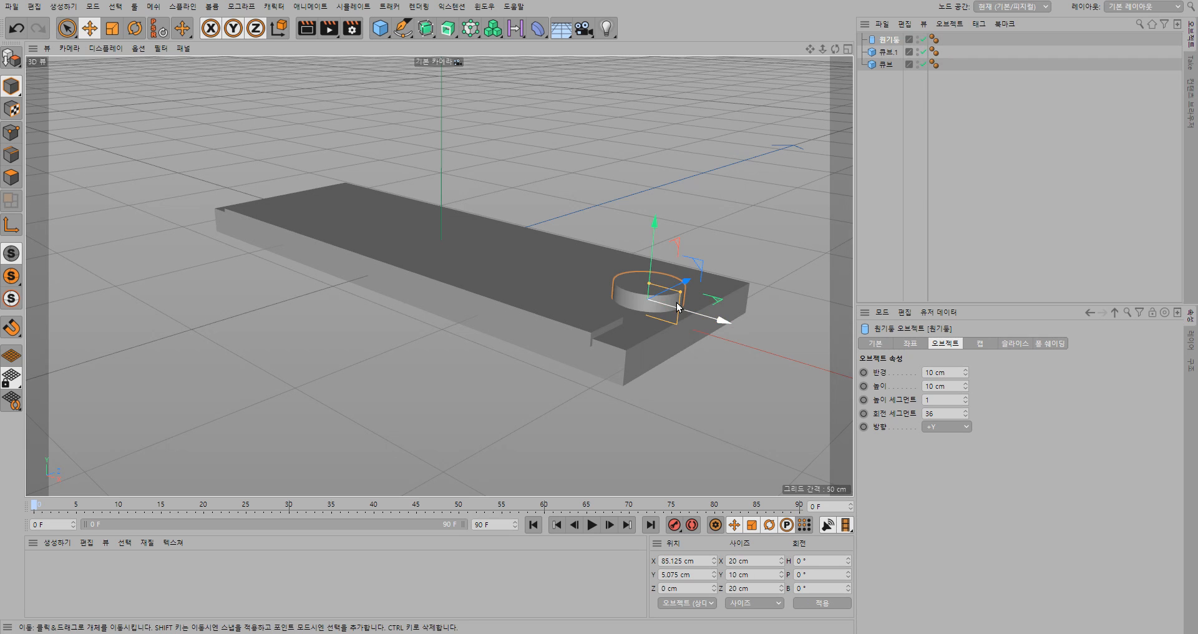
{"action": "scroll", "coordinate": [700, 362], "scroll_direction": "up", "scroll_amount": 5}
{"action": "left_click_drag", "start_coordinate": [699, 361], "coordinate": [719, 306], "text": "alt"}
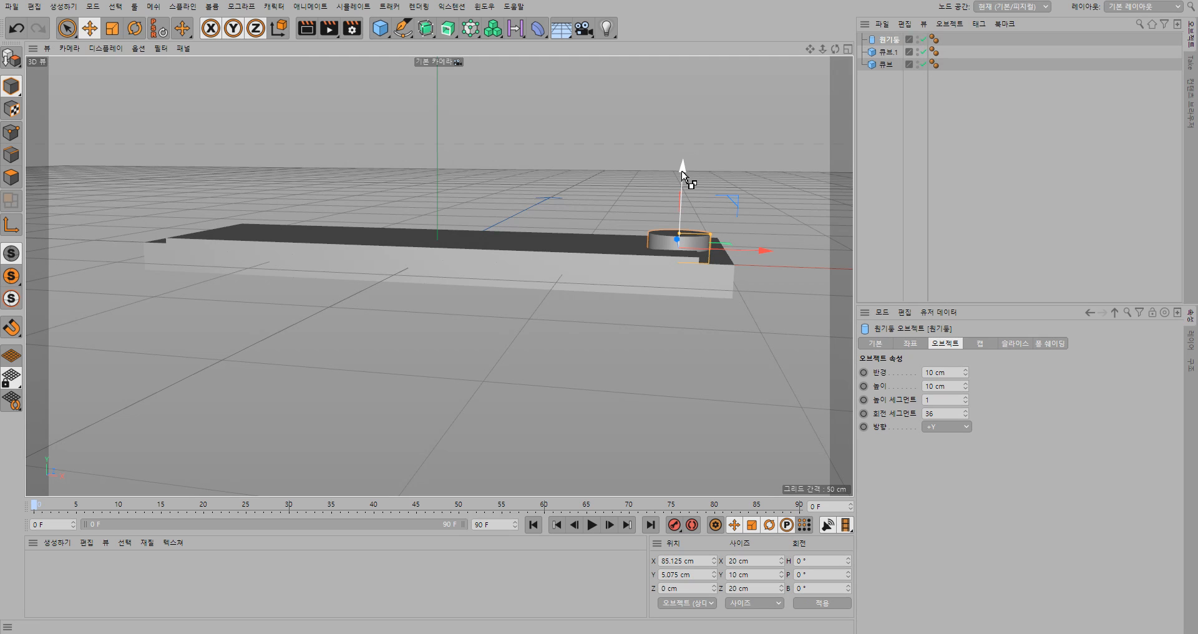
{"action": "left_click_drag", "start_coordinate": [683, 172], "coordinate": [686, 84], "text": "ctrl"}
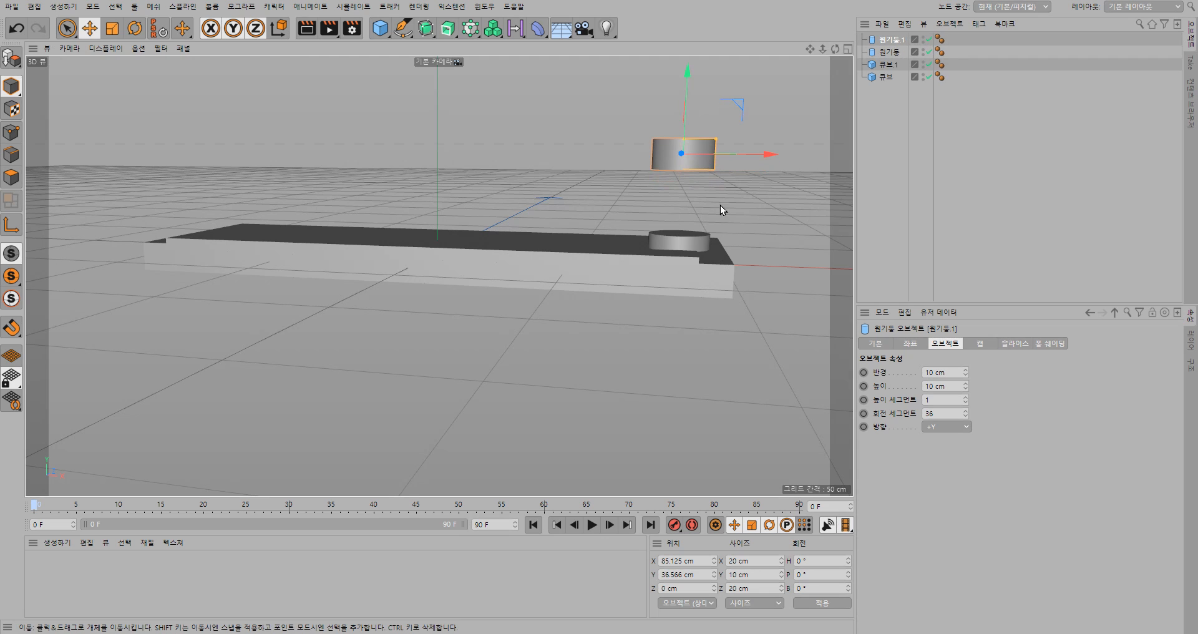
Step: Turn the duplicated cylinder into a thin pole with a radius of 4 cm and a height of 120 cm
{"action": "left_click", "coordinate": [927, 372]}
{"action": "type", "text": "4"}
{"action": "key", "text": "Tab"}
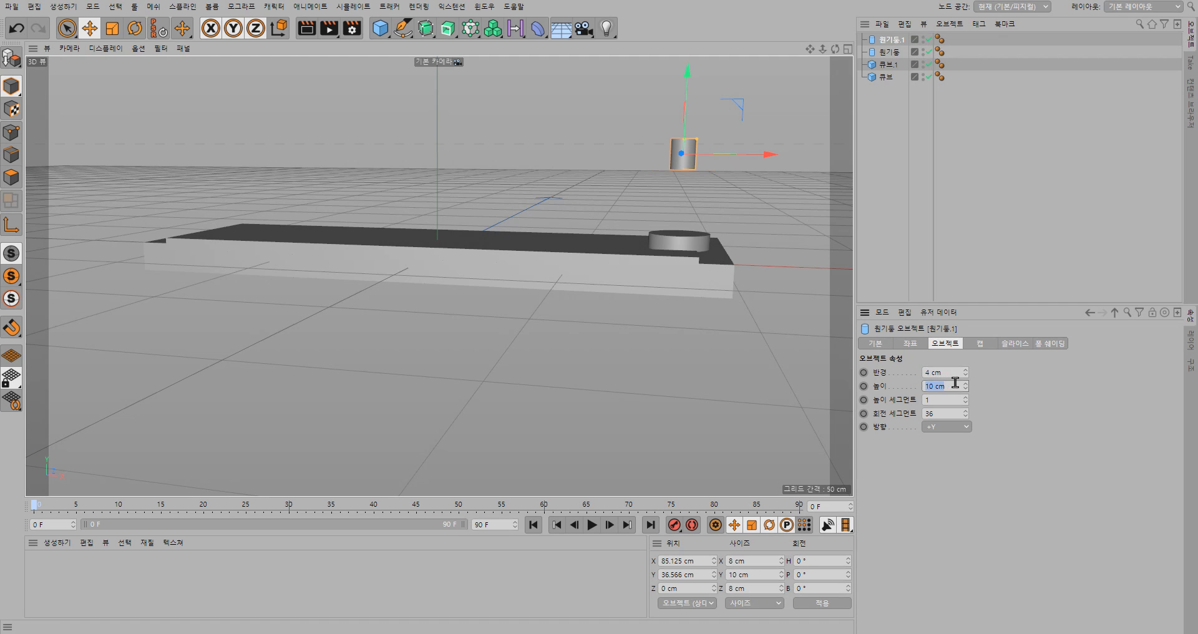
{"action": "type", "text": "170"}
{"action": "key", "text": "Return"}
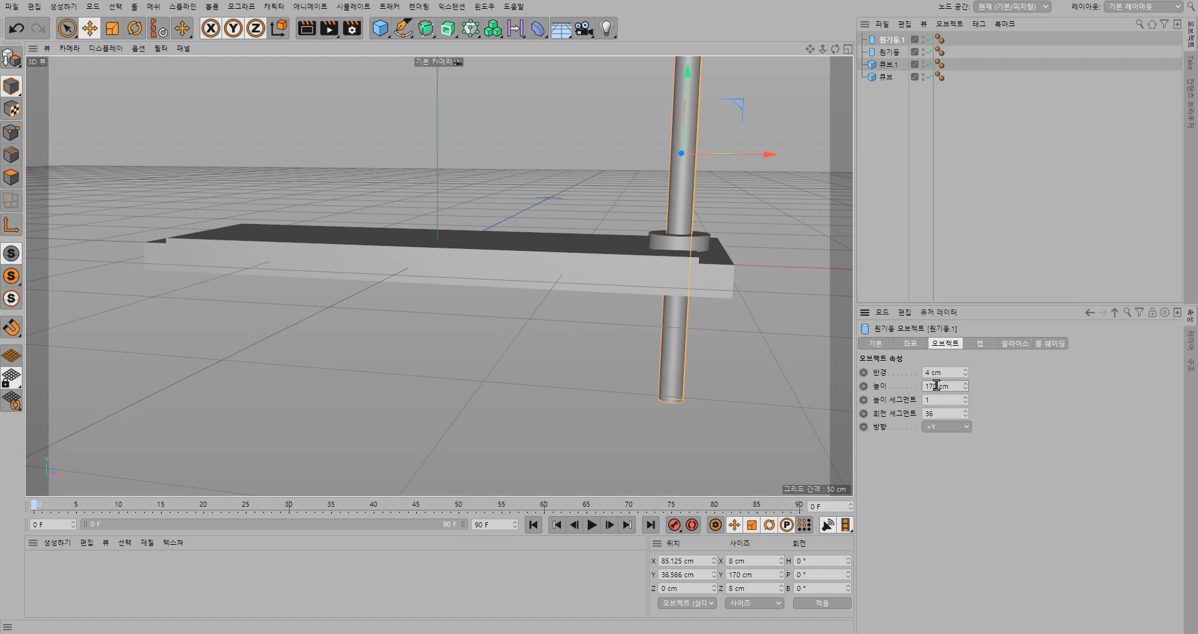
{"action": "left_click_drag", "start_coordinate": [939, 385], "coordinate": [912, 386]}
{"action": "type", "text": "120"}
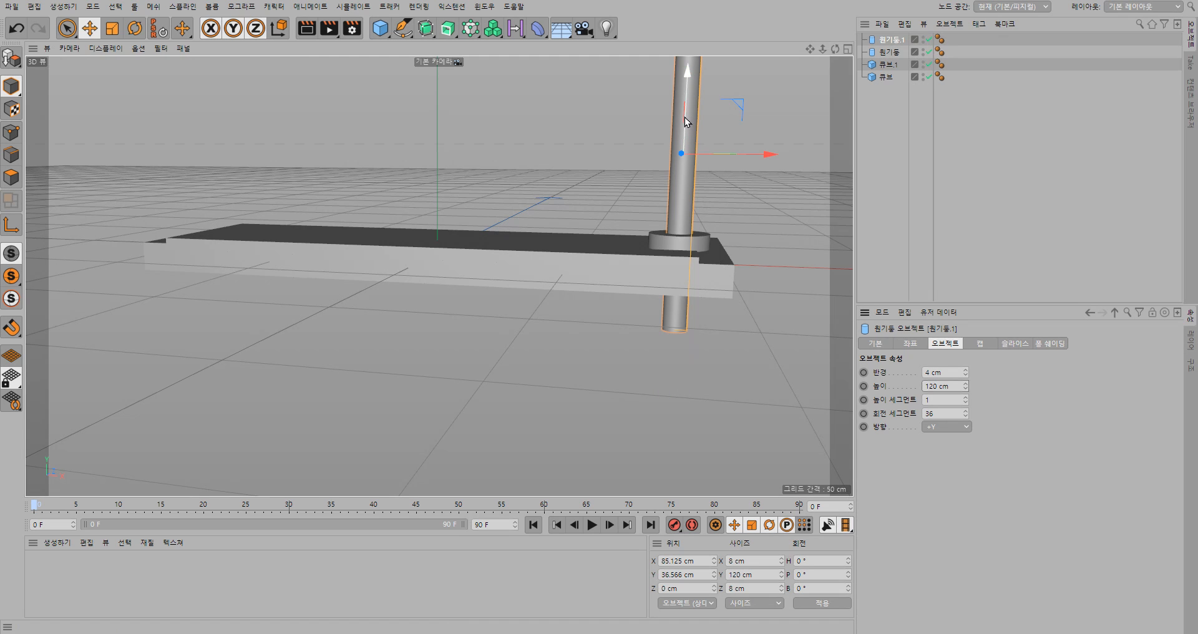
Step: Move the pole vertically to about Y 60 cm so its lower end sits inside the small base cylinder
{"action": "mouse_move", "coordinate": [684, 118]}
{"action": "left_mouse_down"}
{"action": "mouse_move", "coordinate": [685, 156]}
{"action": "mouse_move", "coordinate": [686, 87]}
{"action": "mouse_move", "coordinate": [684, 117]}
{"action": "left_mouse_up"}
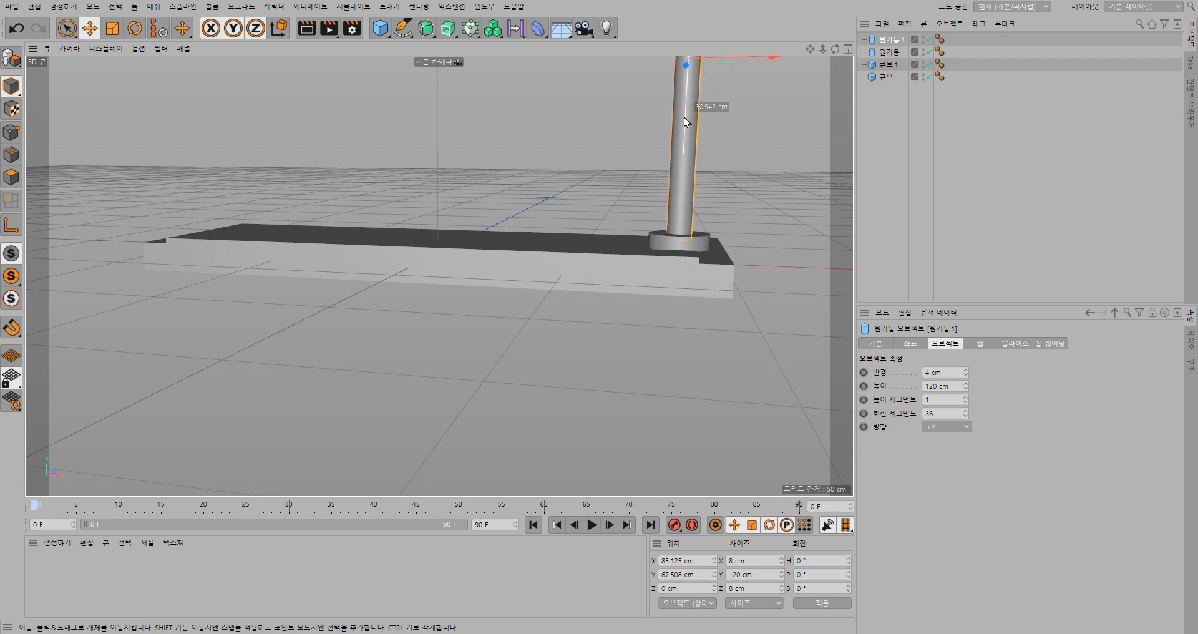
{"action": "left_click", "coordinate": [847, 49]}
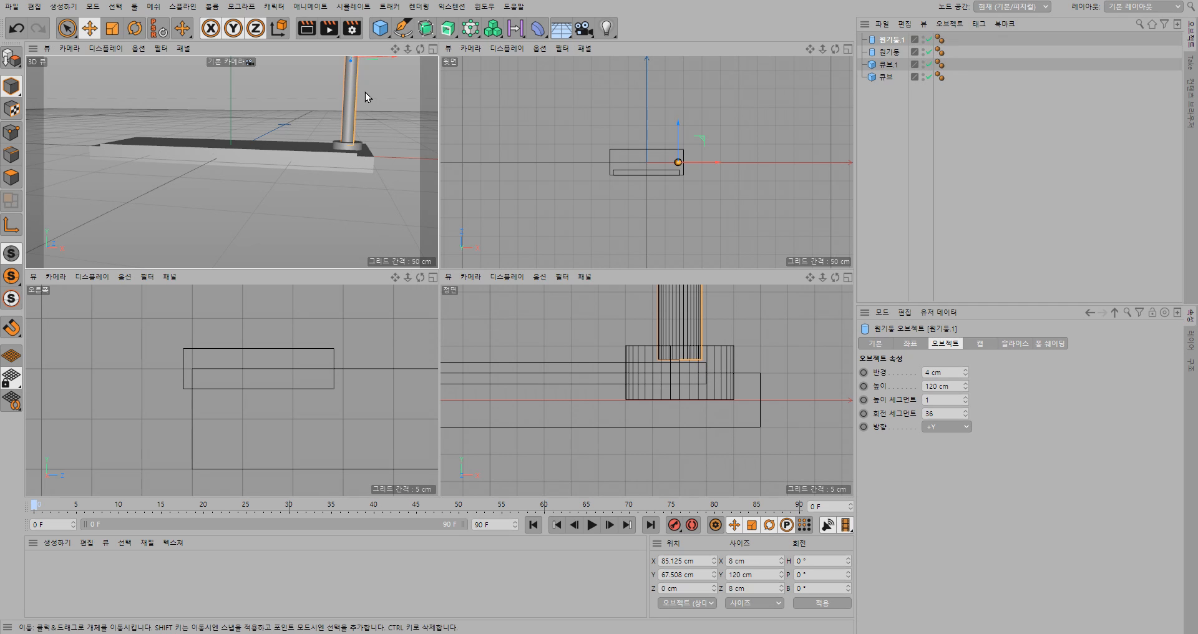
{"action": "middle_click_drag", "start_coordinate": [358, 100], "coordinate": [350, 144], "text": "alt"}
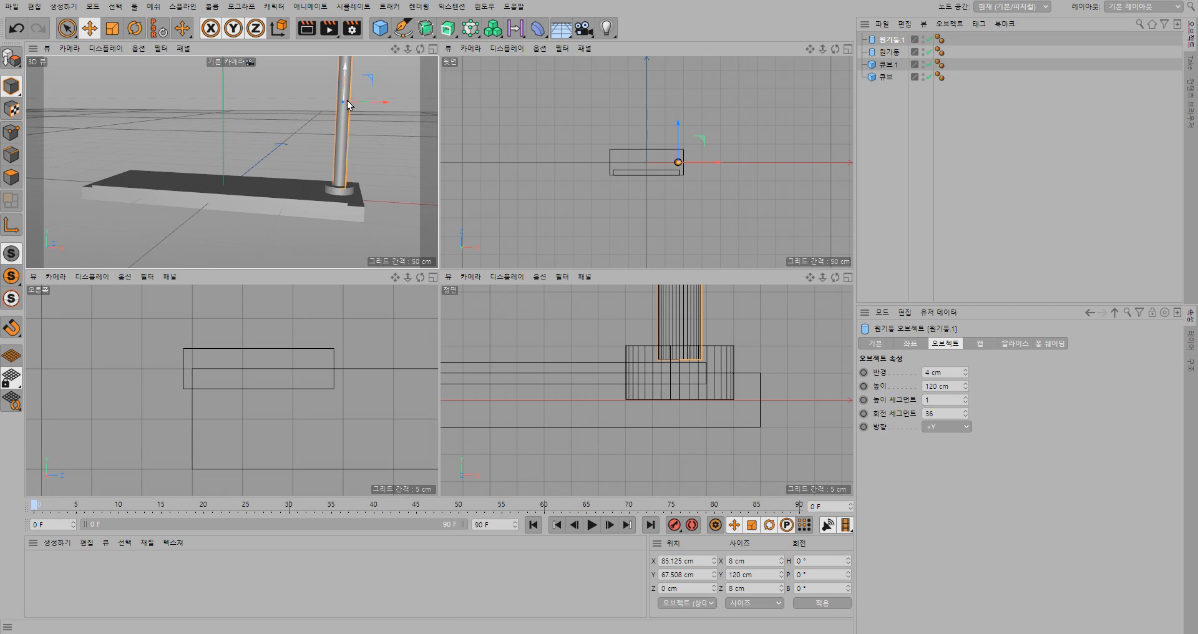
{"action": "left_click_drag", "start_coordinate": [347, 74], "coordinate": [343, 79]}
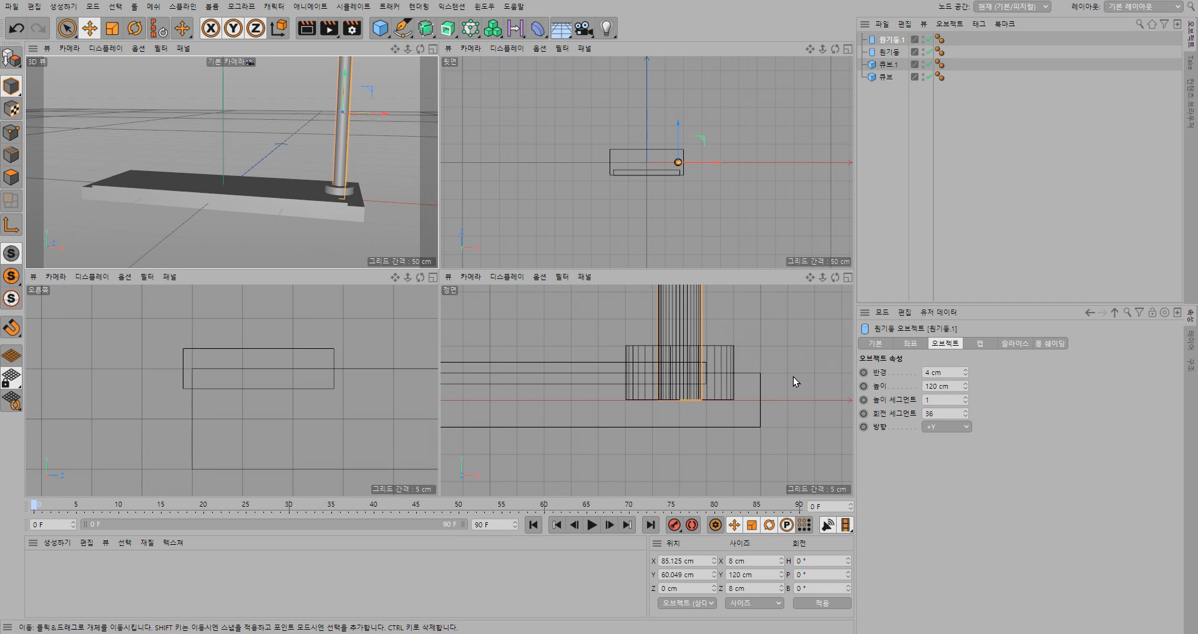
Step: Deselect the pole and examine the whole model in the side view and from below in the perspective view
{"action": "left_click", "coordinate": [389, 355]}
{"action": "mouse_move", "coordinate": [399, 338]}
{"action": "middle_mouse_down", "text": "alt"}
{"action": "mouse_move", "coordinate": [246, 332]}
{"action": "mouse_move", "coordinate": [365, 354]}
{"action": "mouse_move", "coordinate": [304, 354]}
{"action": "middle_mouse_up", "text": "alt"}
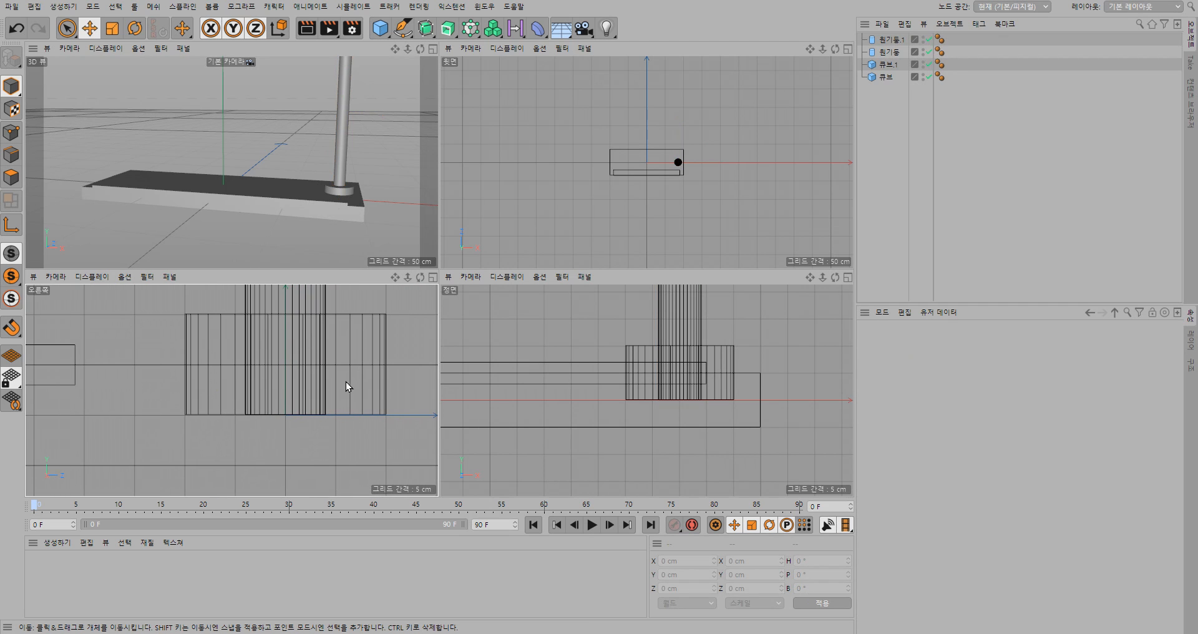
{"action": "scroll", "coordinate": [325, 383], "scroll_direction": "down", "scroll_amount": 8}
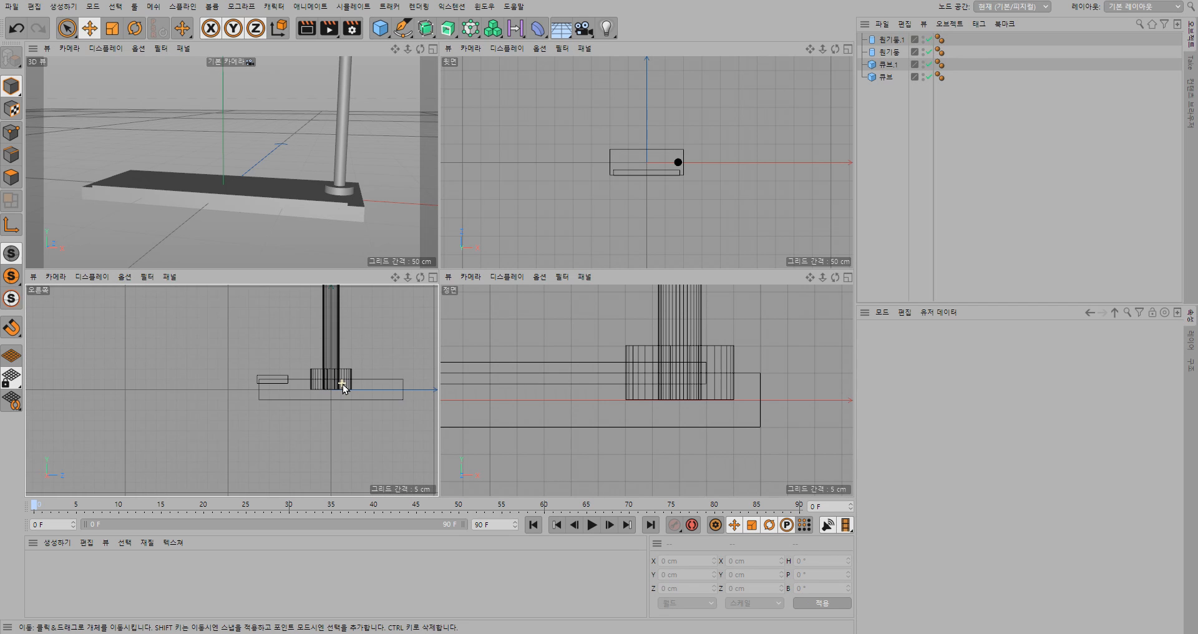
{"action": "scroll", "coordinate": [343, 386], "scroll_direction": "down", "scroll_amount": 6}
{"action": "scroll", "coordinate": [343, 386], "scroll_direction": "up", "scroll_amount": 2}
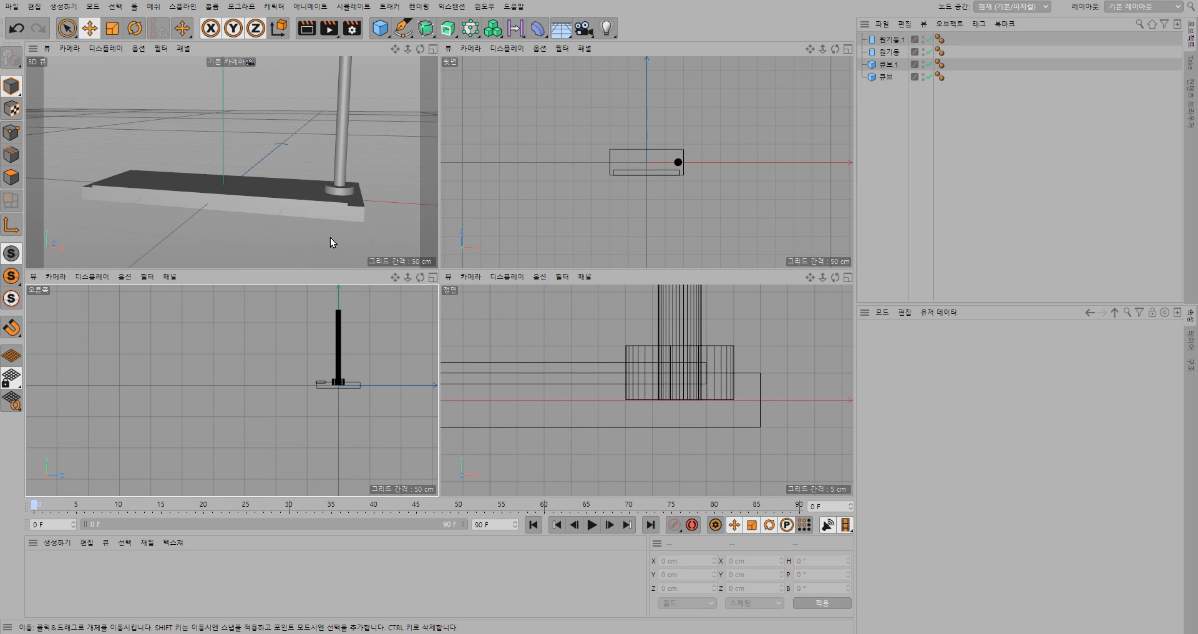
{"action": "left_click", "coordinate": [381, 236]}
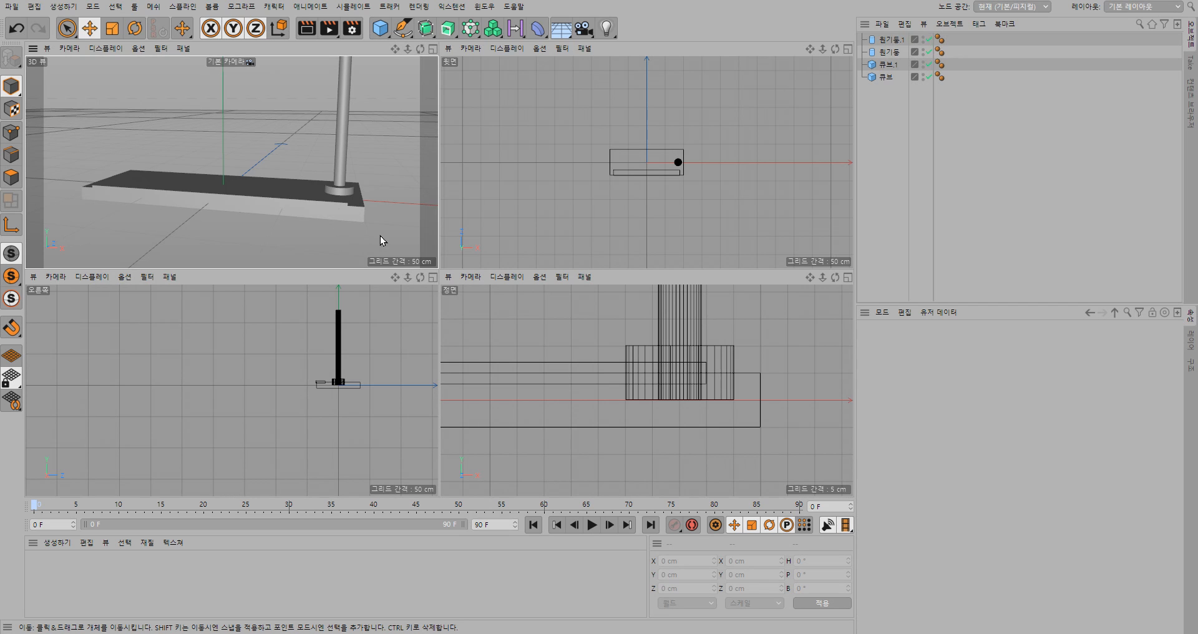
{"action": "left_click_drag", "start_coordinate": [380, 235], "coordinate": [390, 200], "text": "alt"}
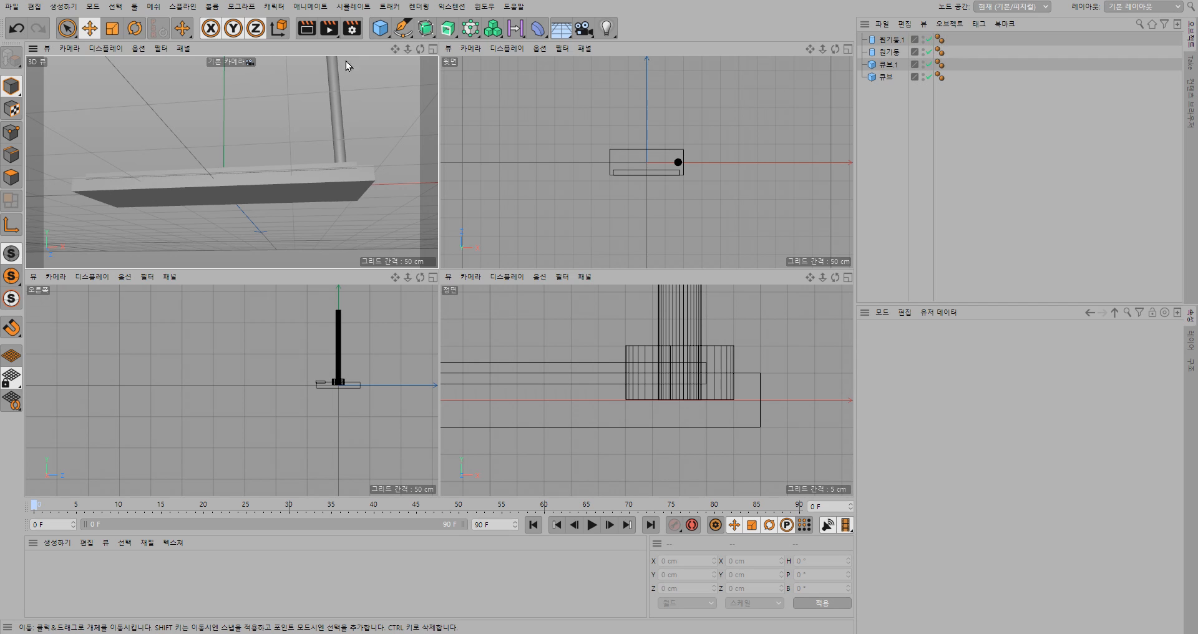
Step: Add a new cylinder and set its orientation to +X
{"action": "left_click", "coordinate": [380, 31]}
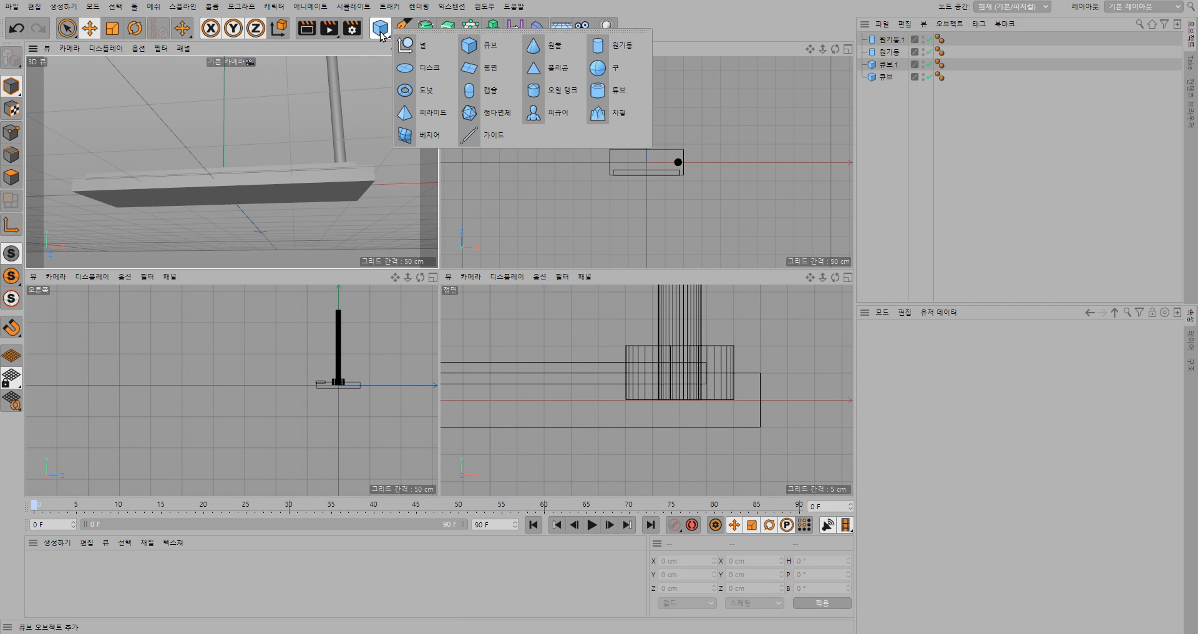
{"action": "left_click", "coordinate": [615, 47]}
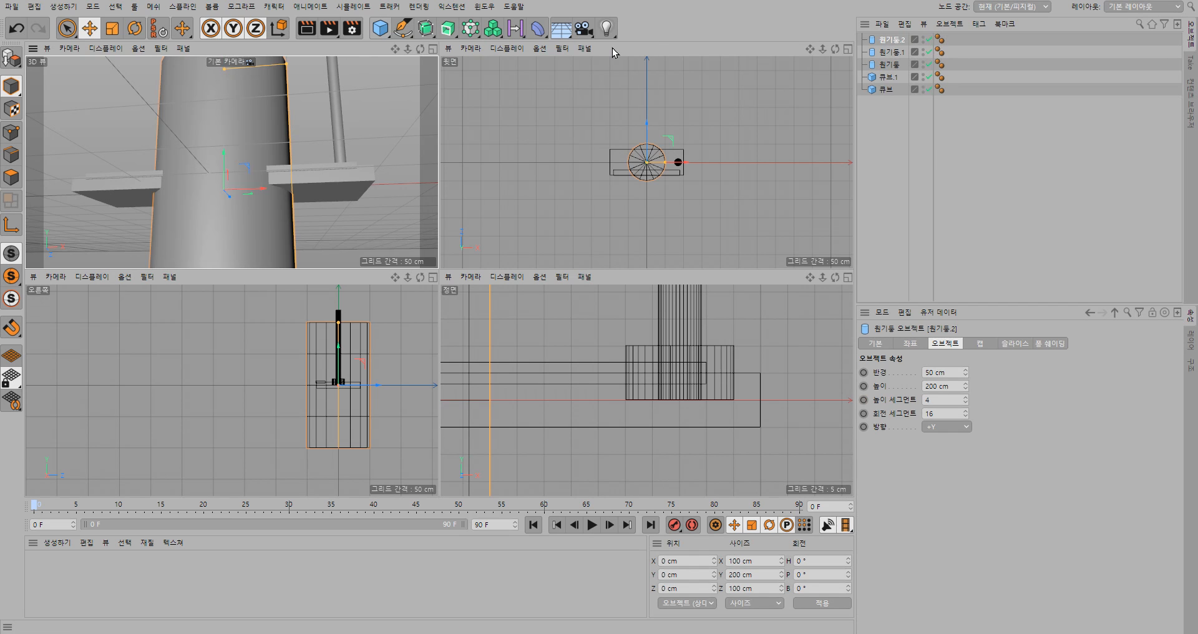
{"action": "left_click", "coordinate": [964, 427]}
{"action": "left_click", "coordinate": [967, 437]}
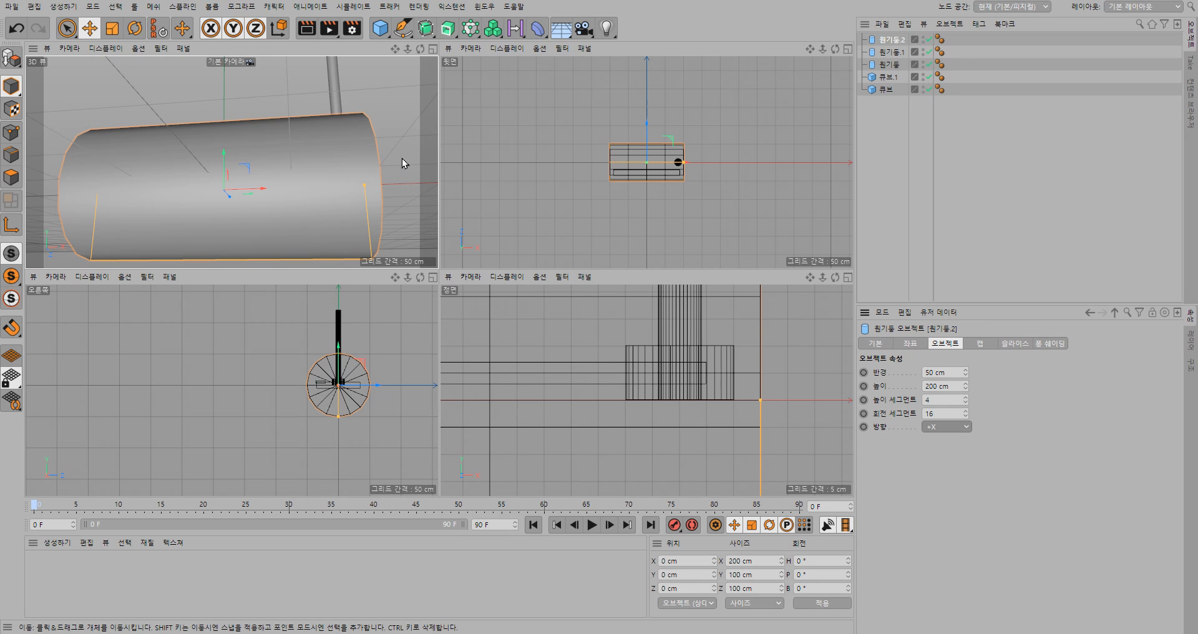
{"action": "left_click_drag", "start_coordinate": [398, 133], "coordinate": [403, 163], "text": "alt"}
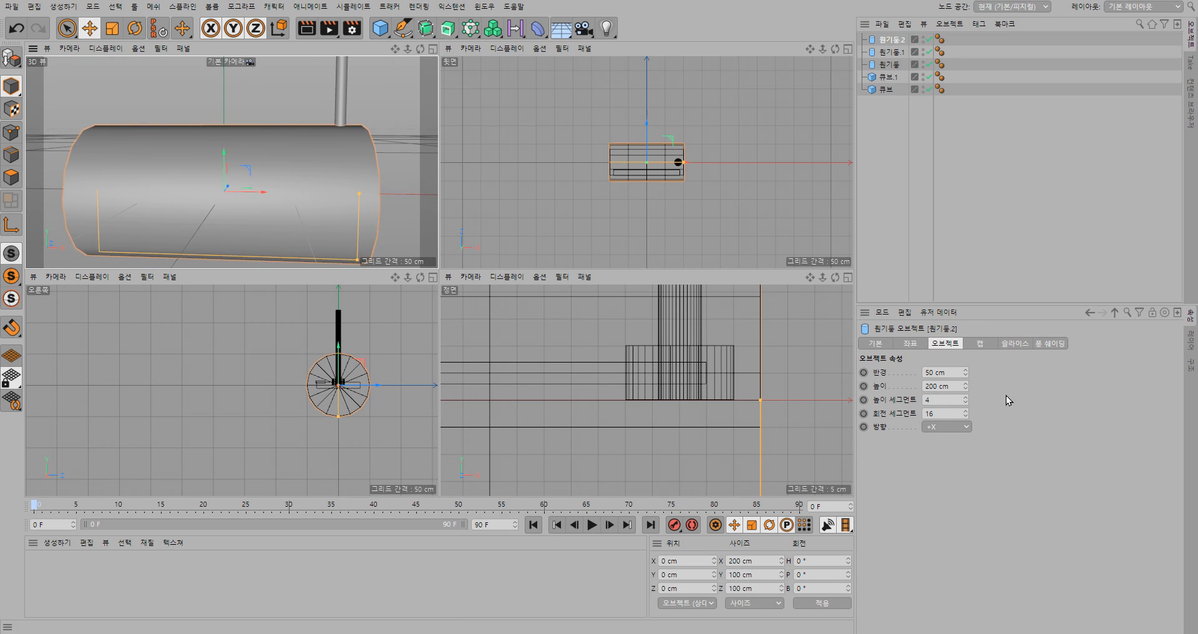
Step: Set the horizontal cylinder's radius to 12 cm and its height to 250 cm
{"action": "left_click", "coordinate": [932, 373]}
{"action": "type", "text": "20"}
{"action": "key", "text": "Return"}
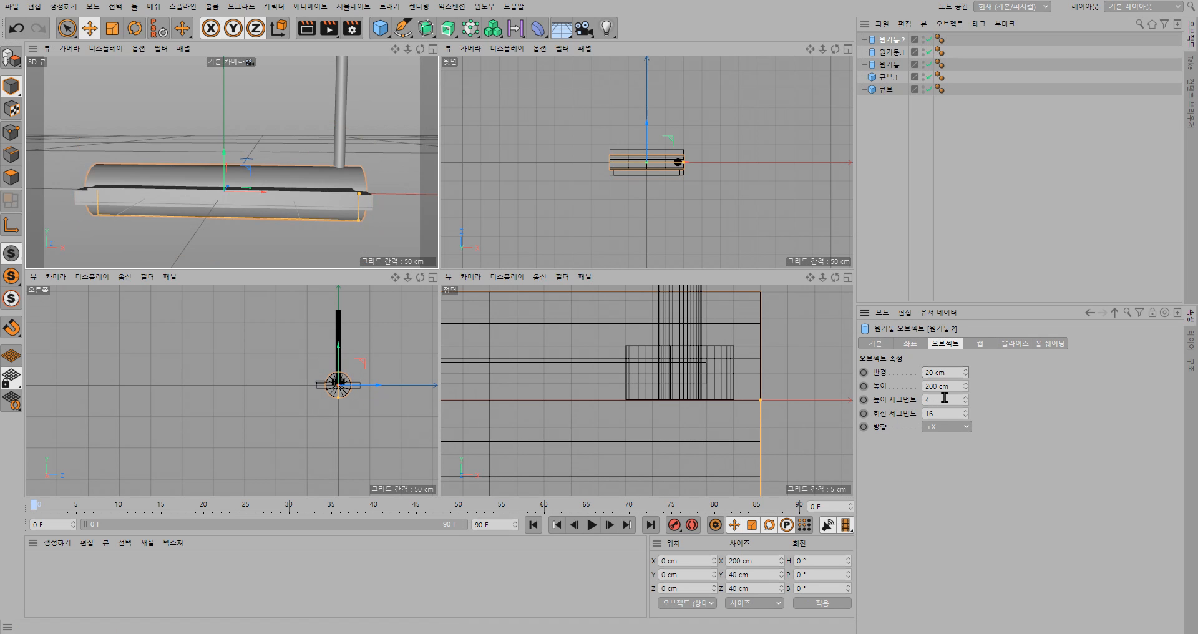
{"action": "type", "text": "15"}
{"action": "key", "text": "Return"}
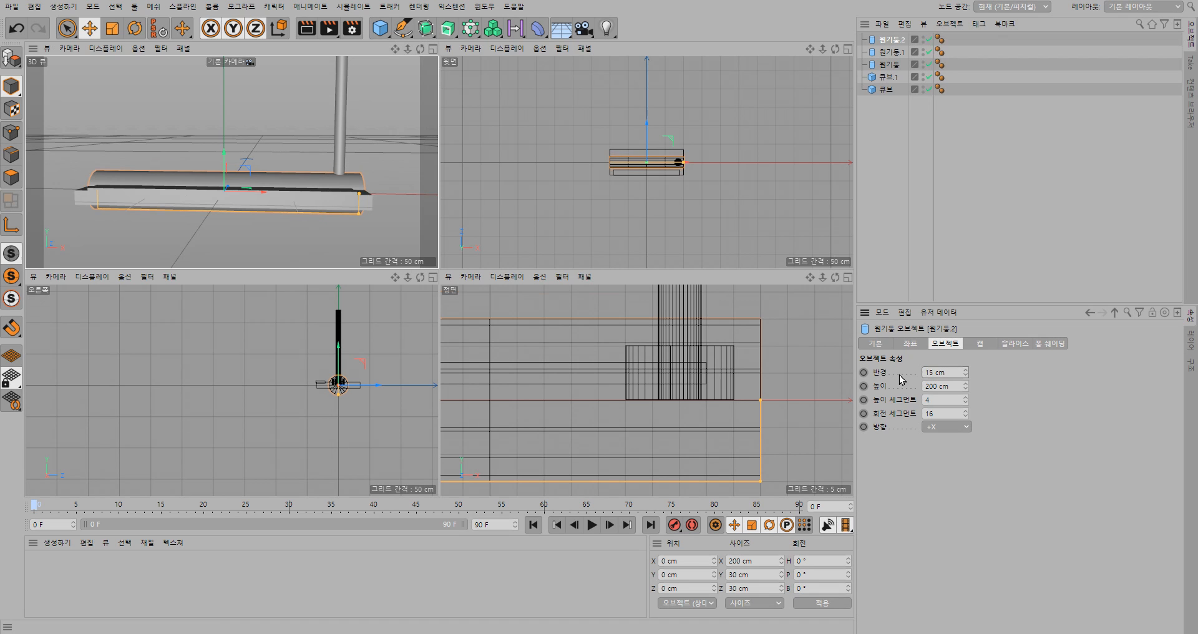
{"action": "left_click", "coordinate": [966, 375]}
{"action": "left_click", "coordinate": [966, 375]}
{"action": "left_click", "coordinate": [966, 375]}
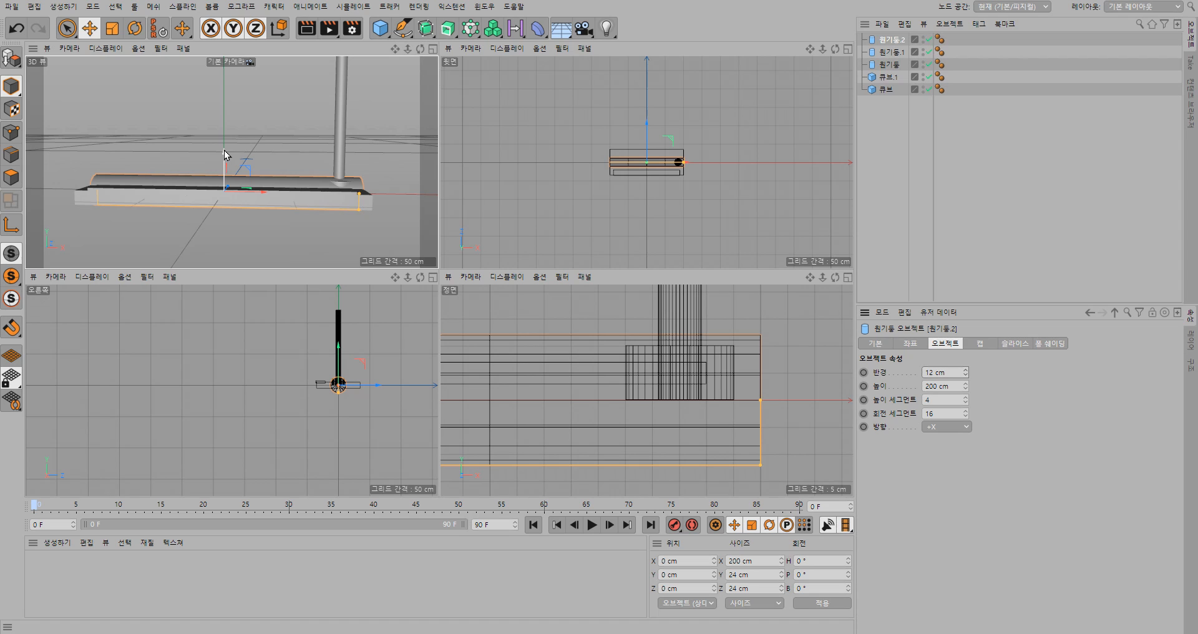
{"action": "double_click", "coordinate": [937, 387]}
{"action": "type", "text": "250"}
{"action": "key", "text": "Return"}
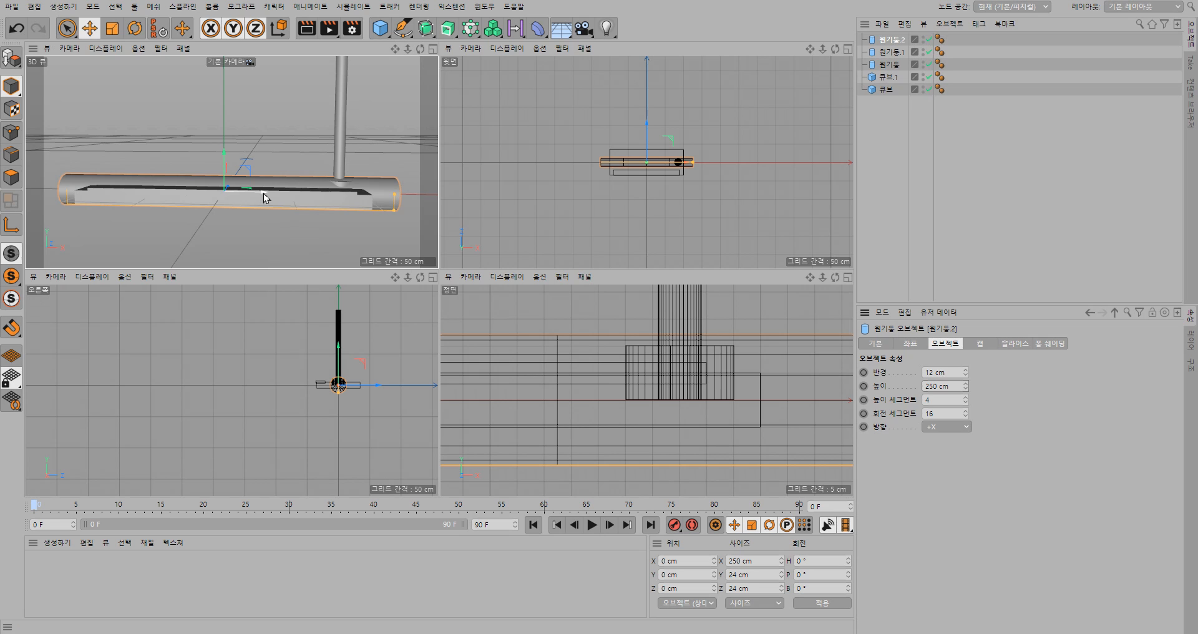
Step: Move the horizontal cylinder beneath the slab, to about X -29.9 cm and Y -17.7 cm
{"action": "left_click_drag", "start_coordinate": [263, 193], "coordinate": [223, 203]}
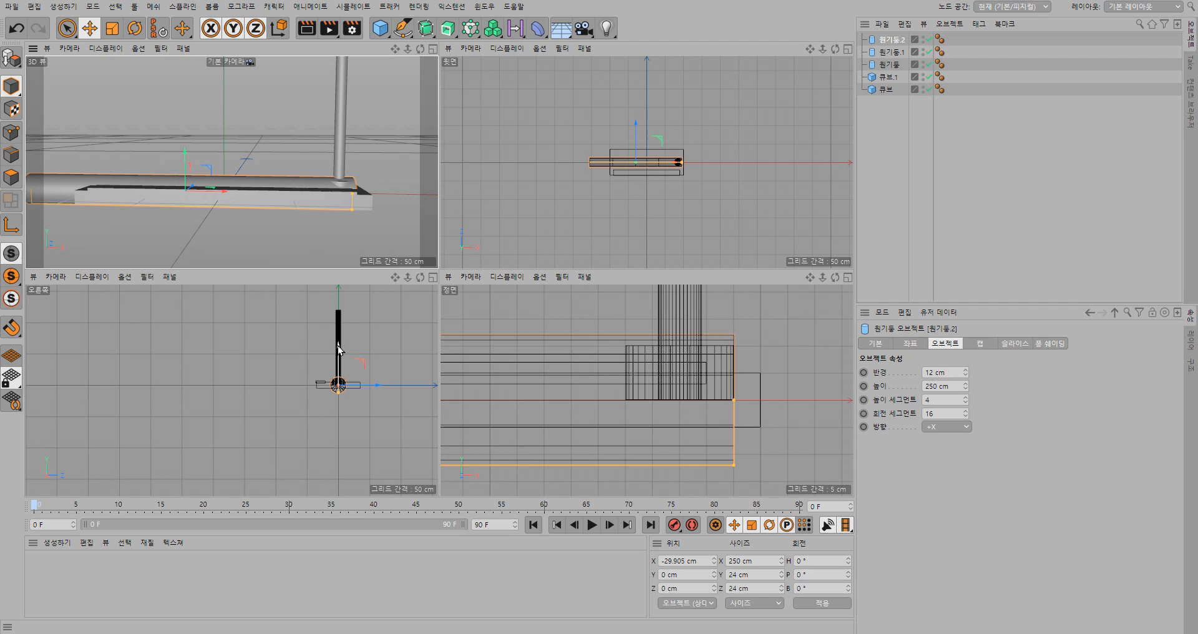
{"action": "left_click_drag", "start_coordinate": [338, 351], "coordinate": [338, 358]}
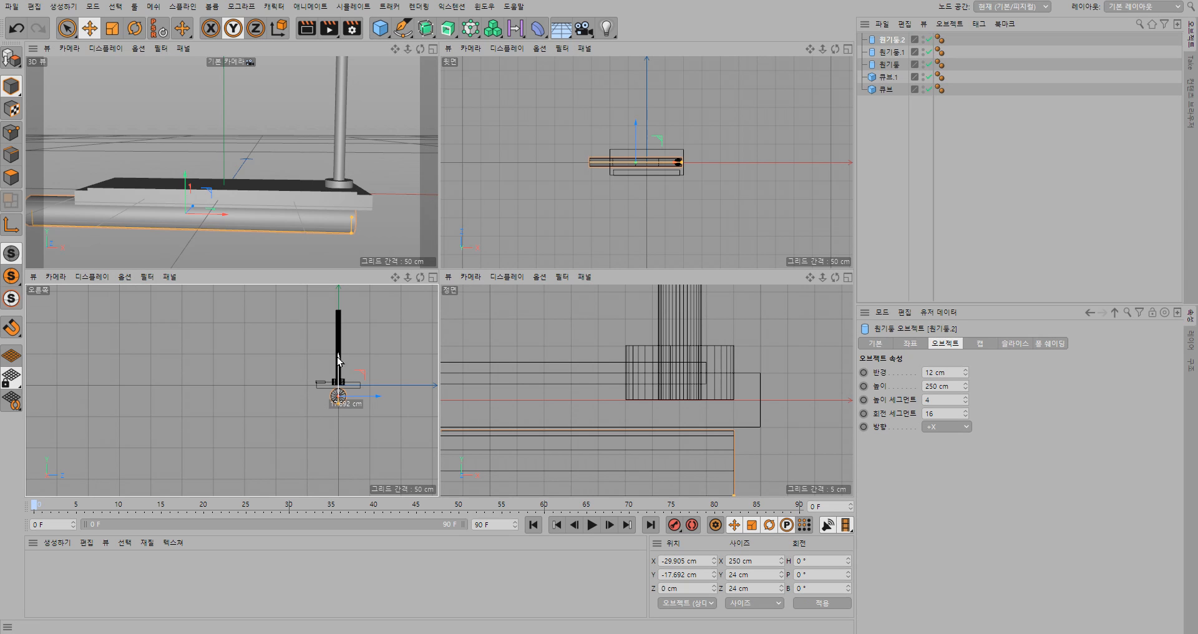
{"action": "left_click_drag", "start_coordinate": [337, 357], "coordinate": [337, 357]}
{"action": "scroll", "coordinate": [344, 376], "scroll_direction": "up", "scroll_amount": 5}
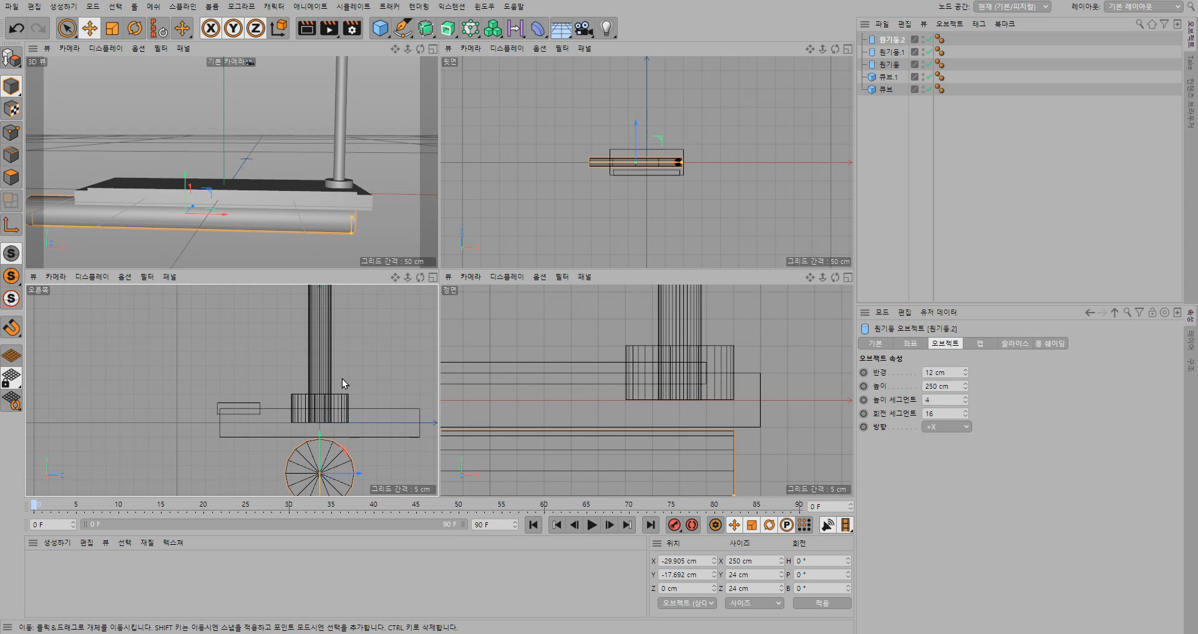
Step: Raise the horizontal cylinder against the slab's underside, to about Y -16.7 cm, and deselect it
{"action": "scroll", "coordinate": [342, 378], "scroll_direction": "up", "scroll_amount": 1}
{"action": "left_click_drag", "start_coordinate": [316, 451], "coordinate": [315, 448]}
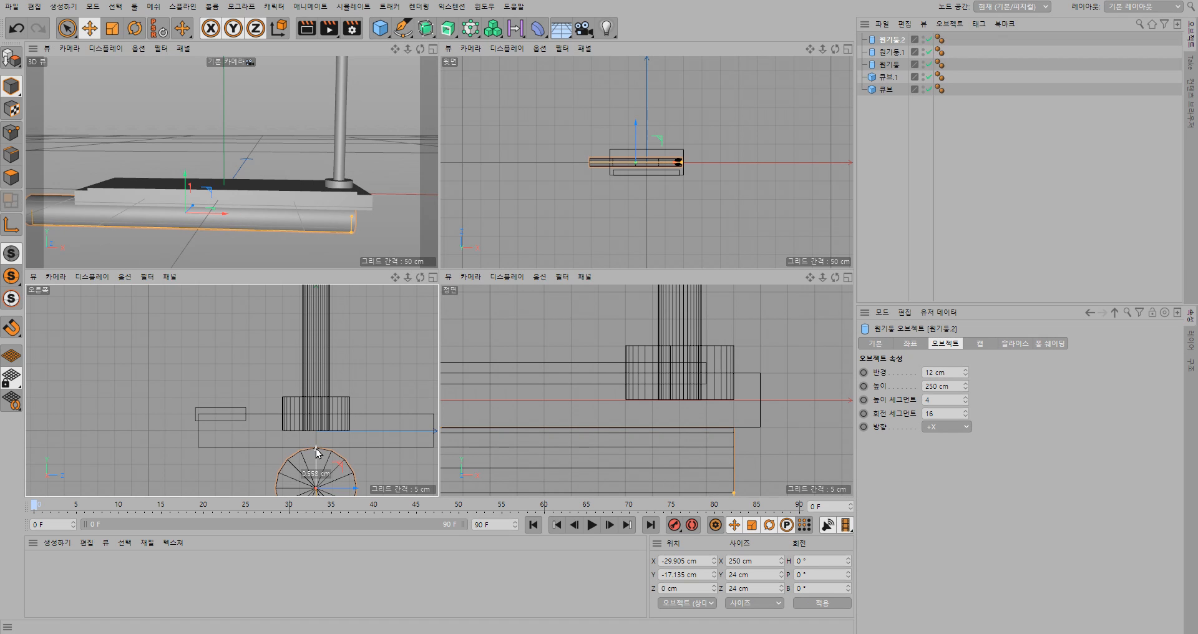
{"action": "left_click_drag", "start_coordinate": [316, 448], "coordinate": [316, 448]}
{"action": "left_click_drag", "start_coordinate": [383, 223], "coordinate": [326, 237], "text": "alt"}
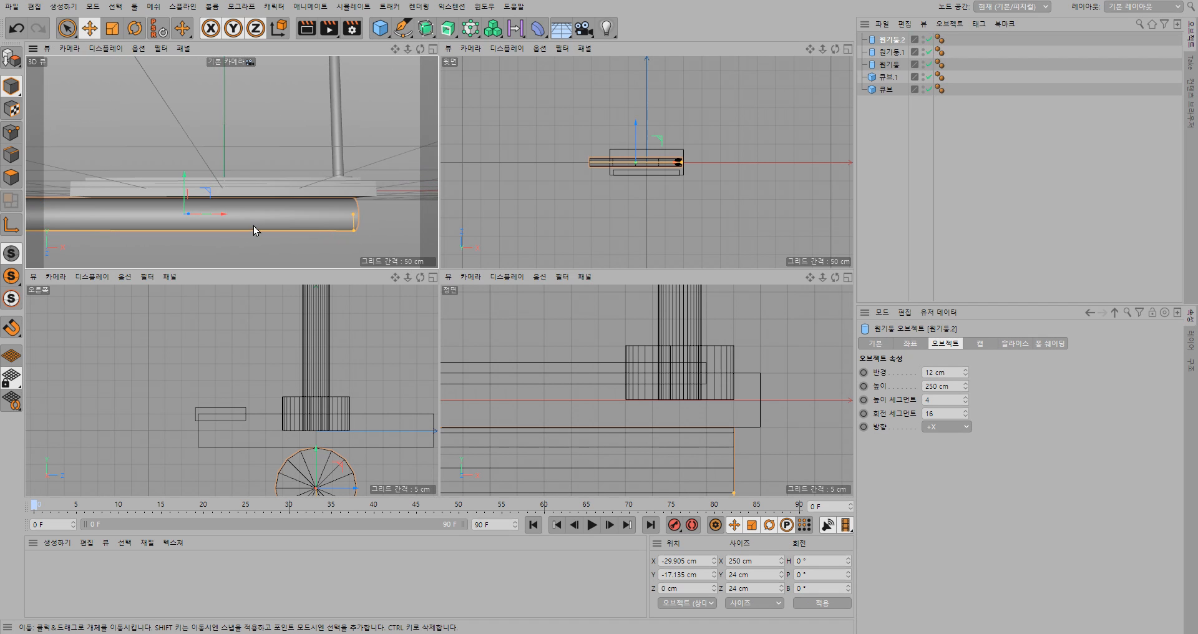
{"action": "left_click_drag", "start_coordinate": [254, 226], "coordinate": [268, 227], "text": "alt"}
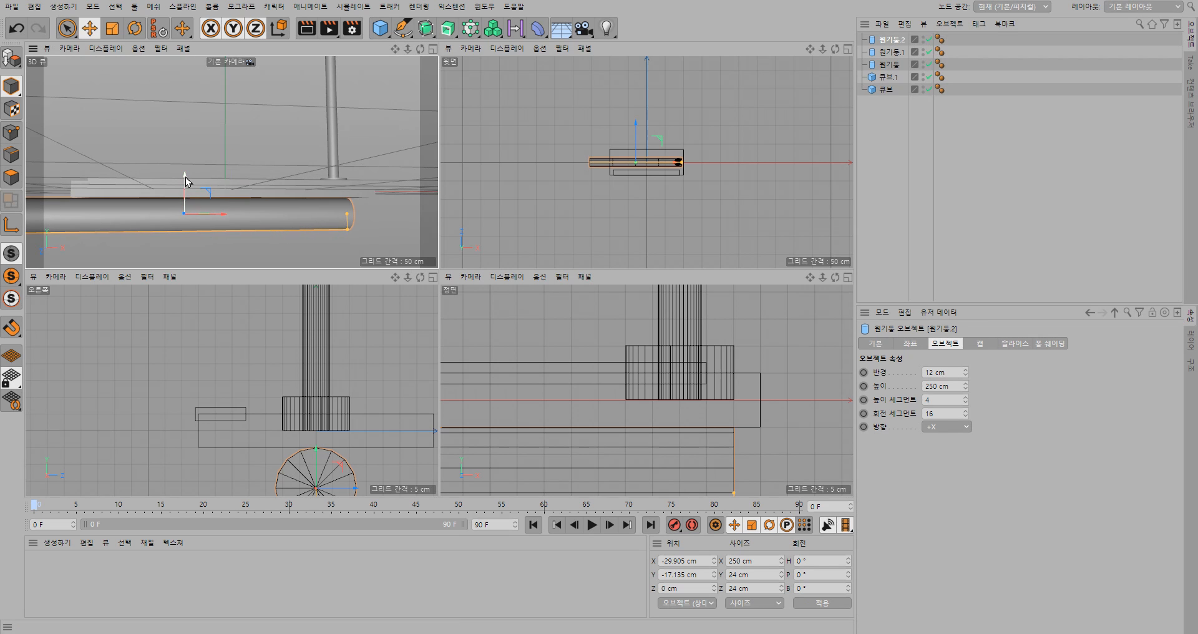
{"action": "left_click_drag", "start_coordinate": [186, 177], "coordinate": [185, 176]}
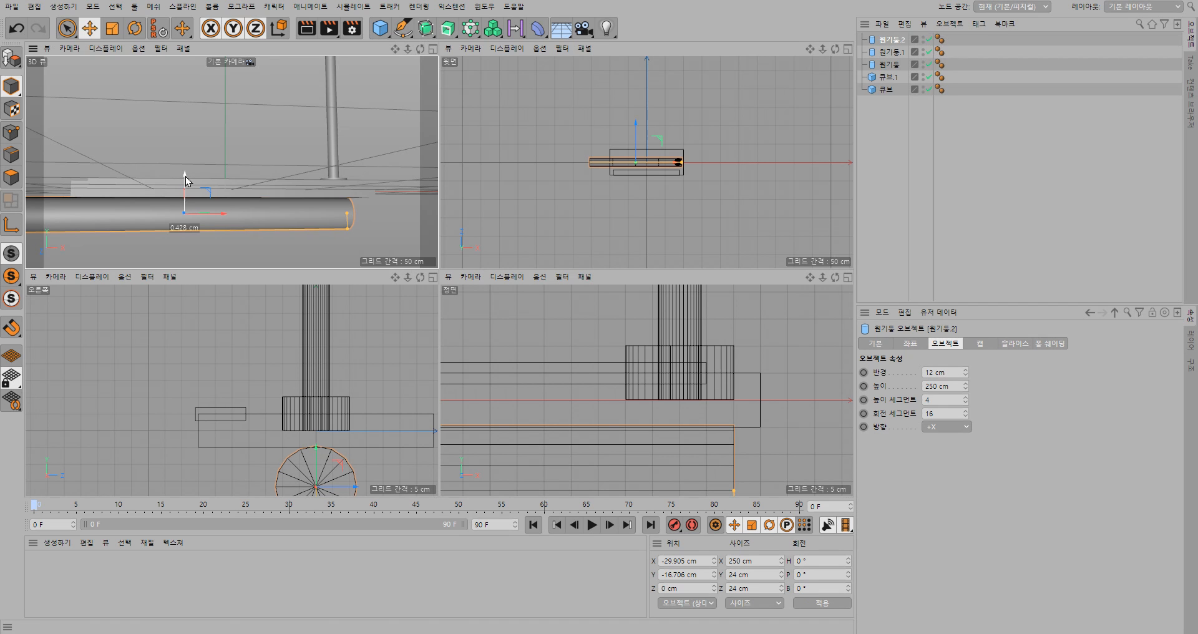
{"action": "mouse_move", "coordinate": [367, 340]}
{"action": "left_mouse_down", "text": "alt"}
{"action": "mouse_move", "coordinate": [287, 298]}
{"action": "mouse_move", "coordinate": [316, 332]}
{"action": "mouse_move", "coordinate": [350, 331]}
{"action": "left_mouse_up", "text": "alt"}
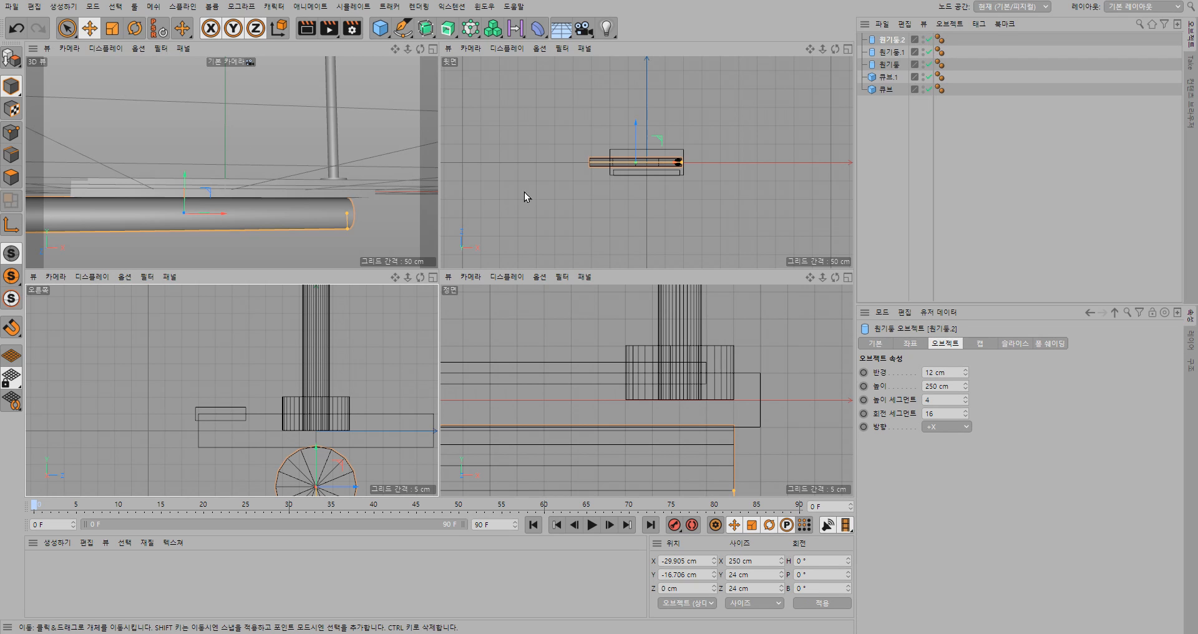
{"action": "left_click", "coordinate": [221, 131]}
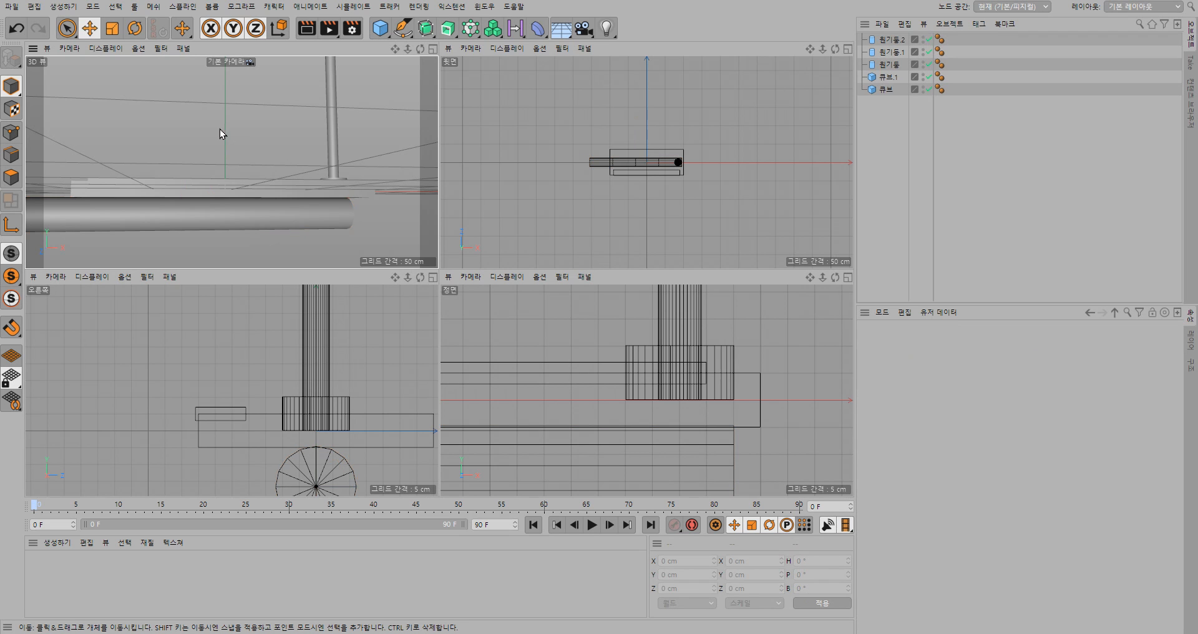
Step: Group all five objects of the model into one null and rename it 계단
{"action": "left_click_drag", "start_coordinate": [208, 123], "coordinate": [214, 216], "text": "alt"}
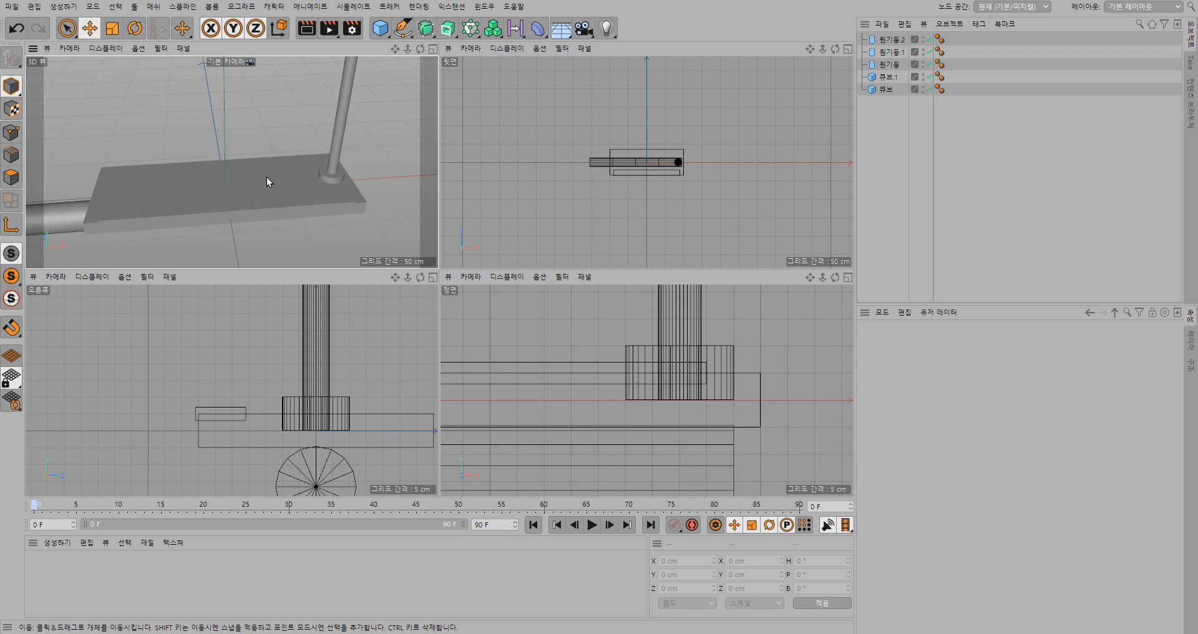
{"action": "left_click_drag", "start_coordinate": [971, 131], "coordinate": [857, 23]}
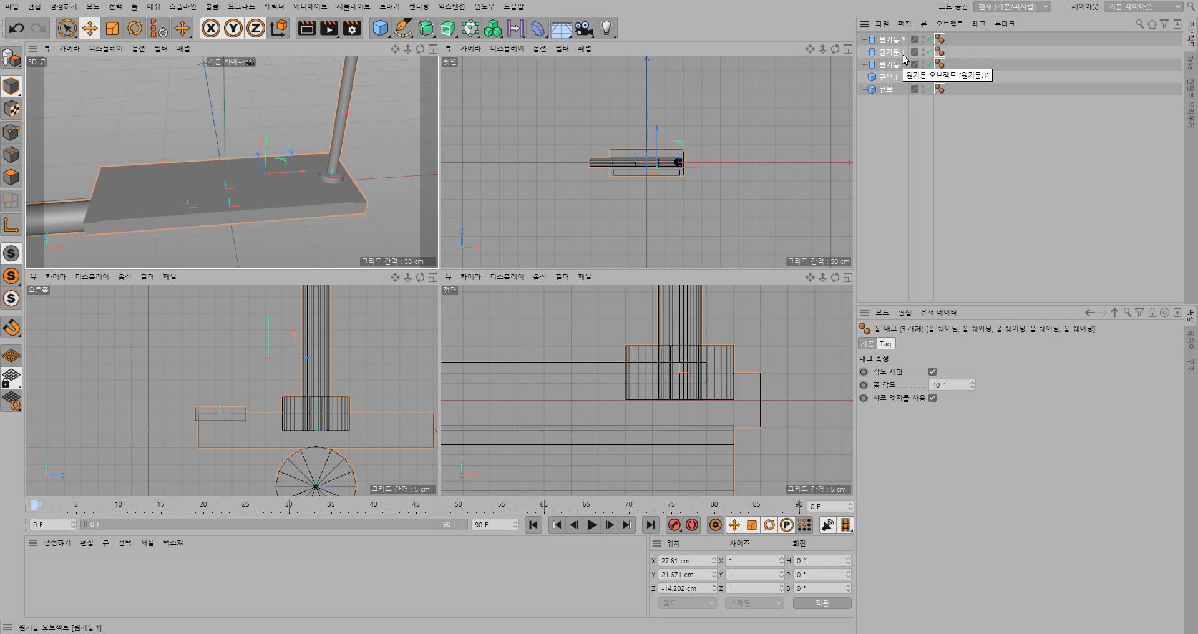
{"action": "key", "text": "alt+g"}
{"action": "double_click", "coordinate": [884, 39]}
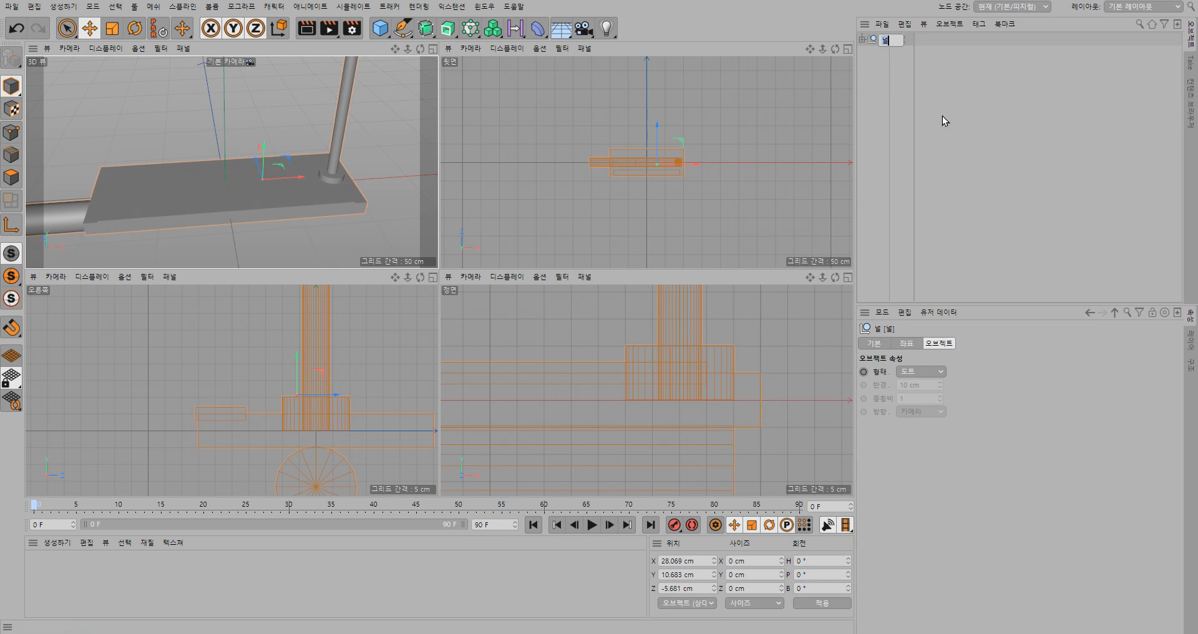
{"action": "type", "text": "r계단"}
{"action": "key", "text": "Return"}
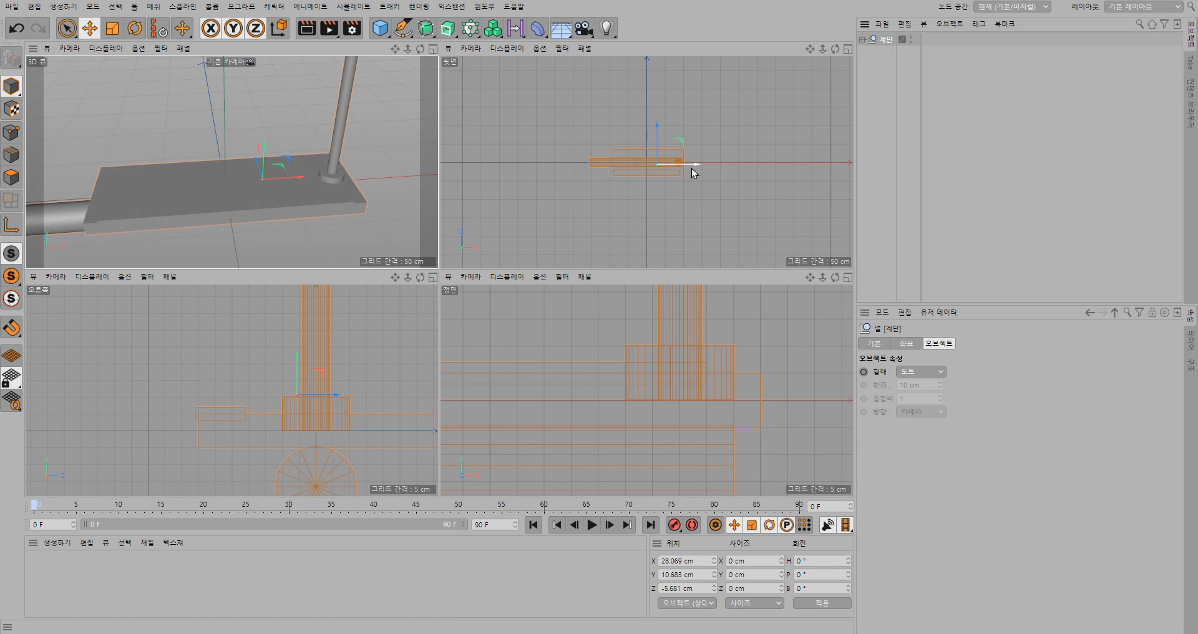
Step: Move the 계단 group along the X axis, away from the origin, to about X 355 cm
{"action": "left_click", "coordinate": [433, 50]}
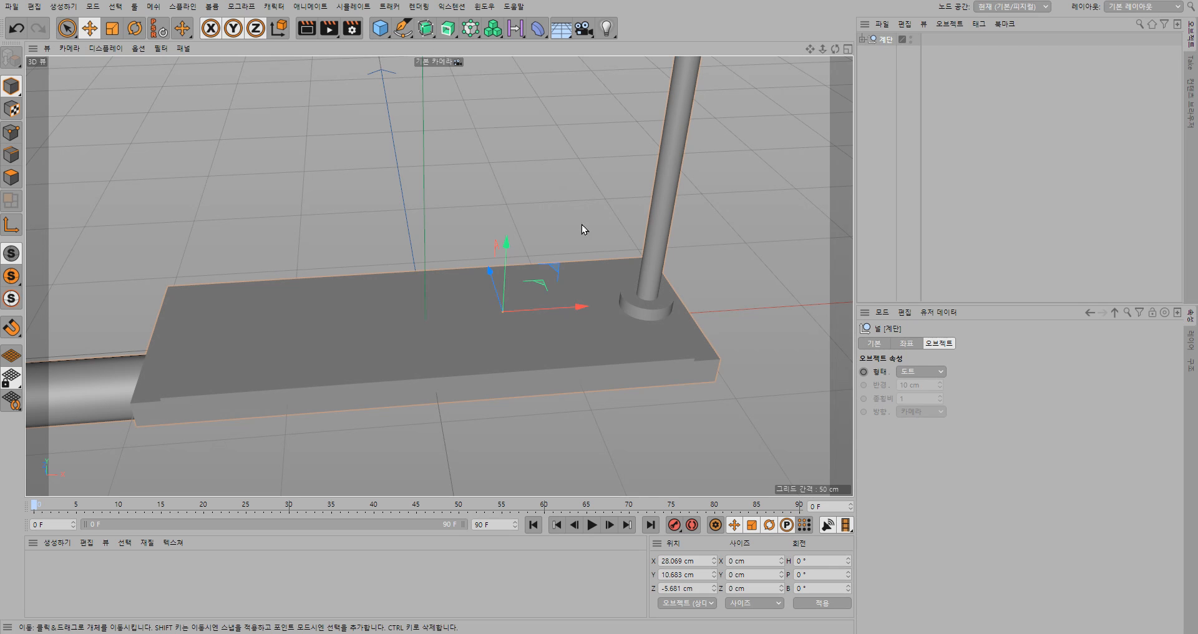
{"action": "scroll", "coordinate": [568, 285], "scroll_direction": "down", "scroll_amount": 10}
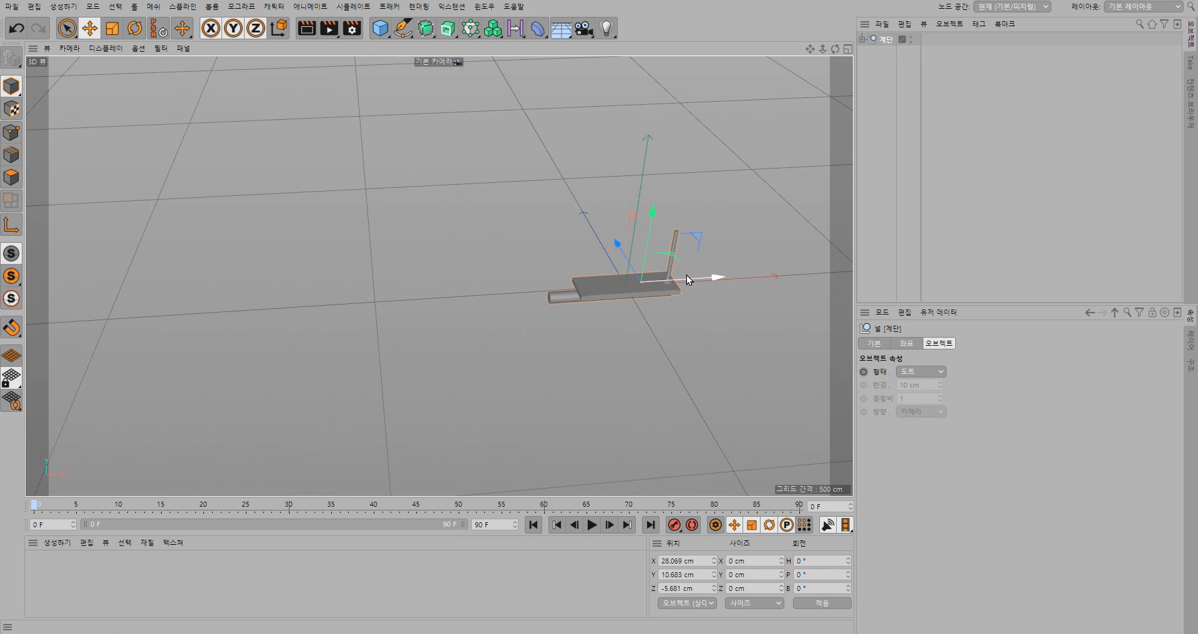
{"action": "scroll", "coordinate": [687, 274], "scroll_direction": "up", "scroll_amount": 3}
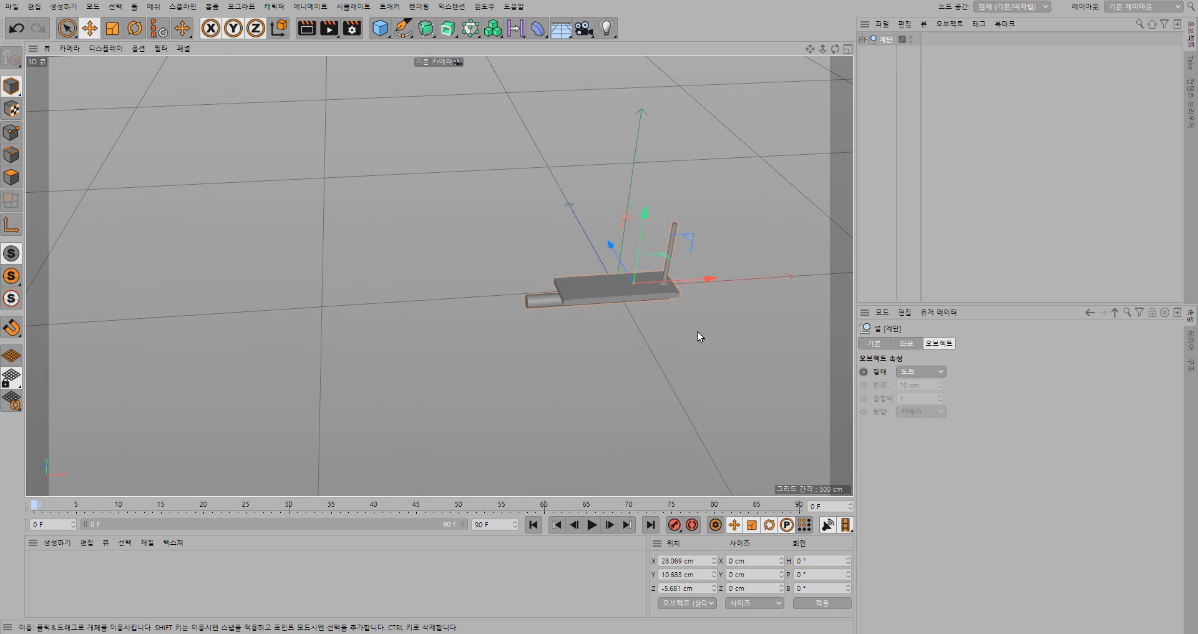
{"action": "middle_click_drag", "start_coordinate": [700, 335], "coordinate": [438, 339]}
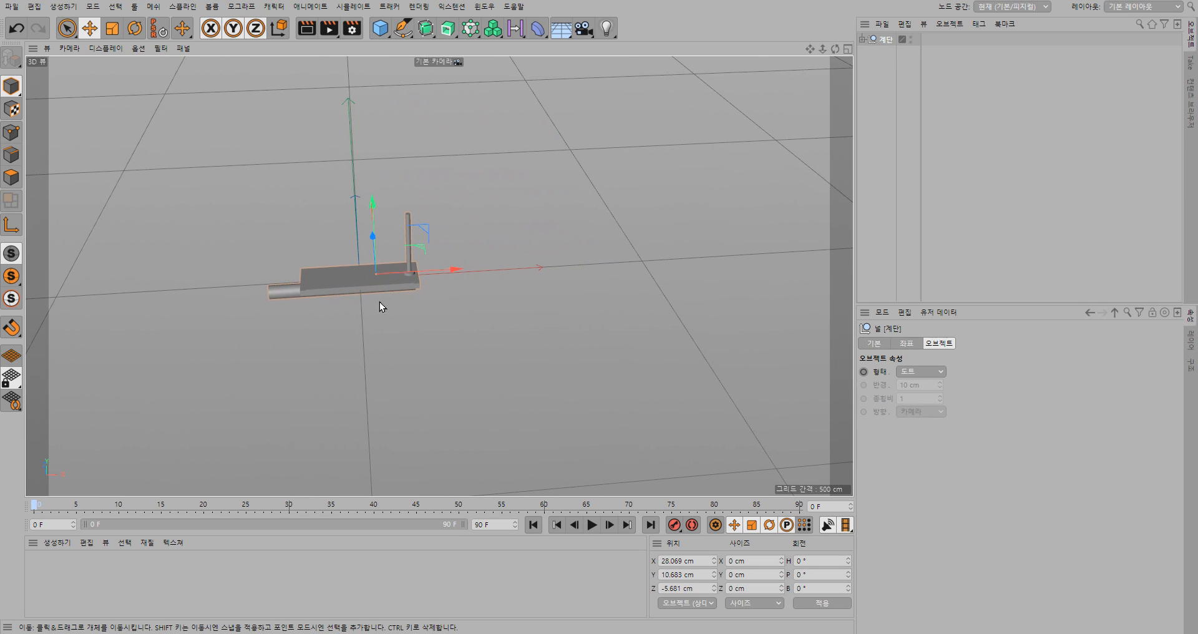
{"action": "left_click_drag", "start_coordinate": [455, 268], "coordinate": [641, 267]}
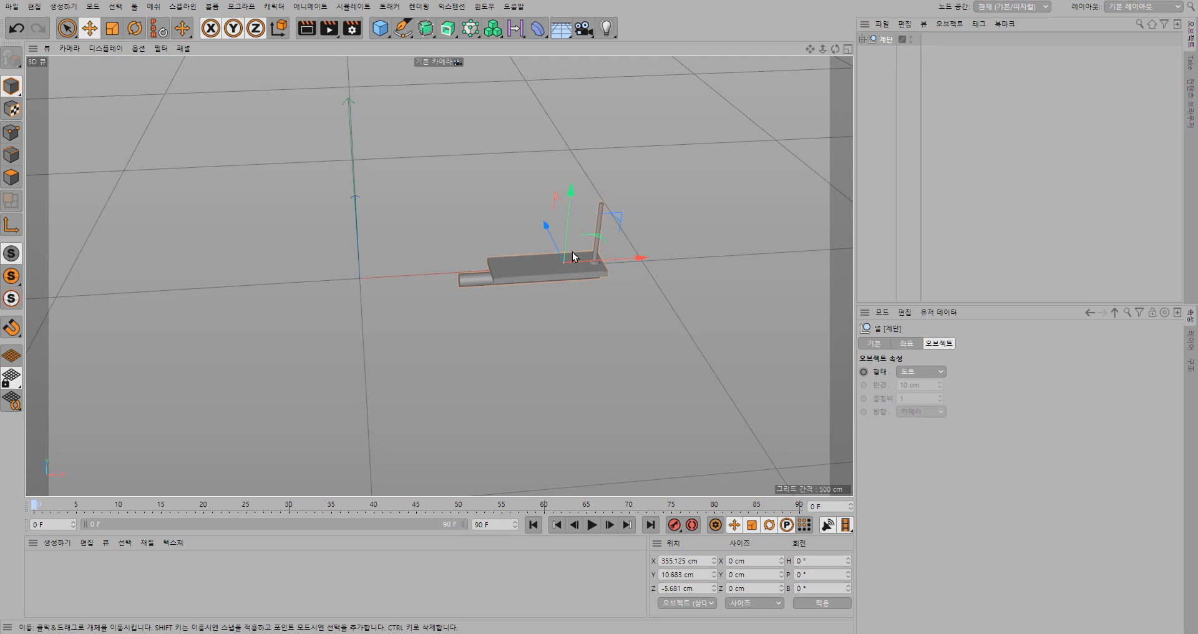
Step: Add a new cylinder at the origin and set its height to 800 cm
{"action": "left_click", "coordinate": [384, 34]}
{"action": "left_click", "coordinate": [610, 46]}
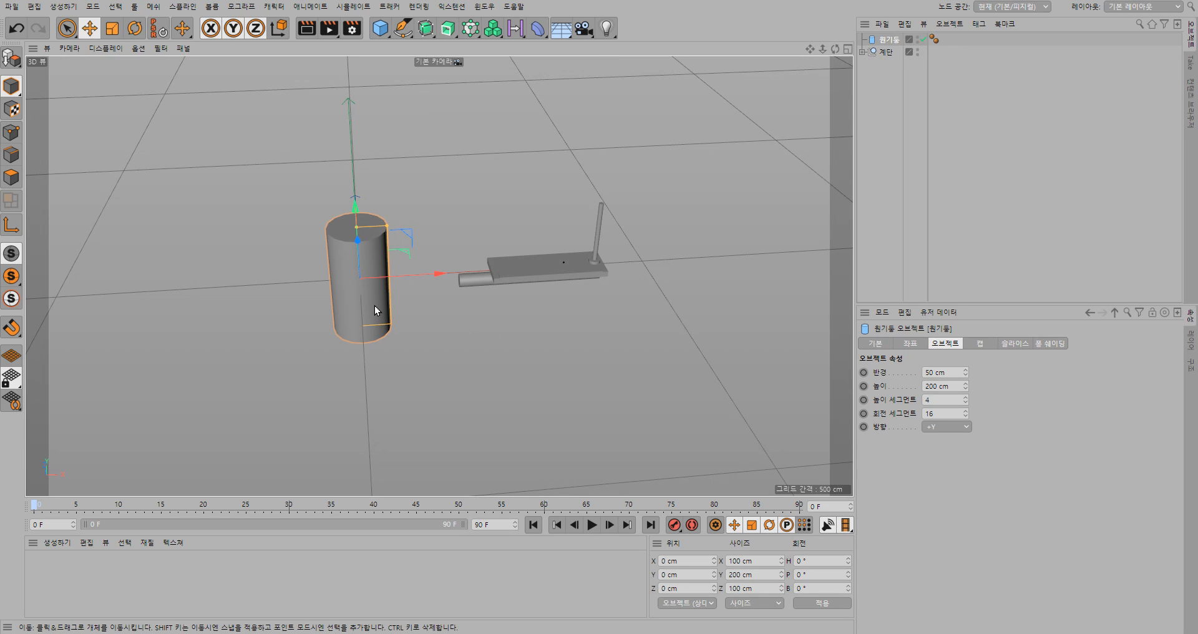
{"action": "double_click", "coordinate": [931, 387]}
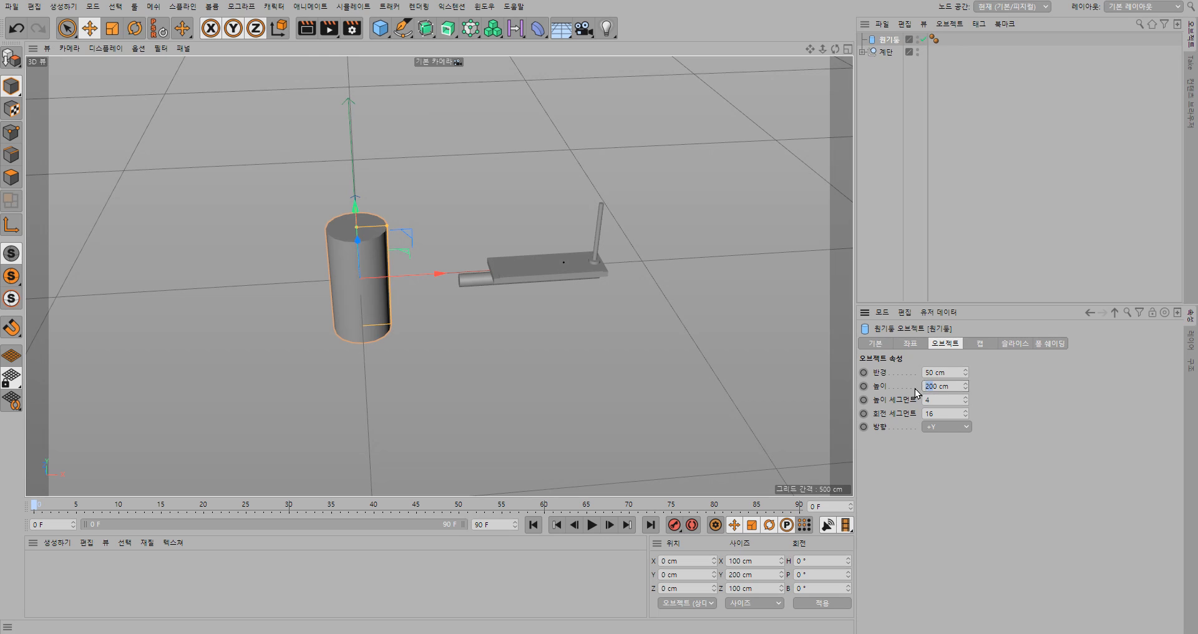
{"action": "type", "text": "8"}
{"action": "key", "text": "Return"}
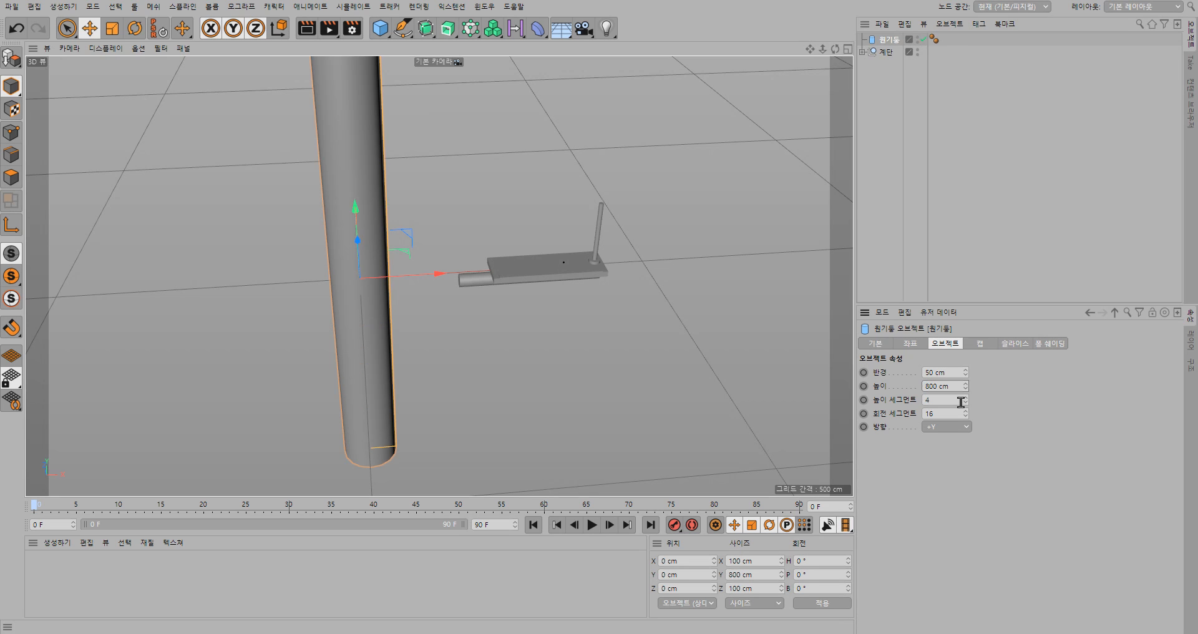
Step: Set the tall cylinder's height segments to 1 and its rotation segments to 36
{"action": "double_click", "coordinate": [935, 400]}
{"action": "type", "text": "1"}
{"action": "key", "text": "Tab"}
{"action": "type", "text": "36"}
Step: Raise the tall cylinder until its base sits at ground level, at about Y 398.4 cm
{"action": "left_click_drag", "start_coordinate": [355, 208], "coordinate": [341, 66]}
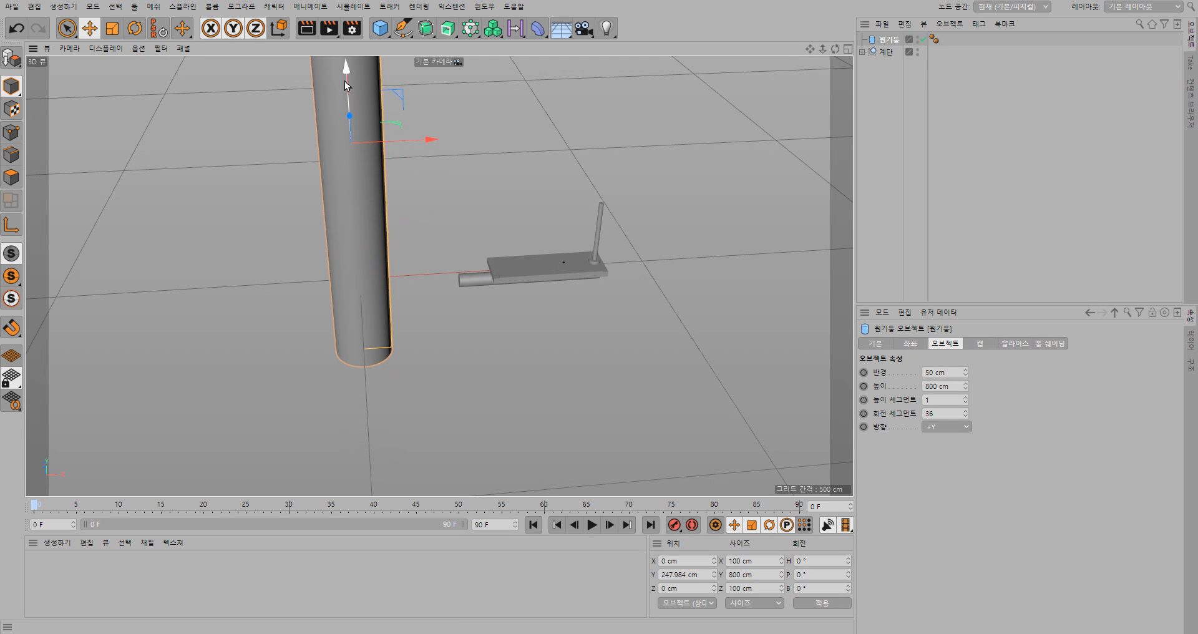
{"action": "left_click_drag", "start_coordinate": [418, 313], "coordinate": [411, 231], "text": "alt"}
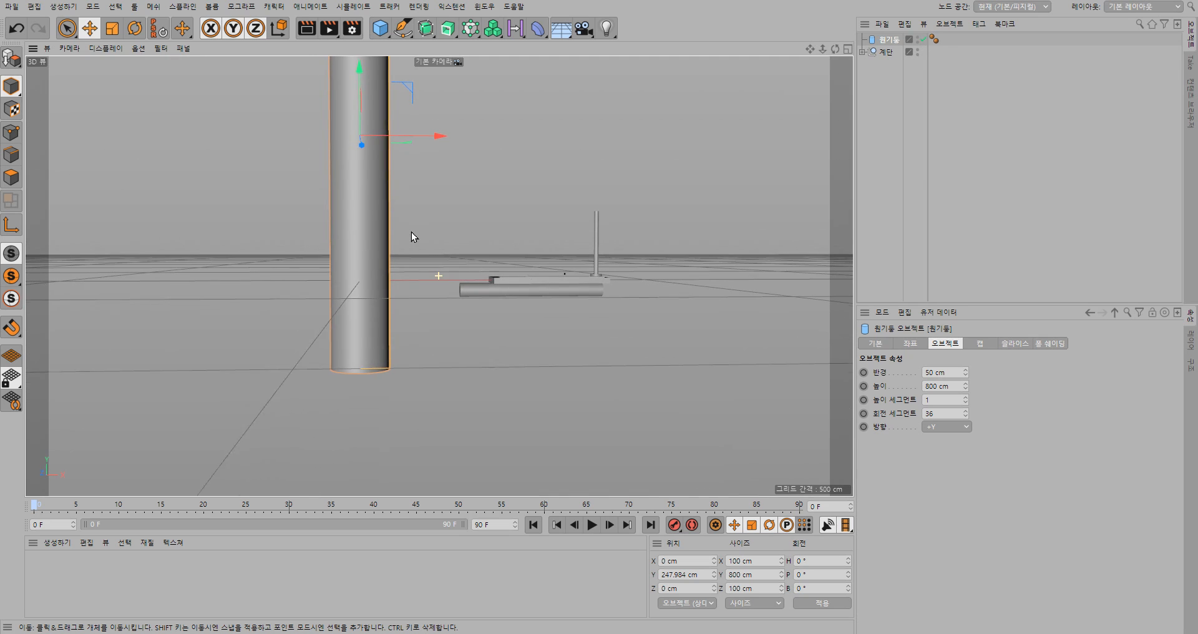
{"action": "scroll", "coordinate": [390, 240], "scroll_direction": "up", "scroll_amount": 2}
{"action": "scroll", "coordinate": [404, 241], "scroll_direction": "down", "scroll_amount": 3}
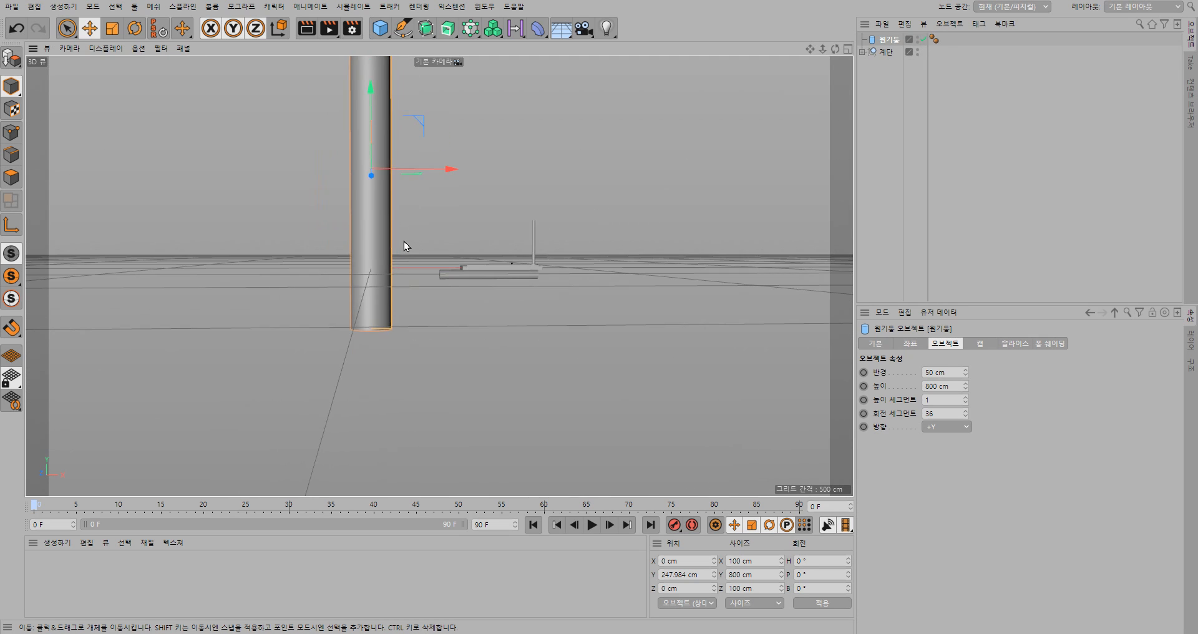
{"action": "left_click_drag", "start_coordinate": [379, 111], "coordinate": [383, 69]}
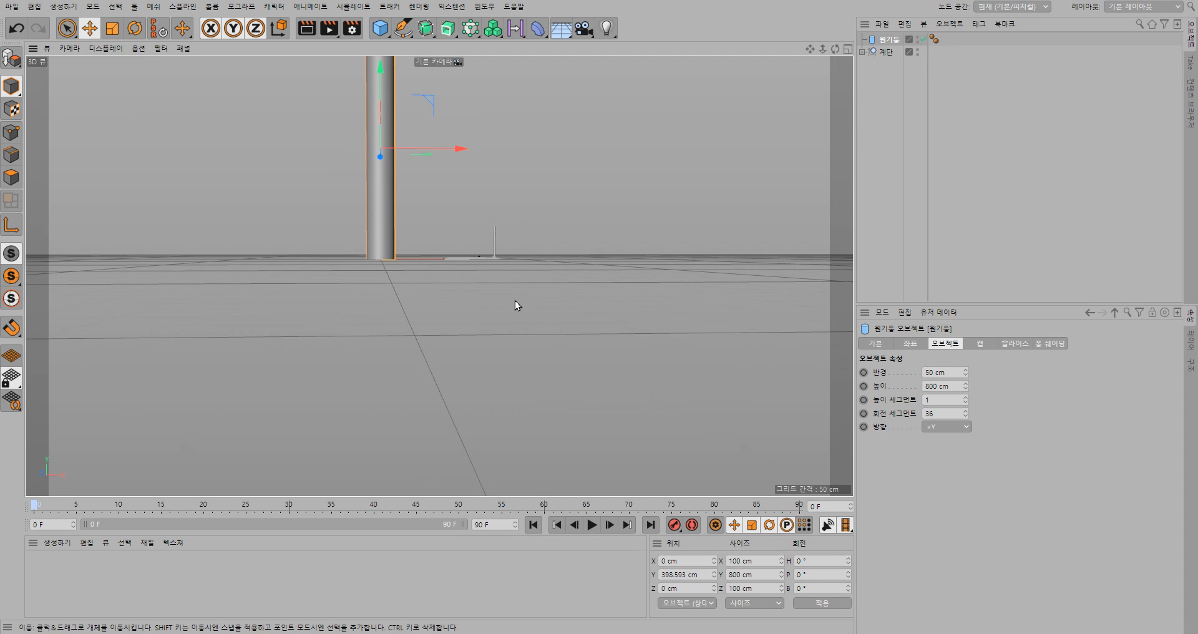
{"action": "left_click", "coordinate": [847, 50]}
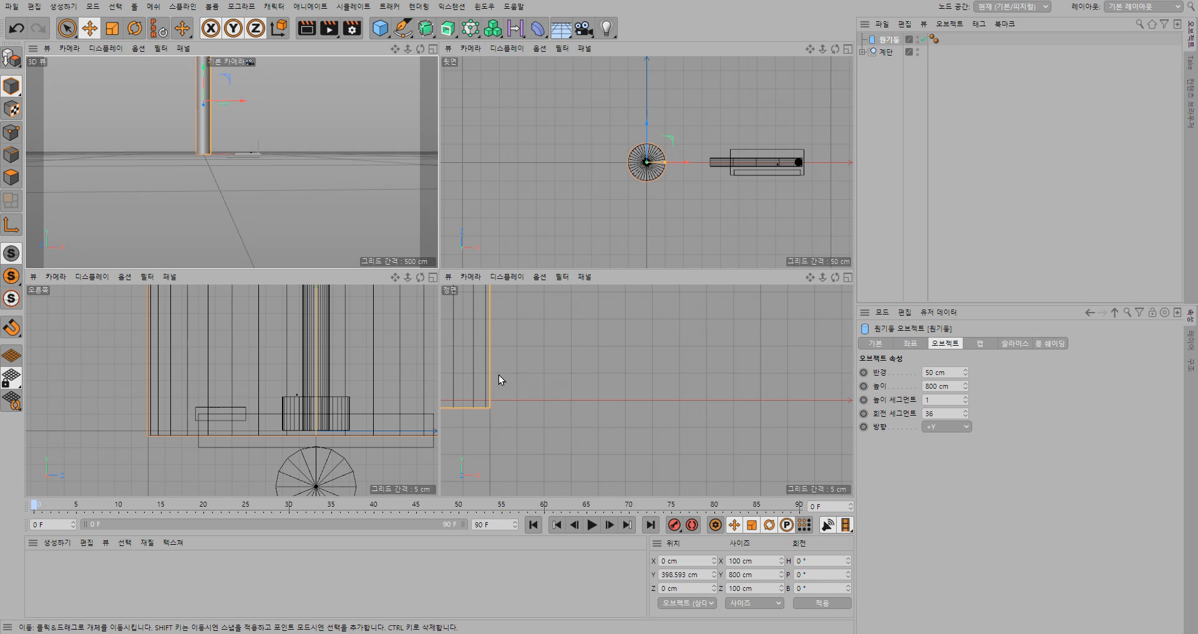
{"action": "middle_click_drag", "start_coordinate": [528, 373], "coordinate": [771, 379], "text": "alt"}
{"action": "middle_click_drag", "start_coordinate": [662, 379], "coordinate": [763, 377], "text": "alt"}
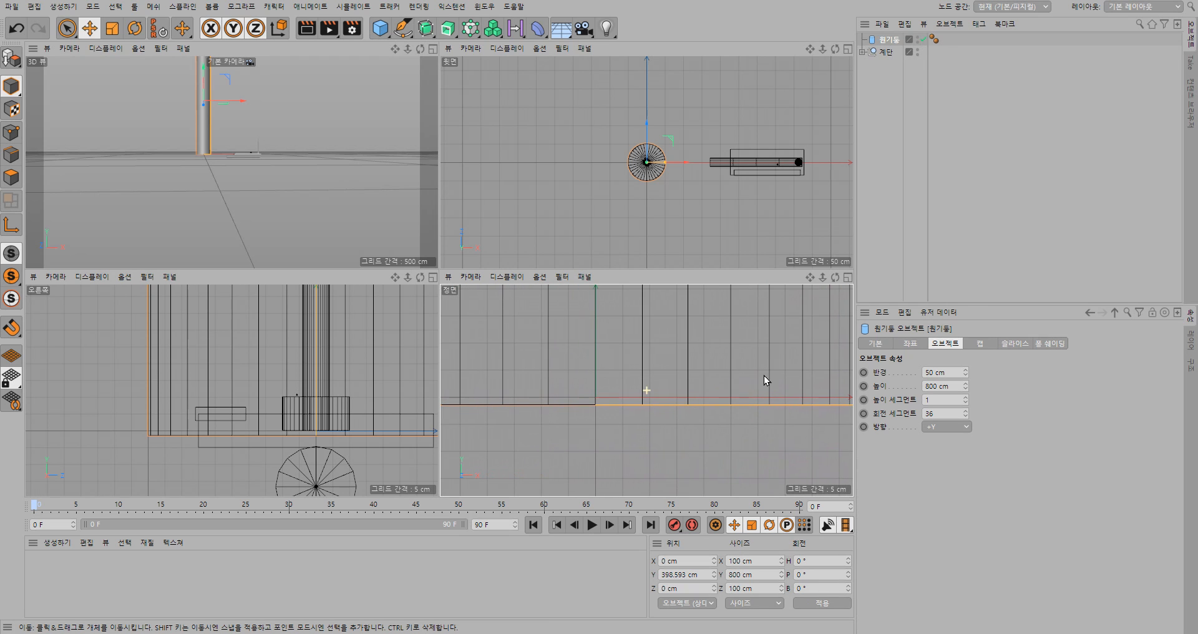
{"action": "scroll", "coordinate": [631, 403], "scroll_direction": "down", "scroll_amount": 5}
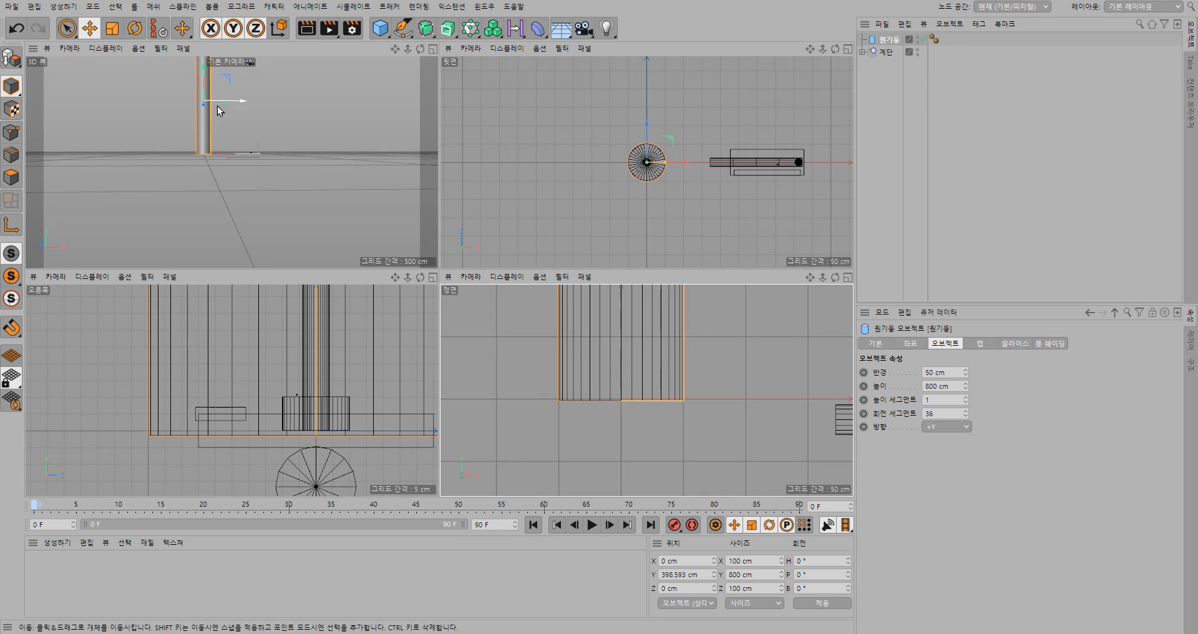
{"action": "left_click_drag", "start_coordinate": [204, 76], "coordinate": [203, 76]}
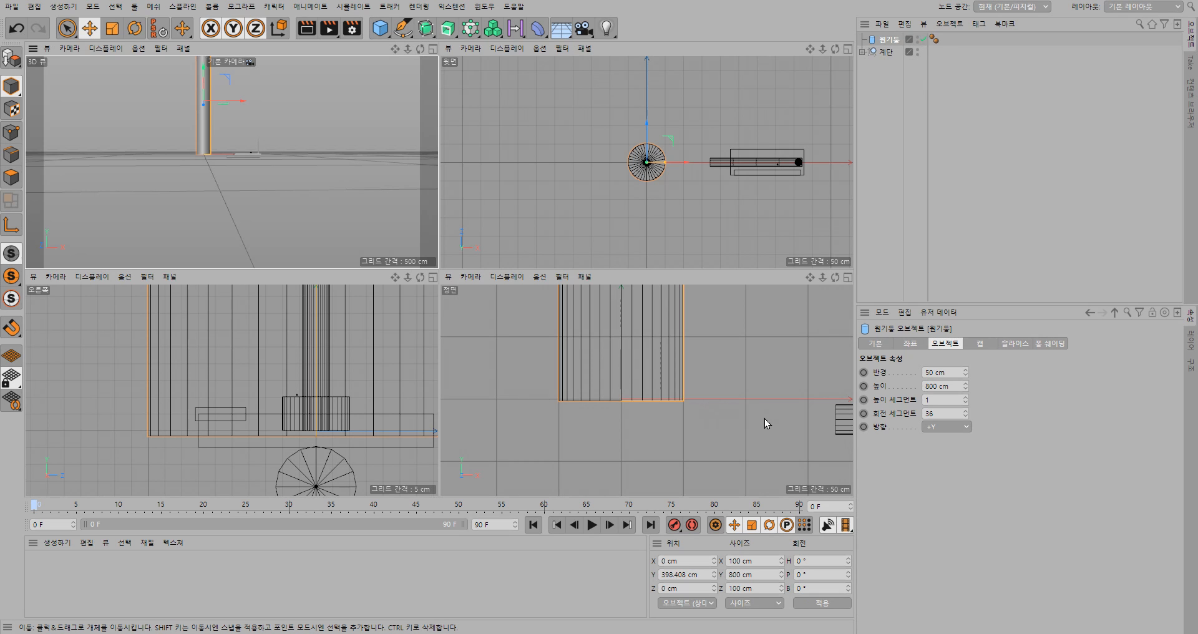
{"action": "left_click", "coordinate": [763, 167]}
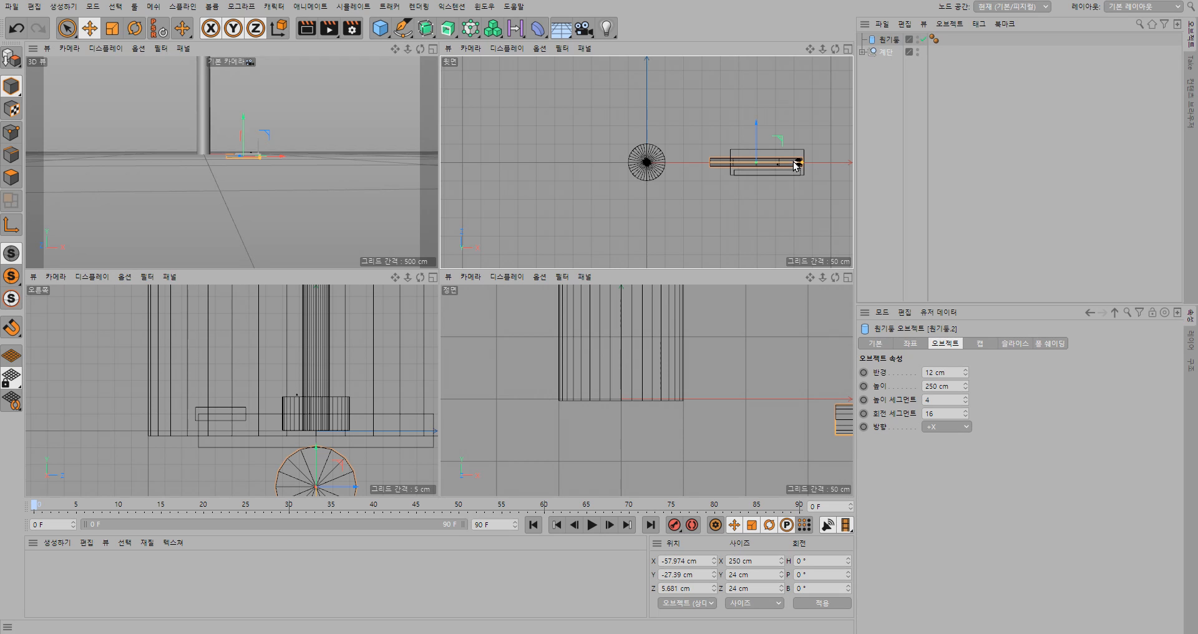
{"action": "left_click_drag", "start_coordinate": [796, 164], "coordinate": [772, 166]}
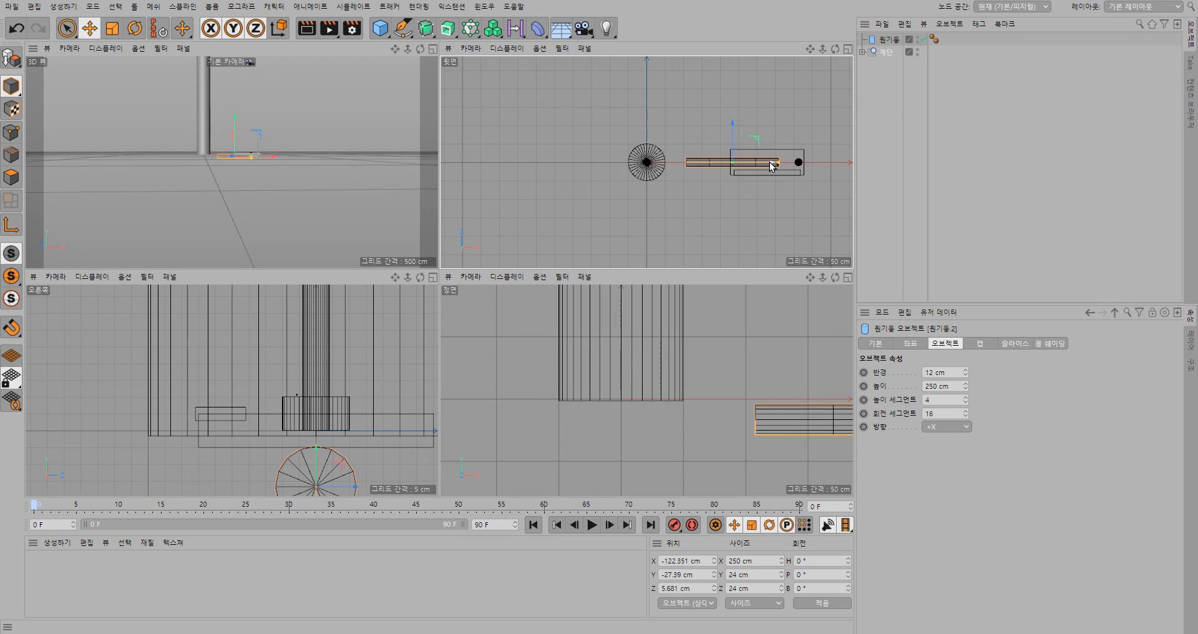
{"action": "key", "text": "ctrl+z"}
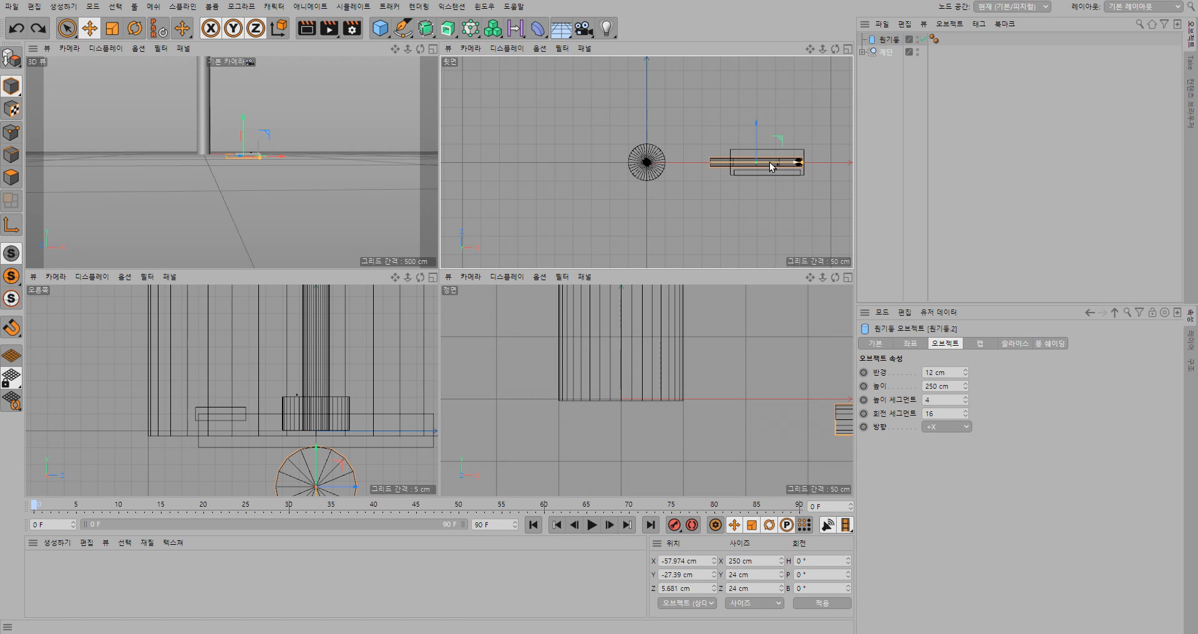
Step: Move the 계단 group so its horizontal cylinder enters the column's base, at about X 195.9 cm and Y 41.2 cm
{"action": "left_click", "coordinate": [888, 52]}
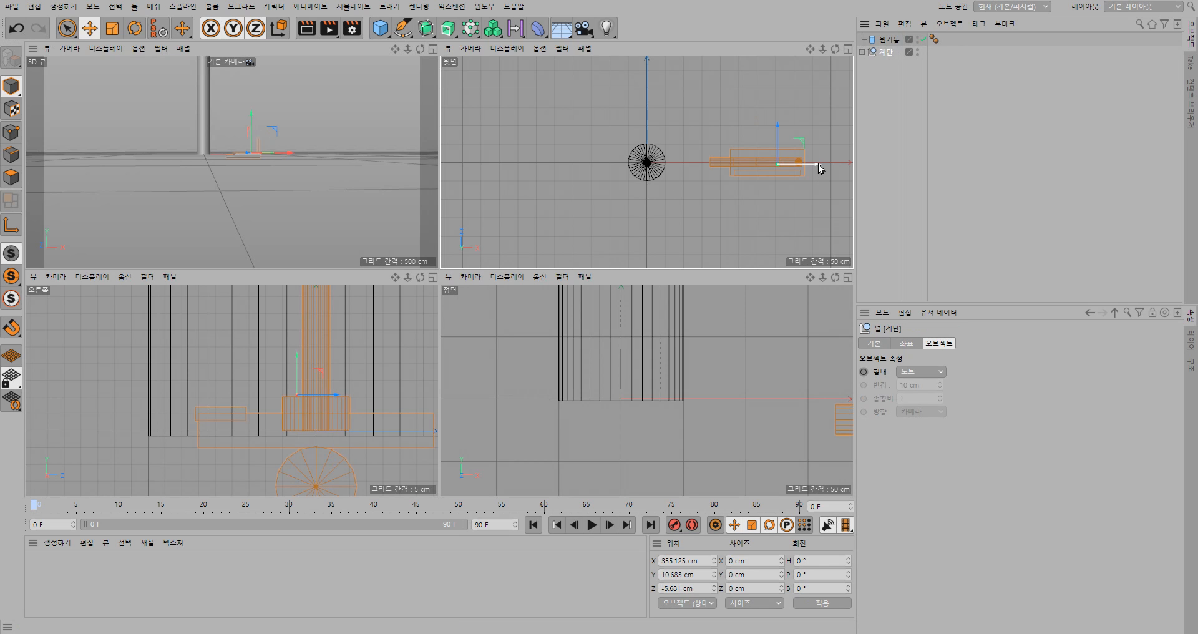
{"action": "left_click_drag", "start_coordinate": [817, 164], "coordinate": [761, 168]}
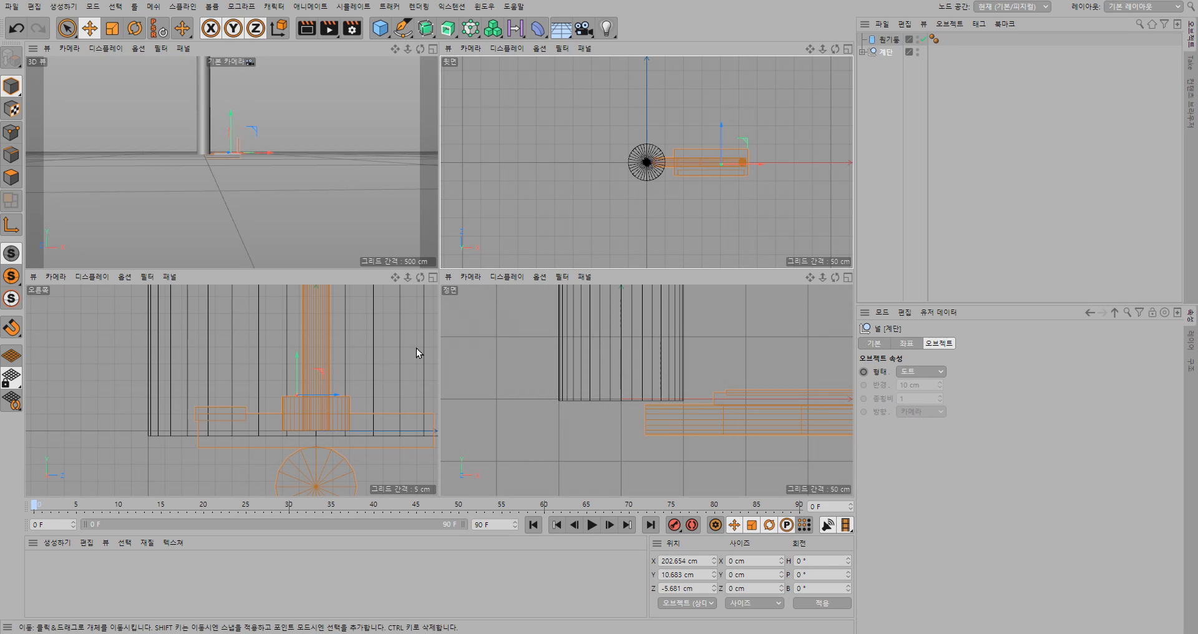
{"action": "left_click_drag", "start_coordinate": [296, 362], "coordinate": [299, 234]}
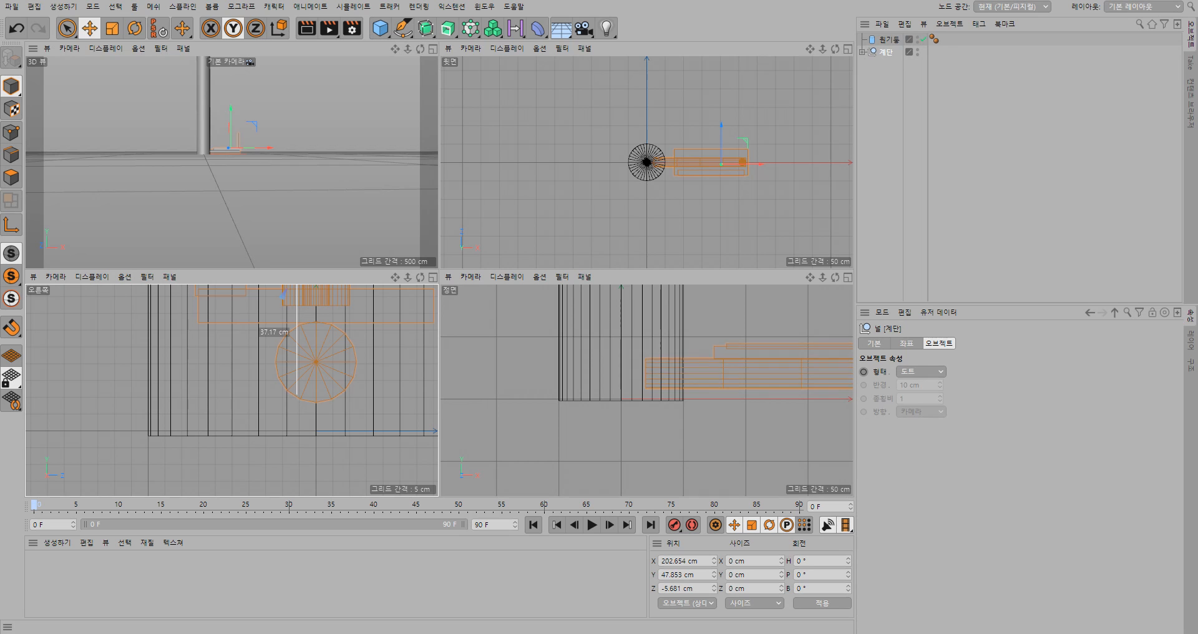
{"action": "left_click_drag", "start_coordinate": [281, 295], "coordinate": [281, 321]}
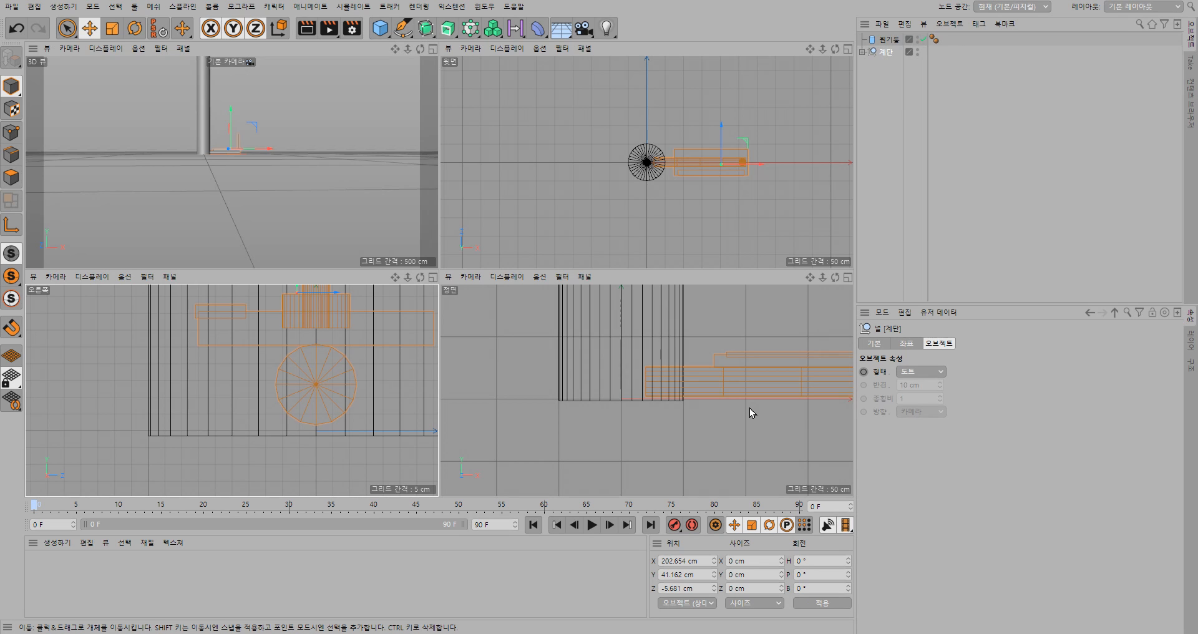
{"action": "left_click_drag", "start_coordinate": [758, 164], "coordinate": [755, 164]}
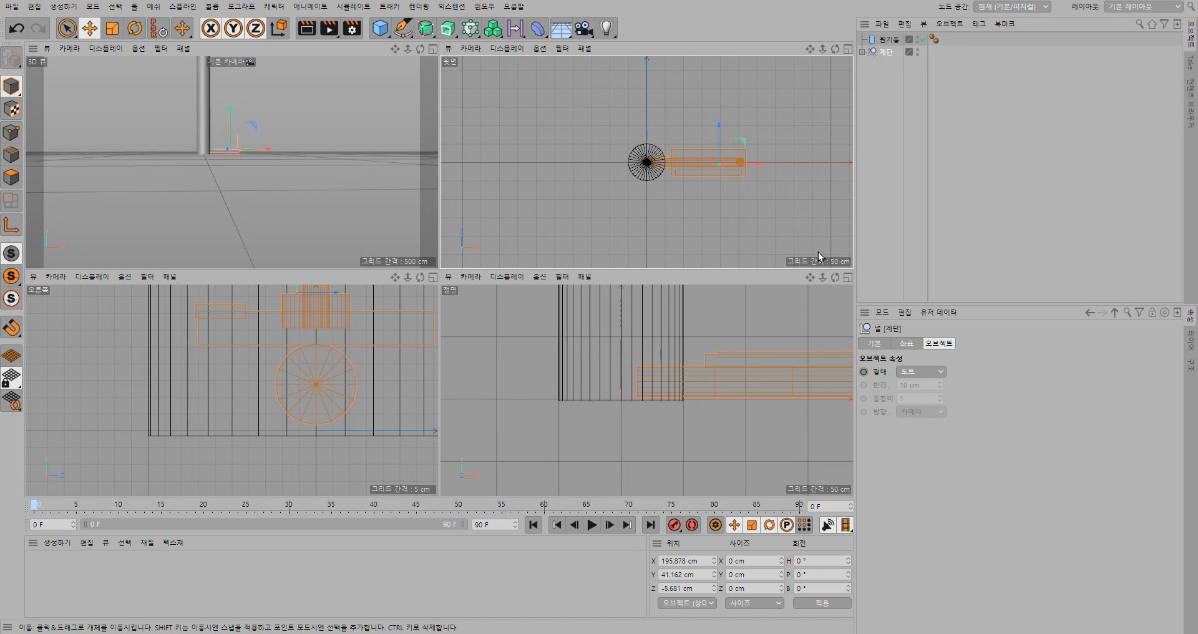
{"action": "scroll", "coordinate": [705, 171], "scroll_direction": "up", "scroll_amount": 2}
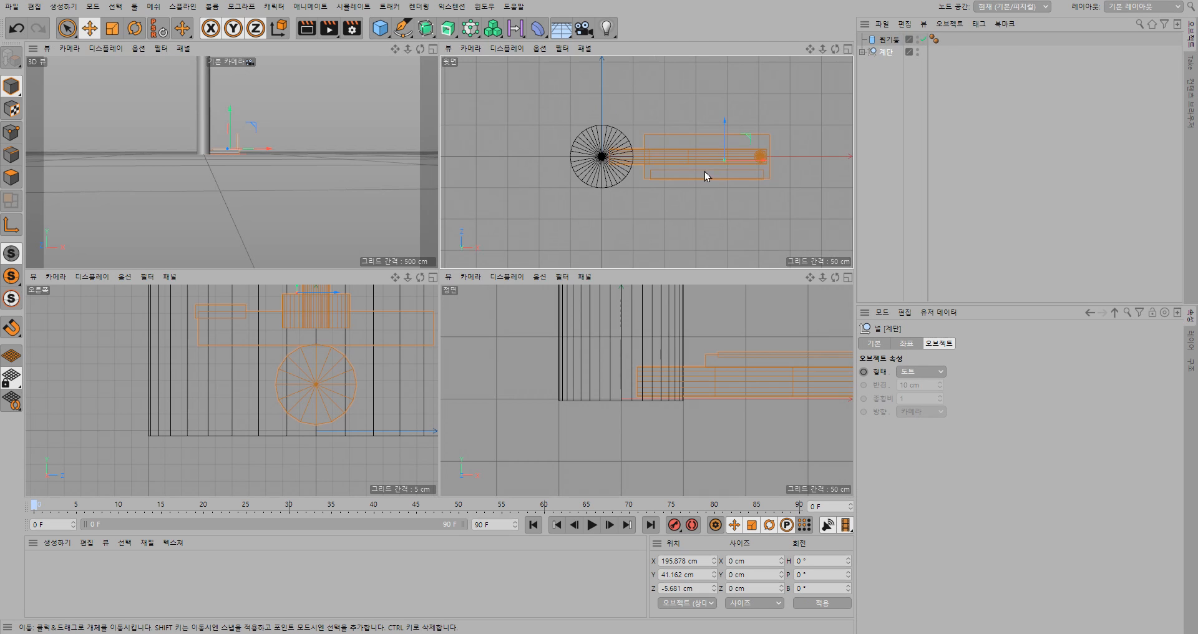
Step: With snapping and axis editing on, move only the 계단 group's axis to the column's centre at X 0 cm and Z 0 cm
{"action": "scroll", "coordinate": [706, 172], "scroll_direction": "up", "scroll_amount": 3}
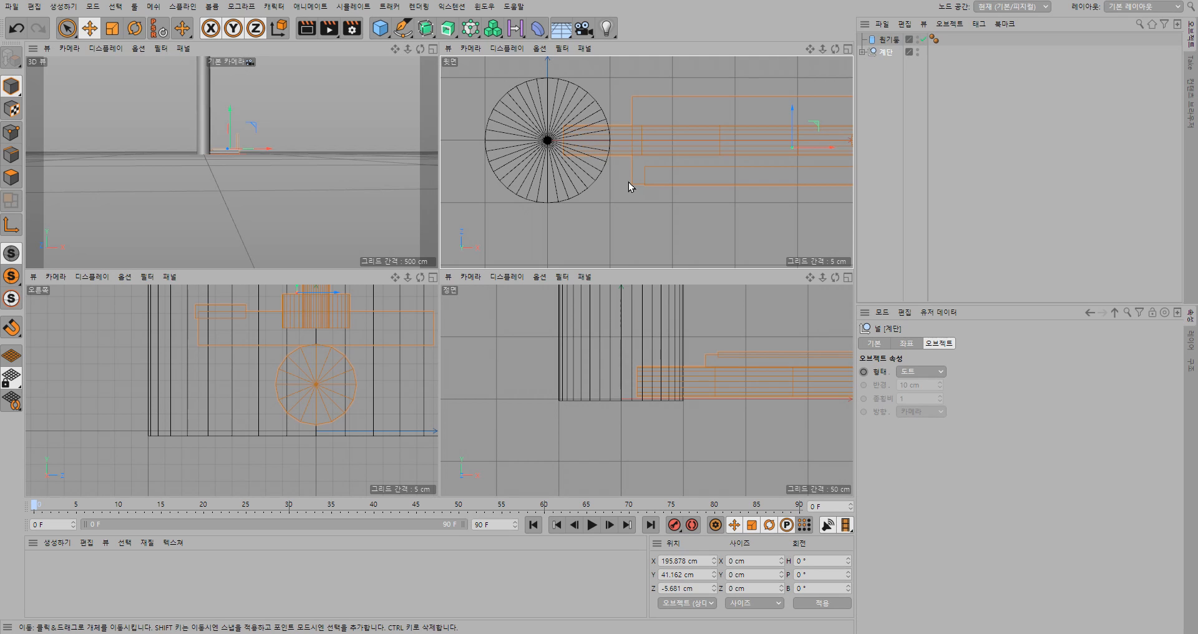
{"action": "left_click", "coordinate": [12, 330]}
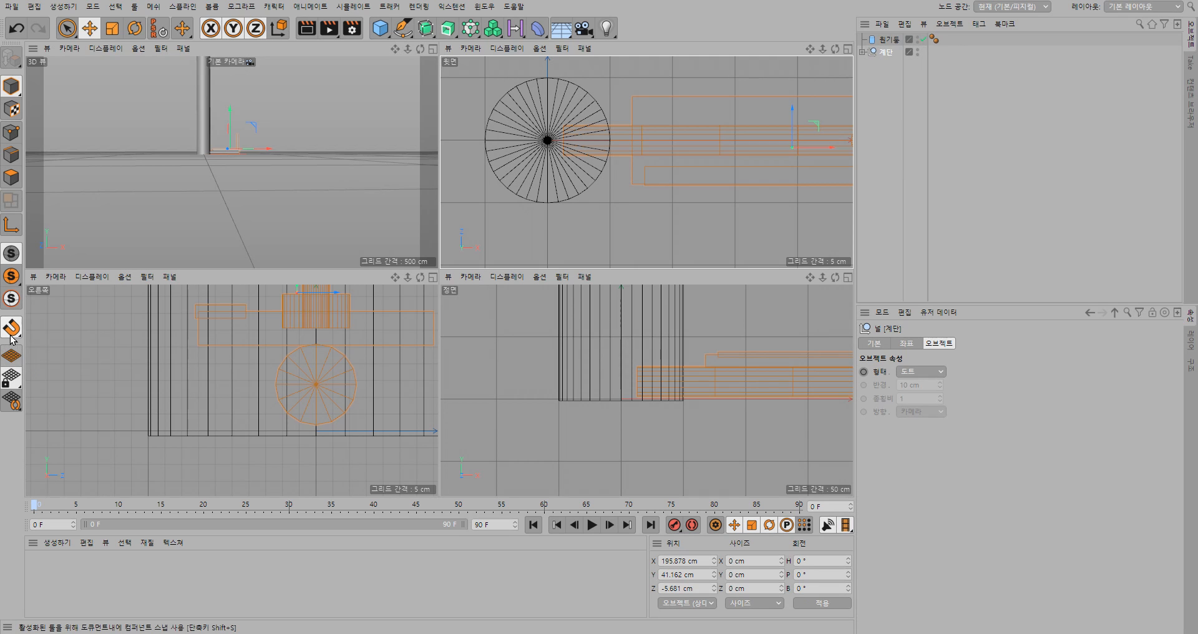
{"action": "left_click", "coordinate": [5, 335]}
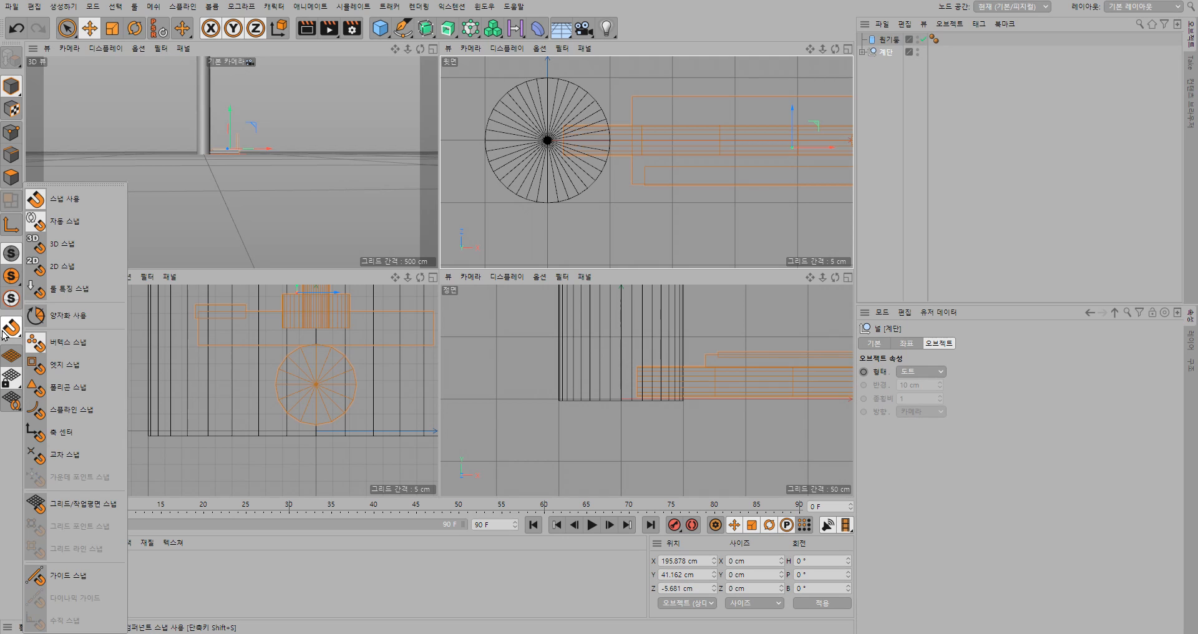
{"action": "left_click", "coordinate": [66, 443]}
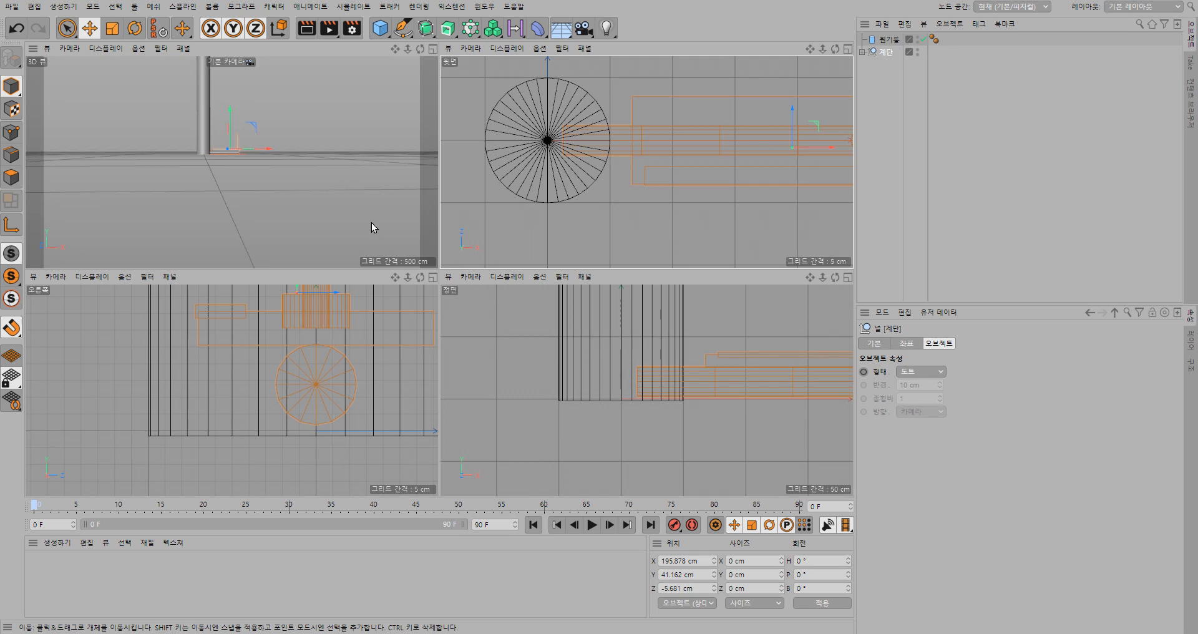
{"action": "left_click", "coordinate": [12, 229]}
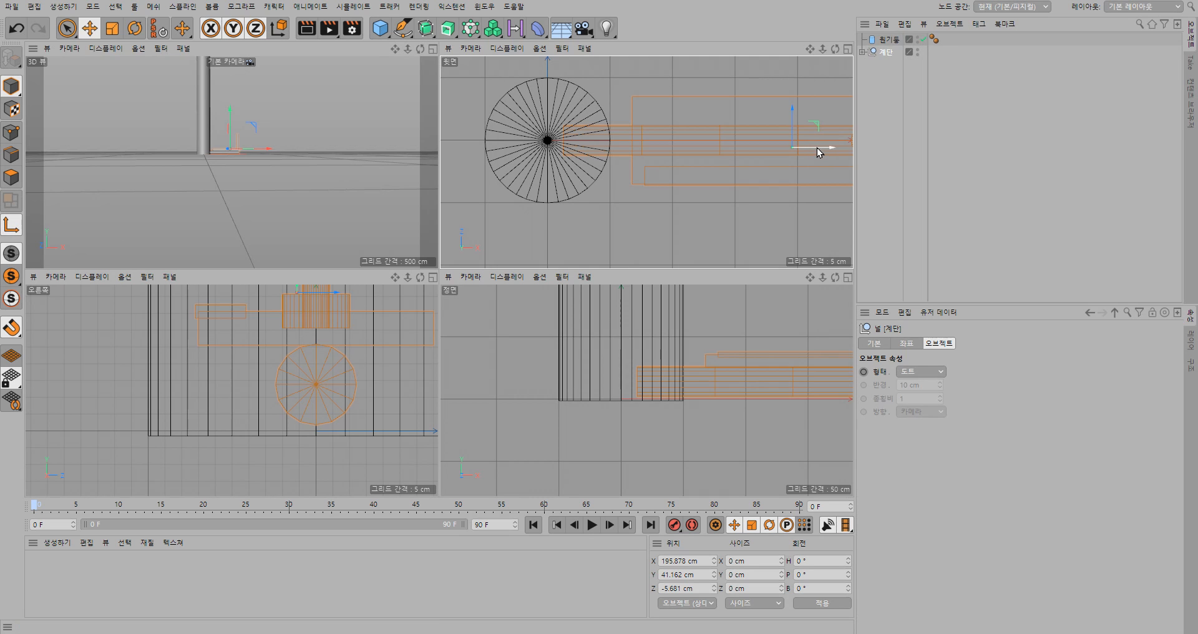
{"action": "left_click_drag", "start_coordinate": [818, 147], "coordinate": [575, 121]}
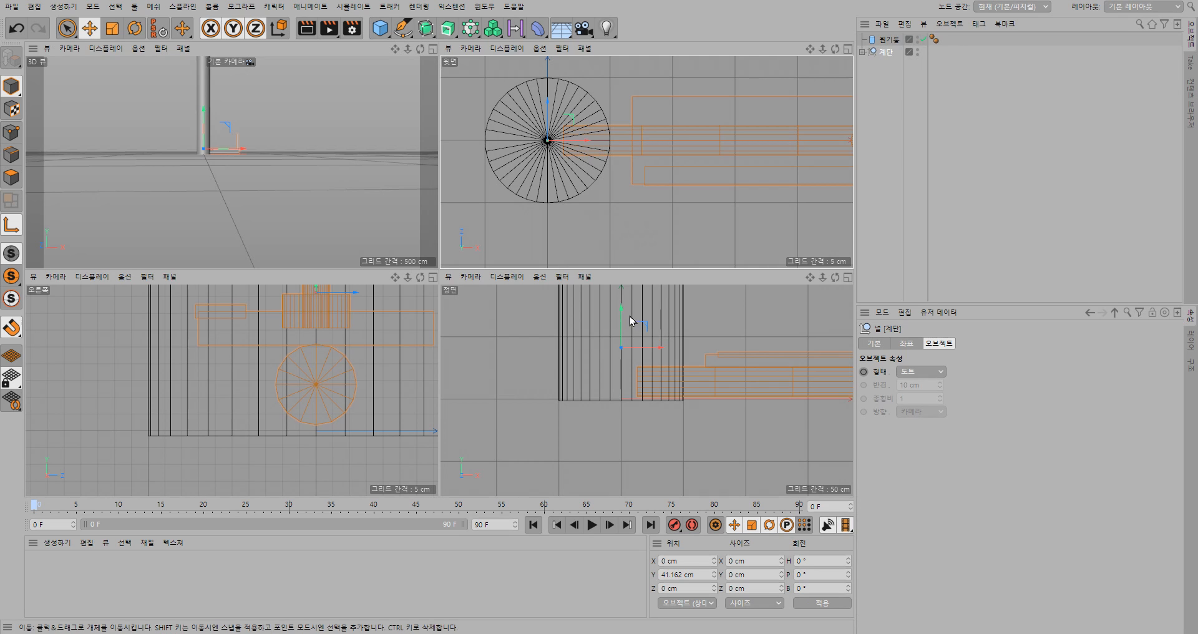
Step: Lower the 계단 group's axis to the horizontal cylinder's centre height, at about Y 13.8 cm, and leave axis editing
{"action": "left_click_drag", "start_coordinate": [621, 307], "coordinate": [628, 359]}
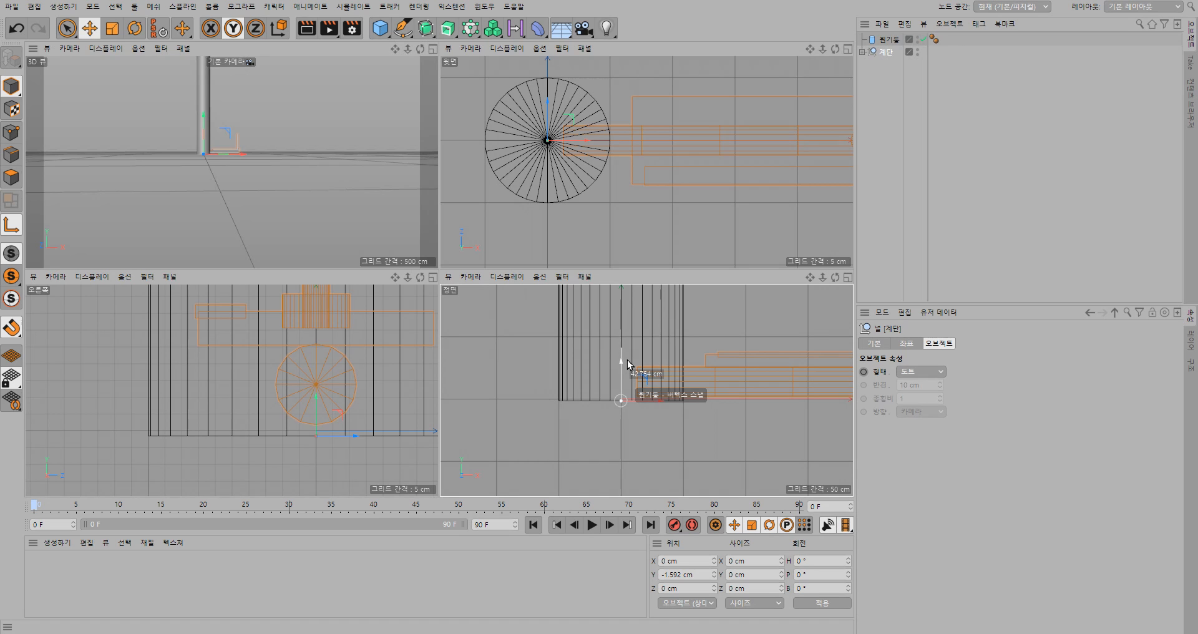
{"action": "left_click_drag", "start_coordinate": [627, 360], "coordinate": [626, 361]}
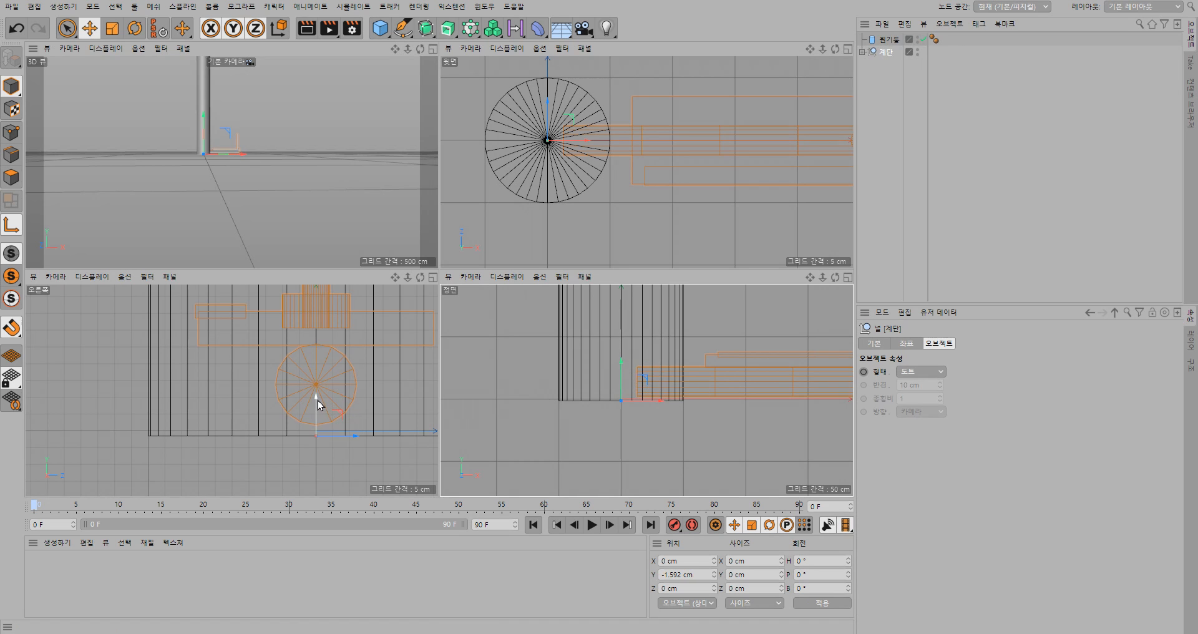
{"action": "left_click_drag", "start_coordinate": [316, 397], "coordinate": [319, 345]}
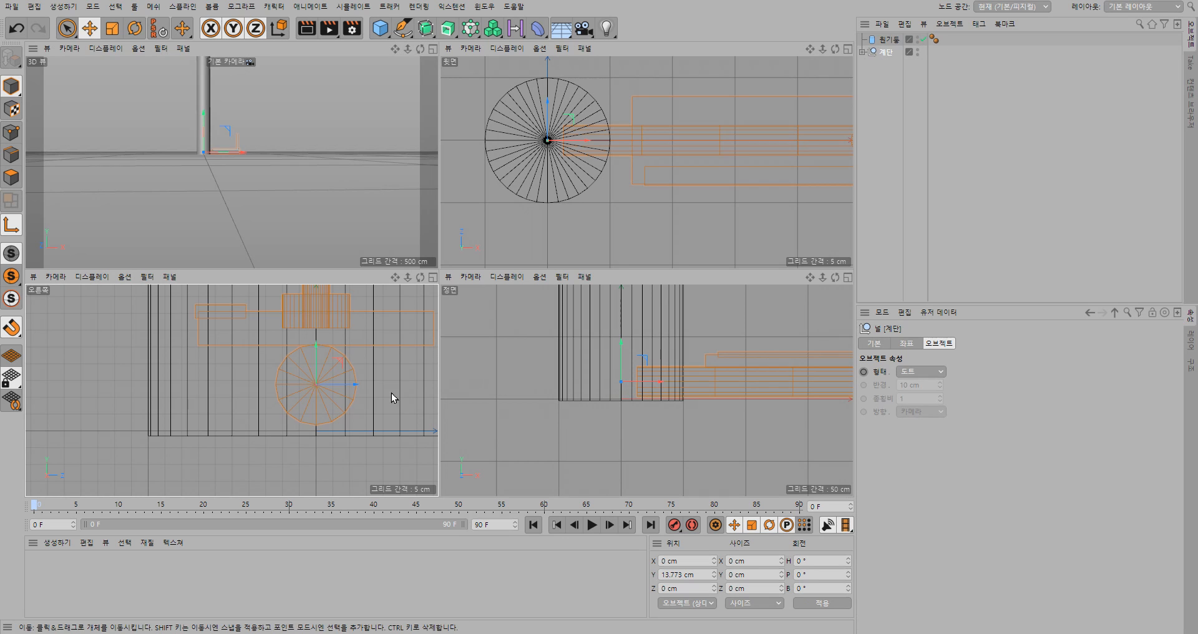
{"action": "left_click", "coordinate": [11, 226]}
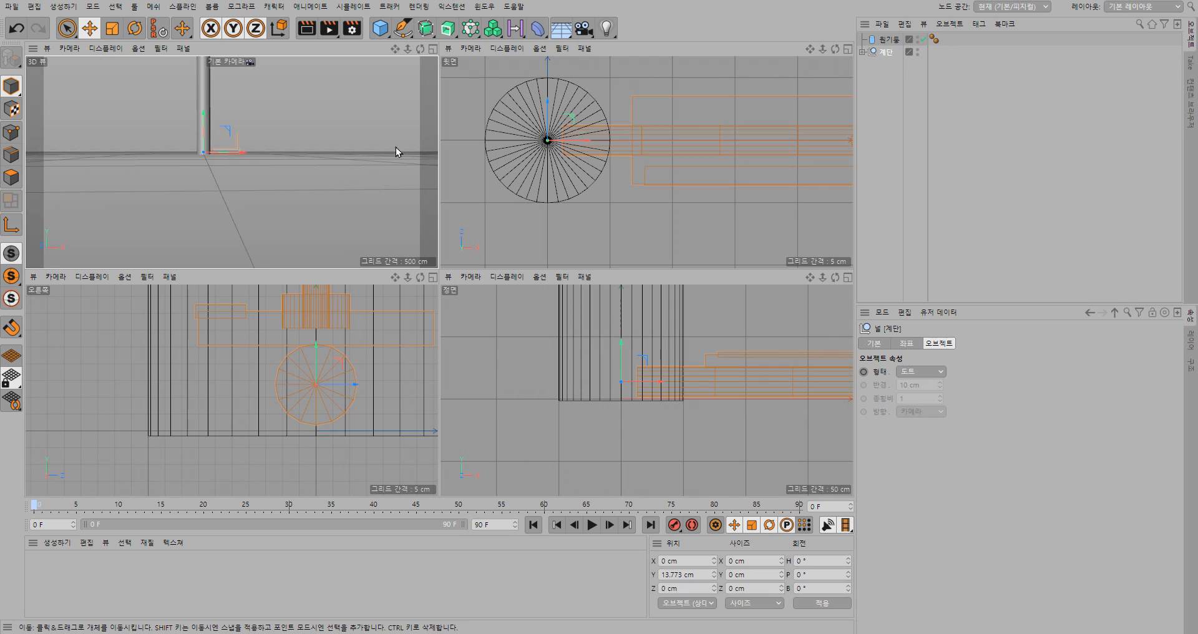
{"action": "left_click", "coordinate": [433, 49]}
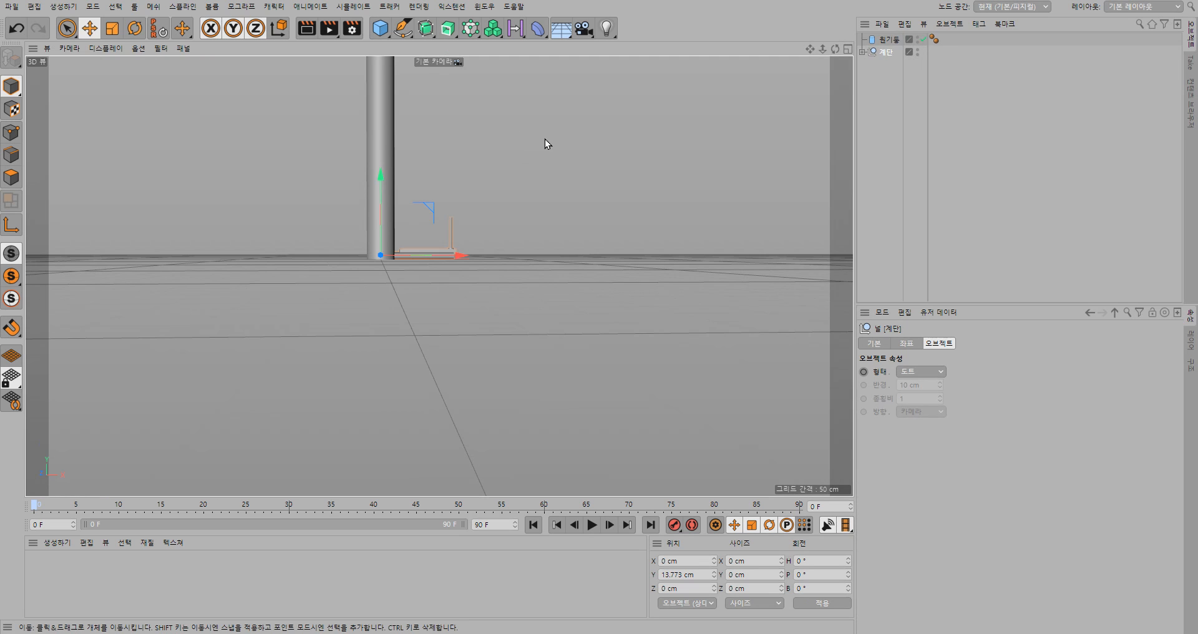
{"action": "left_click_drag", "start_coordinate": [477, 107], "coordinate": [461, 200], "text": "alt"}
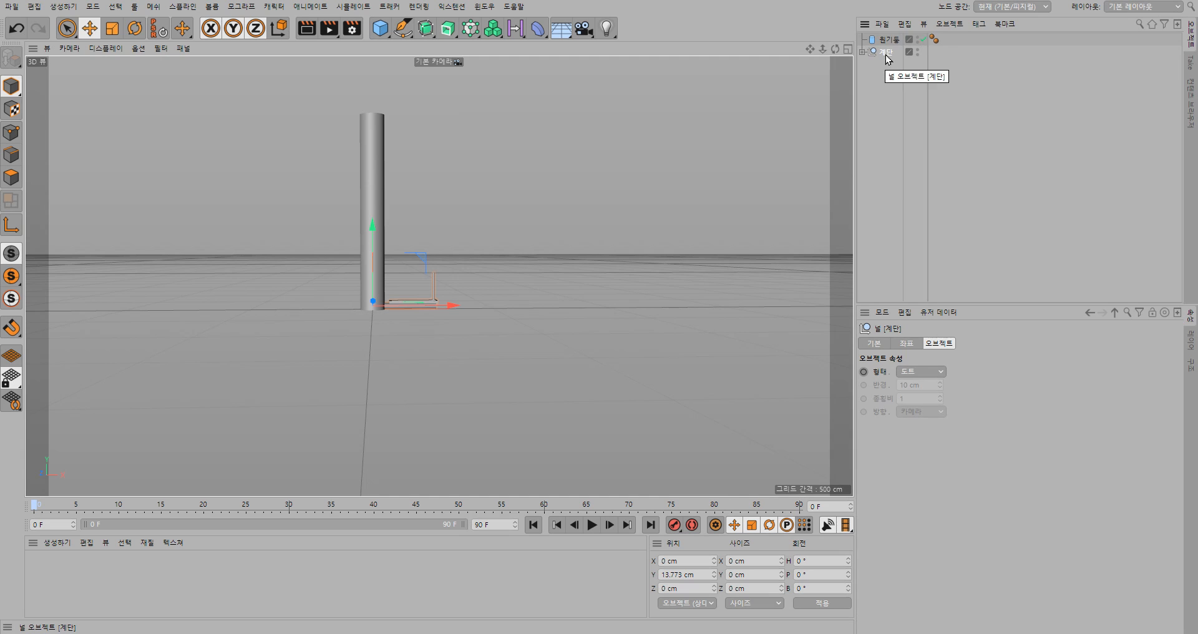
{"action": "left_click", "coordinate": [472, 33]}
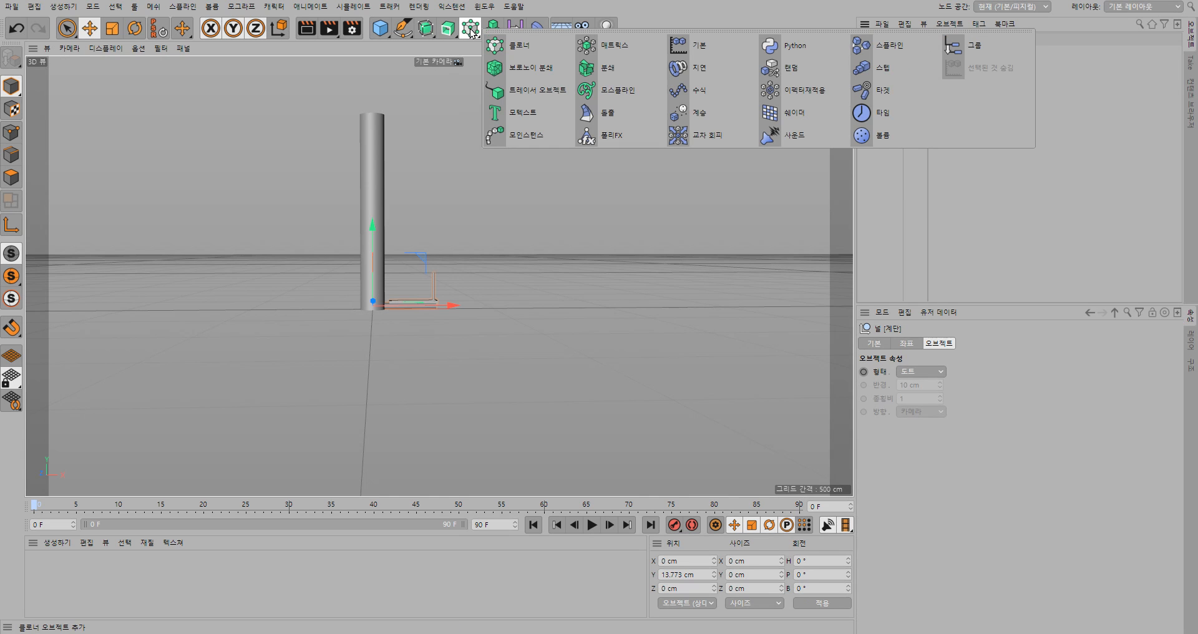
{"action": "left_click", "coordinate": [516, 47]}
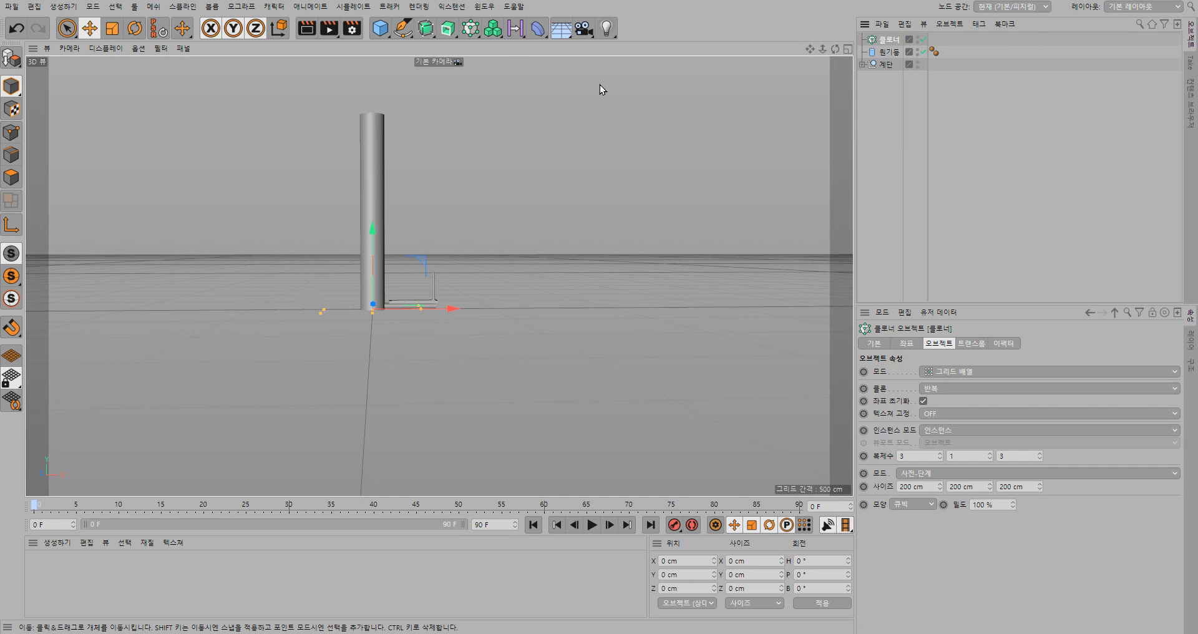
{"action": "key", "text": "ctrl+z"}
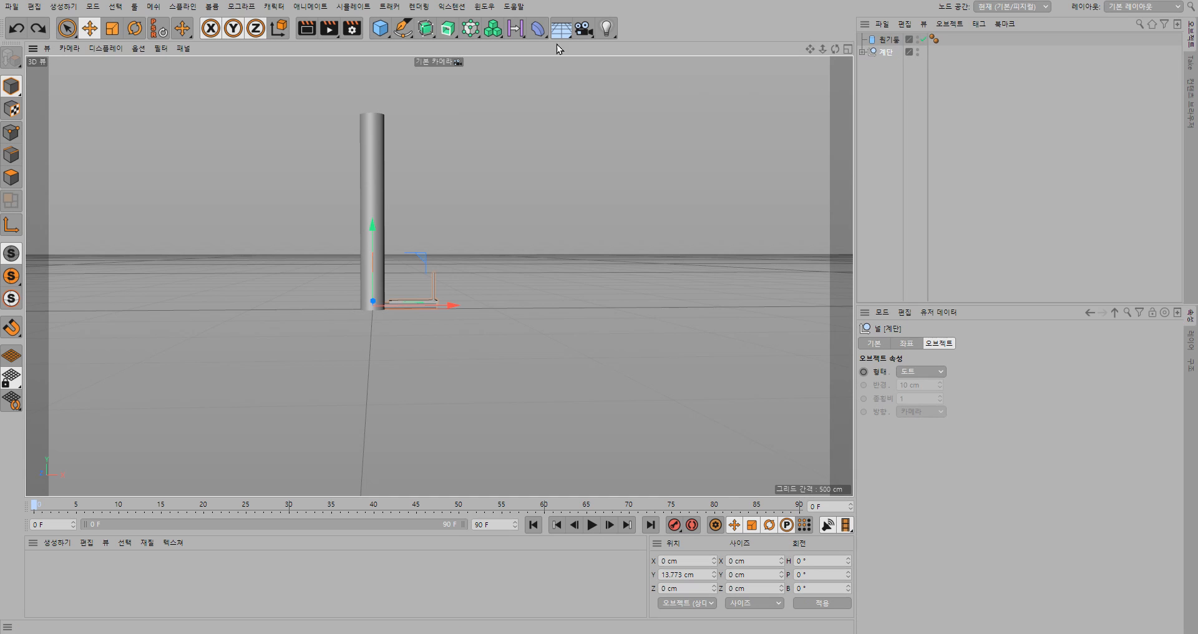
Step: Add a MoGraph Cloner as parent of the 계단 group and set its mode to linear (직선)
{"action": "left_click", "coordinate": [472, 30]}
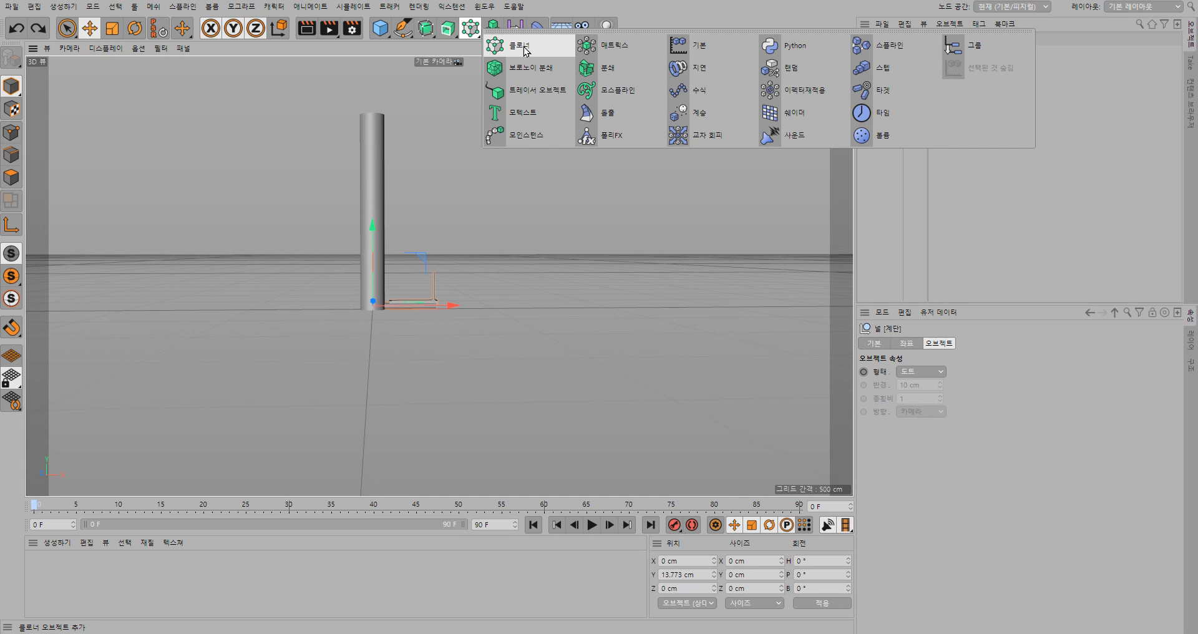
{"action": "left_click", "coordinate": [524, 48]}
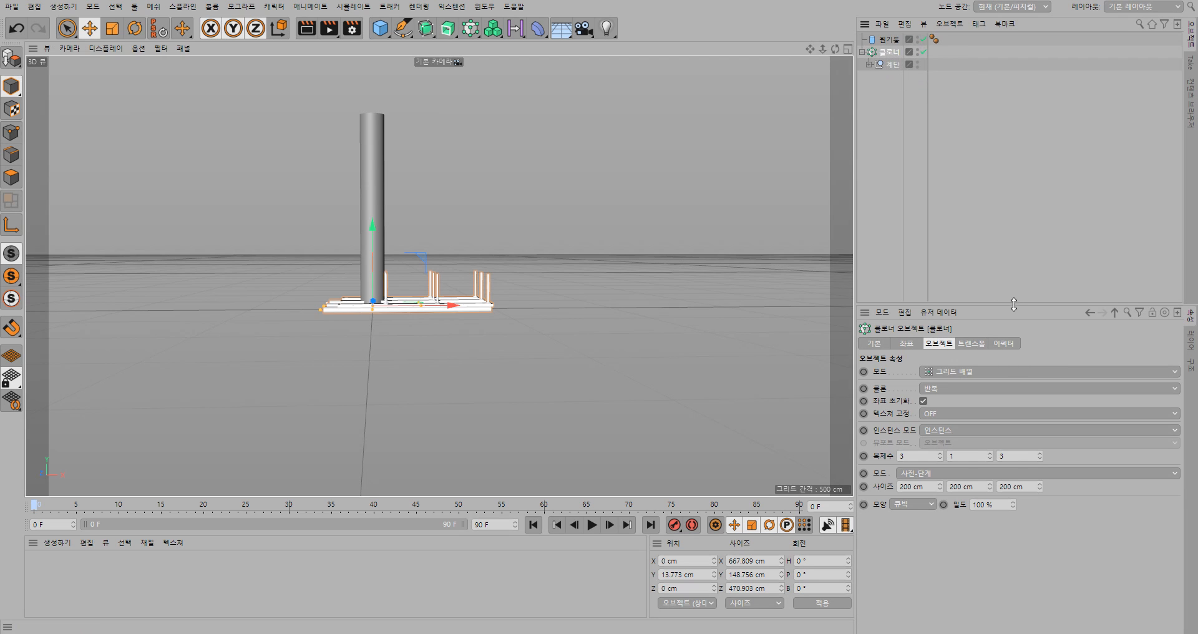
{"action": "left_click", "coordinate": [982, 372]}
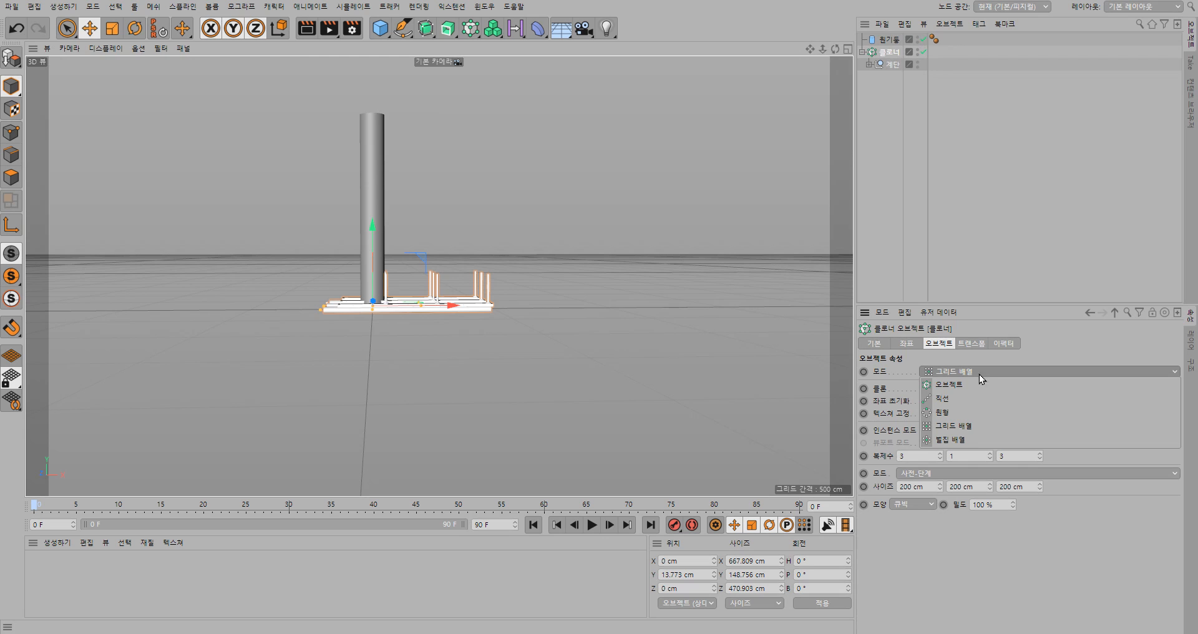
{"action": "left_click", "coordinate": [972, 399]}
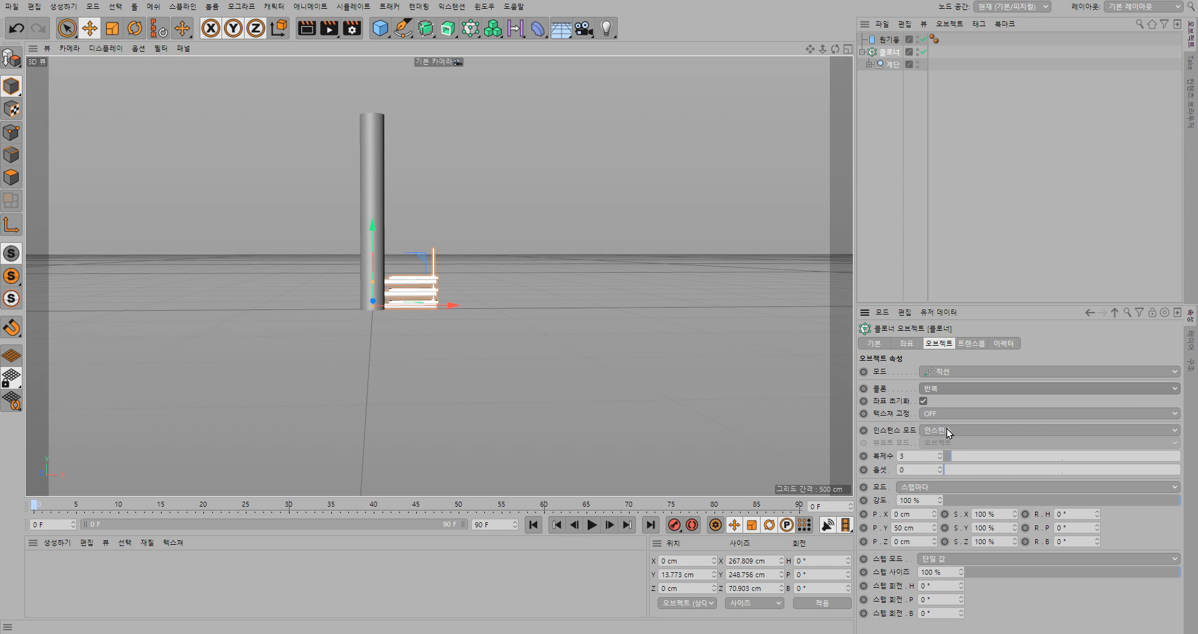
Step: Try the random (랜덤) clone order on the cloner, restore repeat (반복), and keep the instance mode at 인스턴스
{"action": "left_click", "coordinate": [951, 432]}
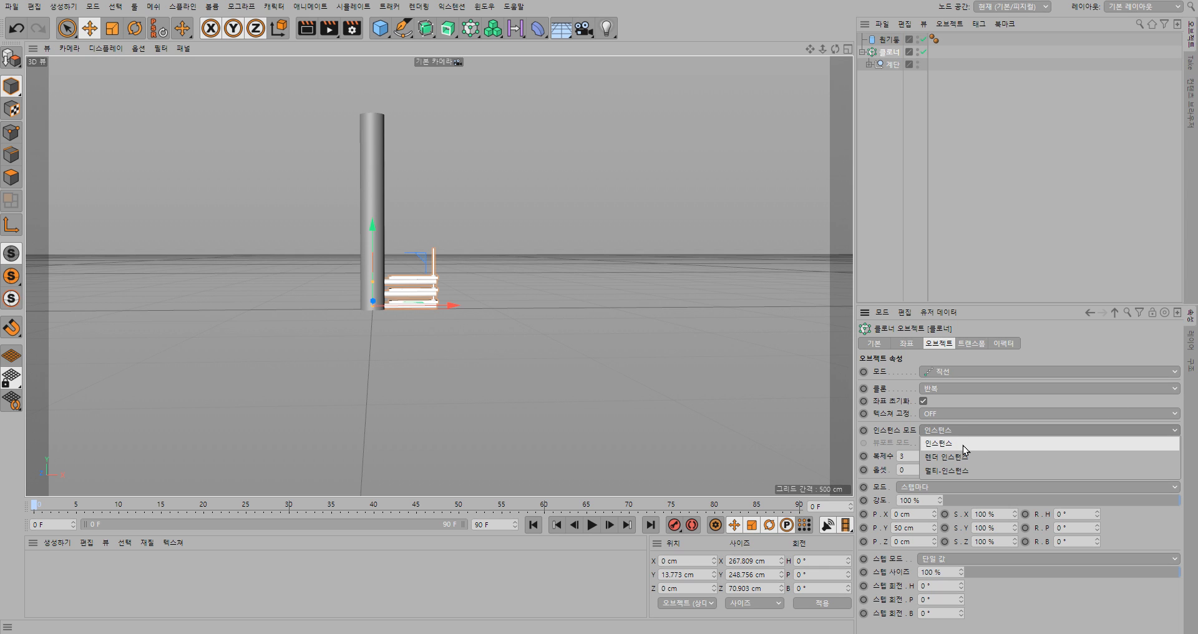
{"action": "left_click", "coordinate": [963, 445]}
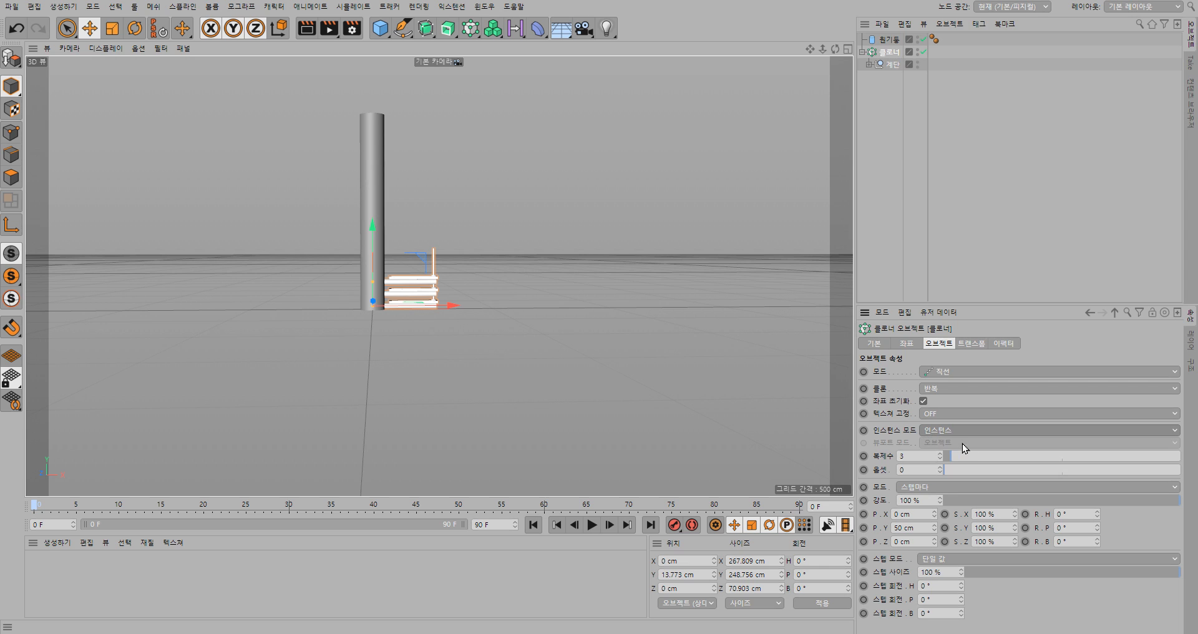
{"action": "left_click", "coordinate": [1176, 389]}
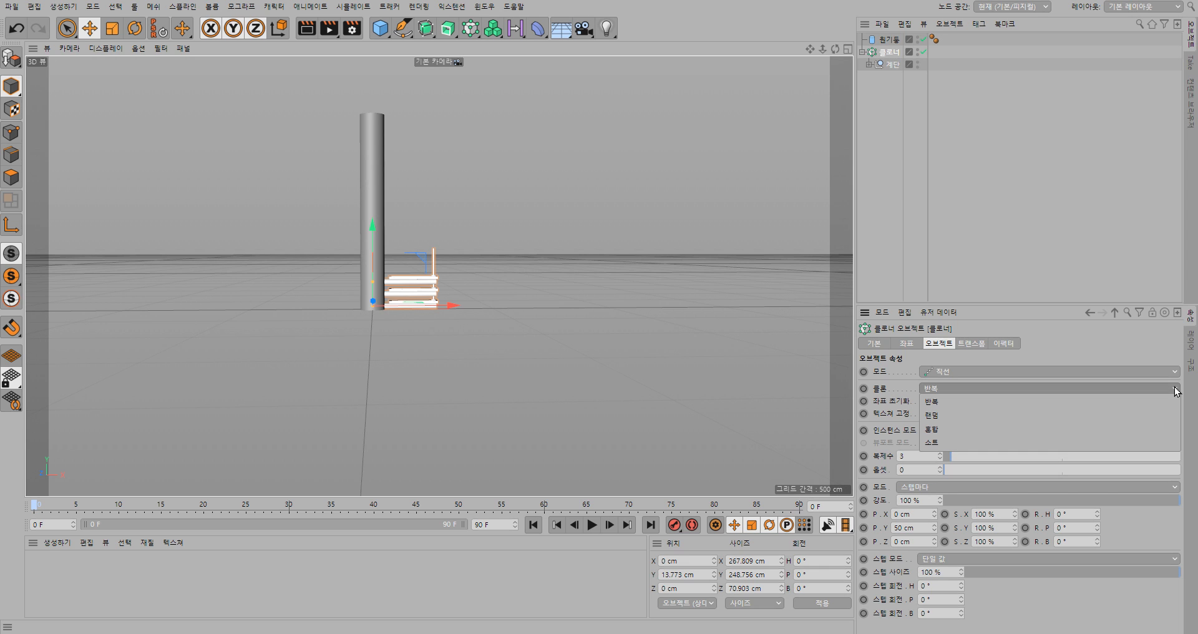
{"action": "left_click", "coordinate": [980, 417]}
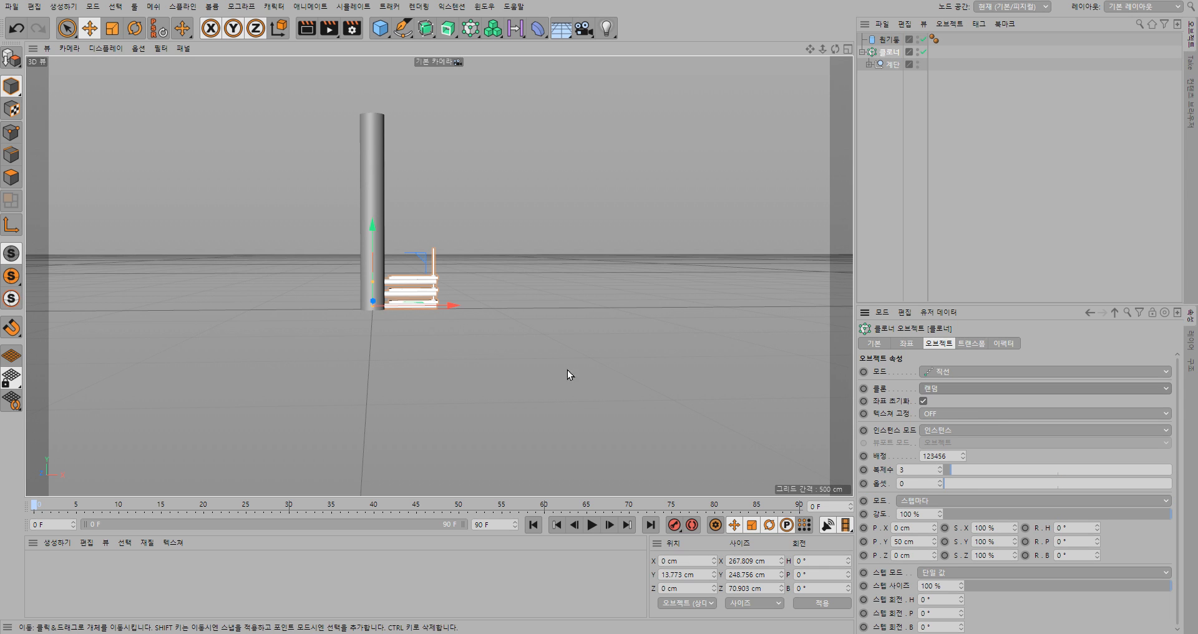
{"action": "left_click", "coordinate": [1170, 388]}
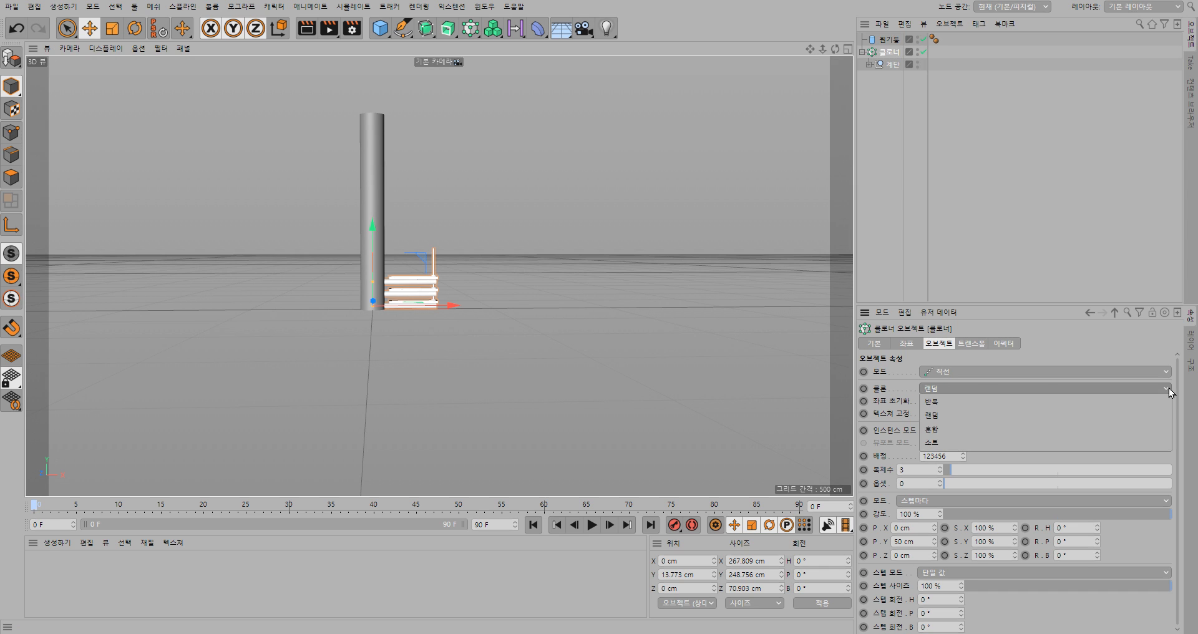
{"action": "left_click", "coordinate": [1118, 400]}
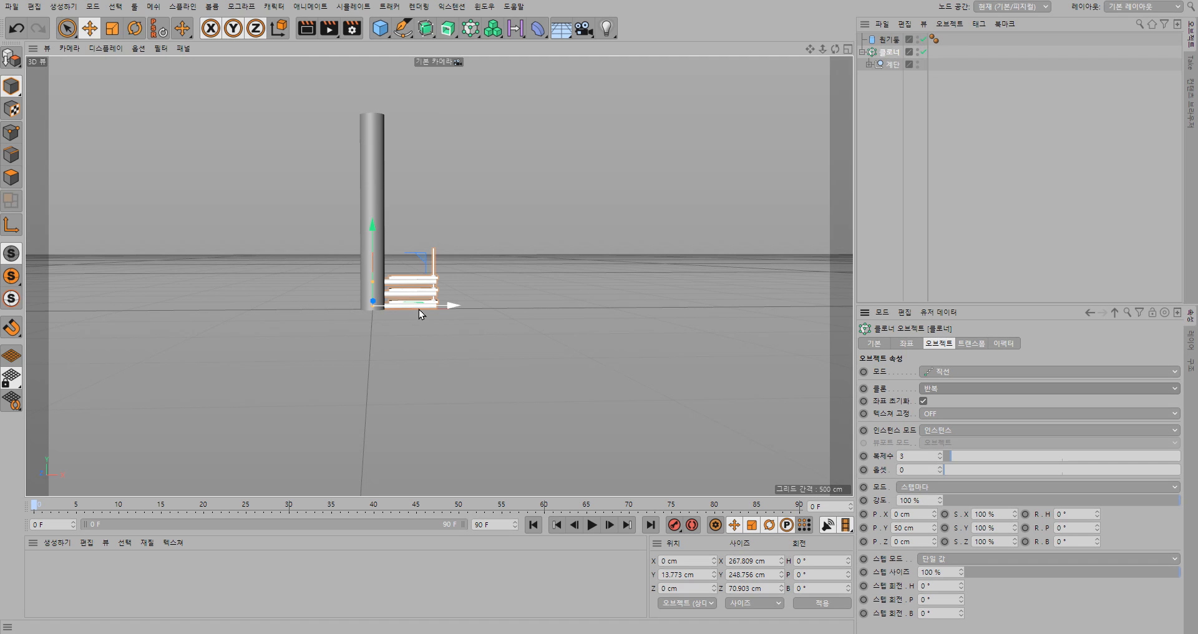
{"action": "left_click", "coordinate": [1177, 432]}
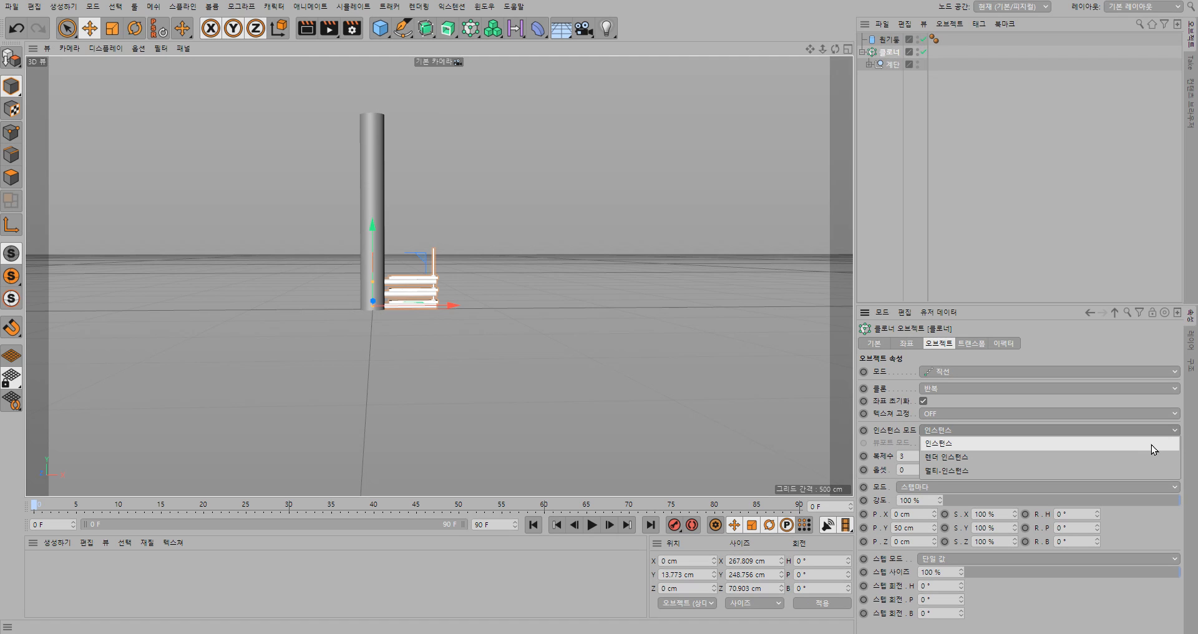
{"action": "left_click", "coordinate": [1189, 430]}
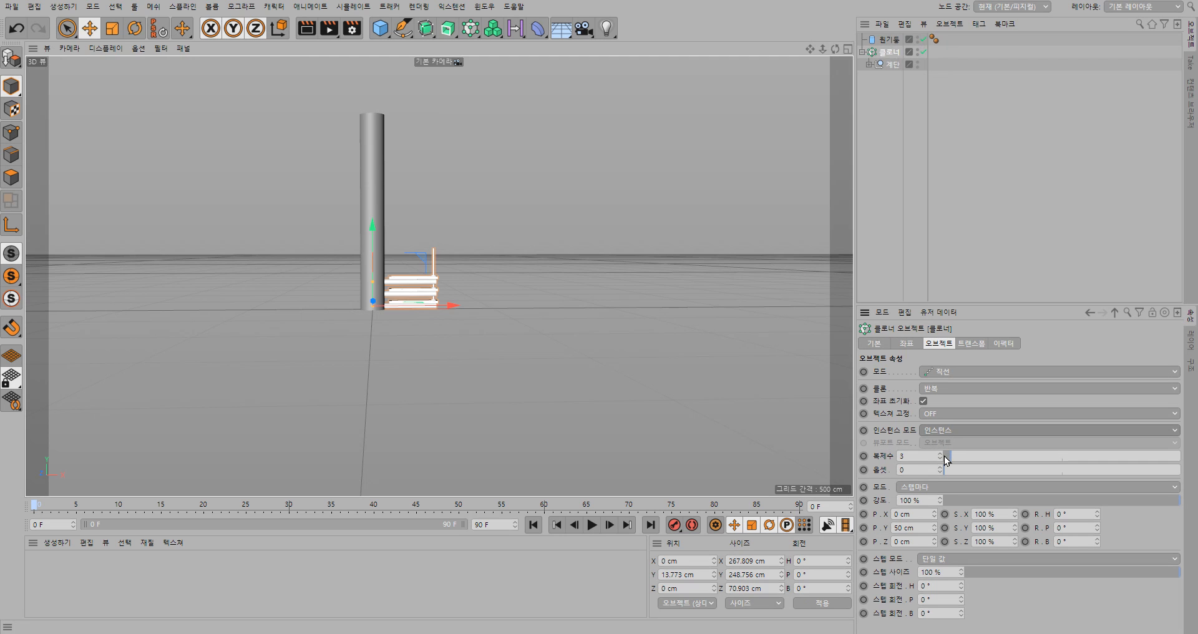
Step: Set the cloner's count to 30 and its vertical step P.Y to 30 cm
{"action": "left_click_drag", "start_coordinate": [949, 457], "coordinate": [995, 467]}
{"action": "left_click", "coordinate": [922, 456]}
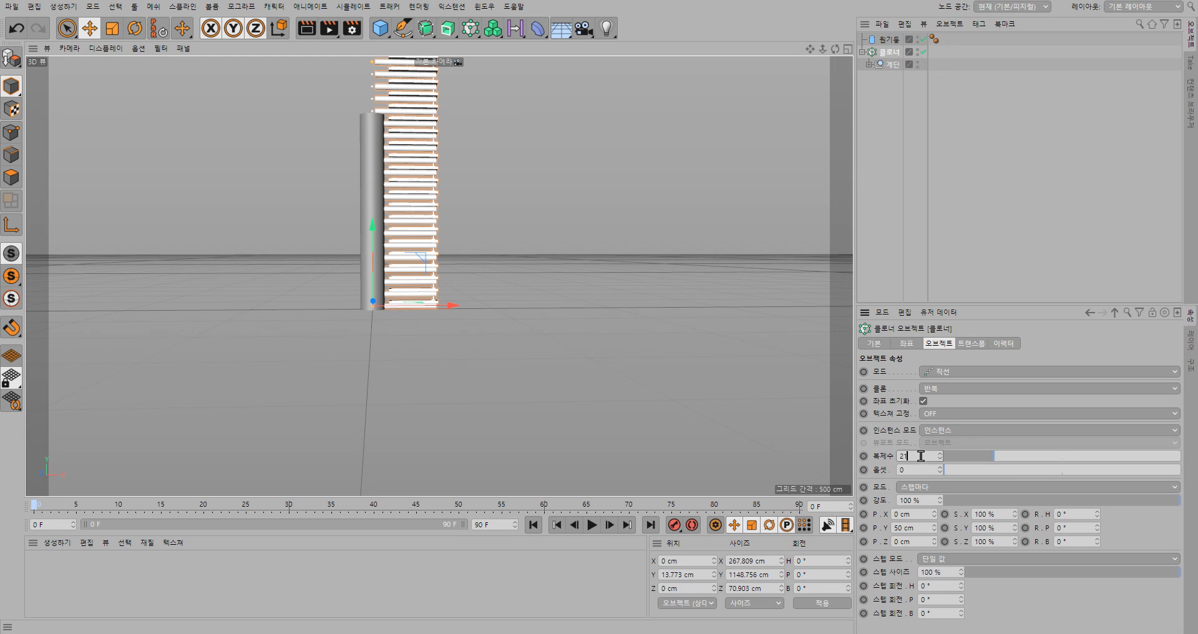
{"action": "key", "text": "BackSpace"}
{"action": "key", "text": "BackSpace"}
{"action": "type", "text": "30"}
{"action": "key", "text": "Return"}
{"action": "left_click", "coordinate": [912, 531]}
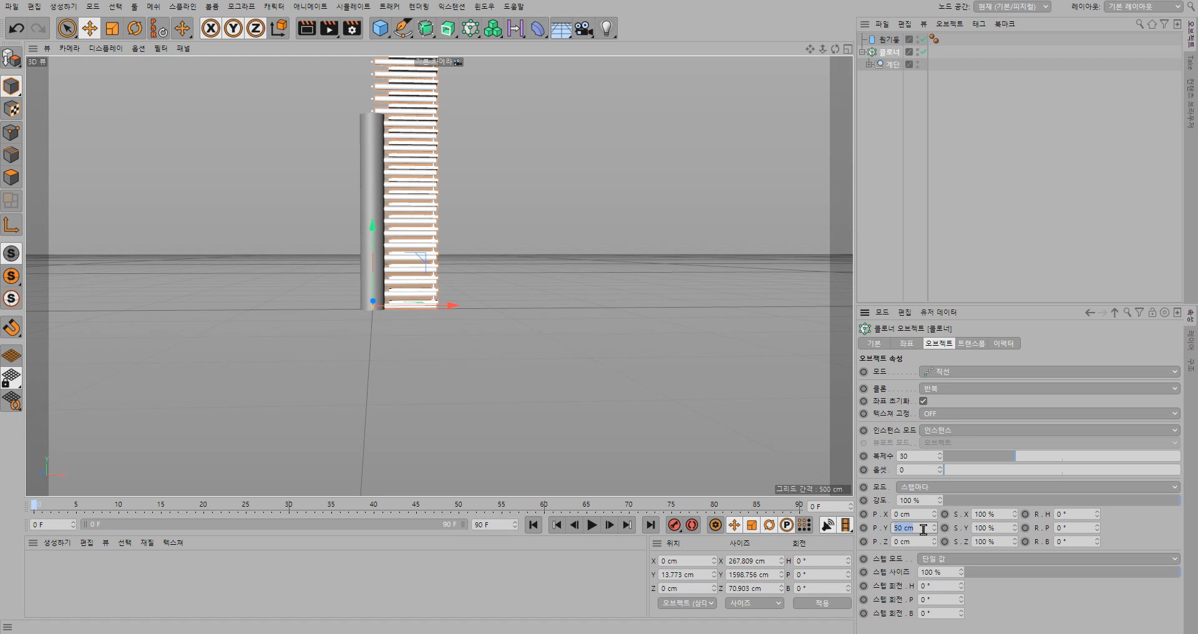
{"action": "type", "text": "30"}
{"action": "key", "text": "Return"}
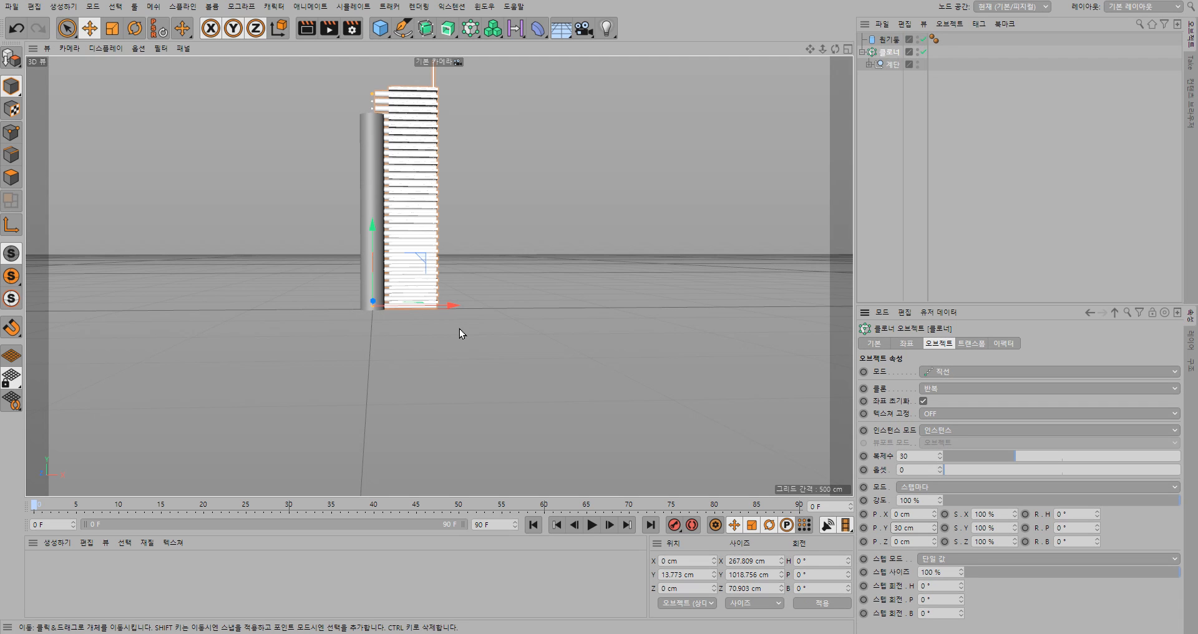
Step: Increase the cloner's vertical step P.Y to 35 cm, checking the gap between the stacked steps from their outer end
{"action": "scroll", "coordinate": [442, 327], "scroll_direction": "up", "scroll_amount": 10}
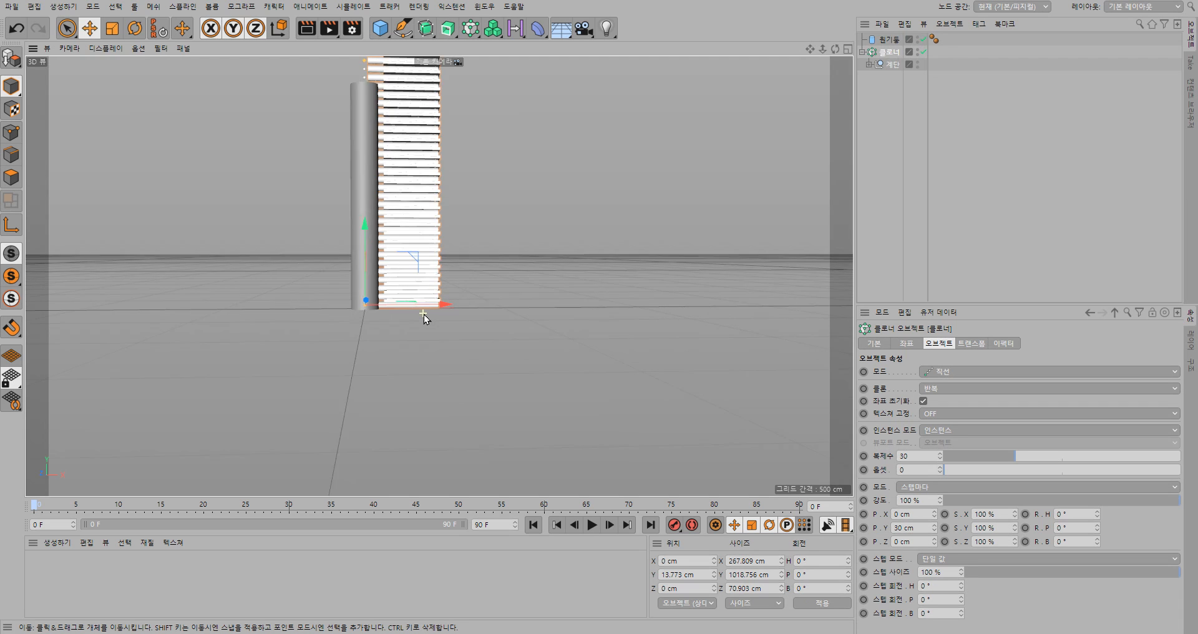
{"action": "scroll", "coordinate": [417, 306], "scroll_direction": "up", "scroll_amount": 4}
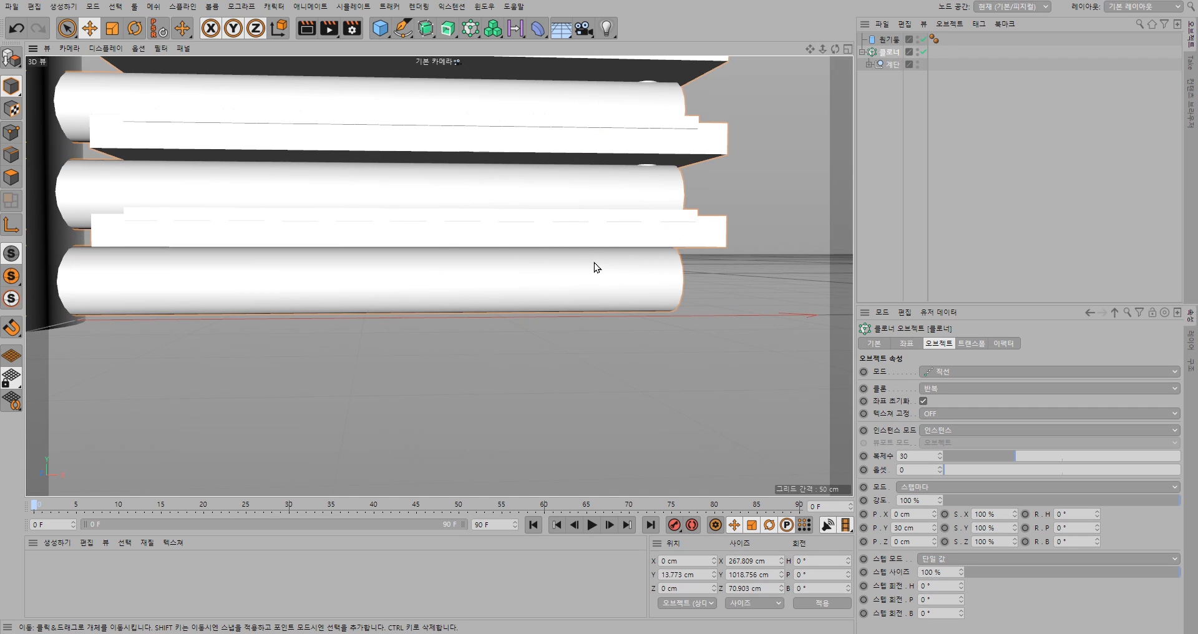
{"action": "left_click_drag", "start_coordinate": [619, 253], "coordinate": [361, 275], "text": "alt"}
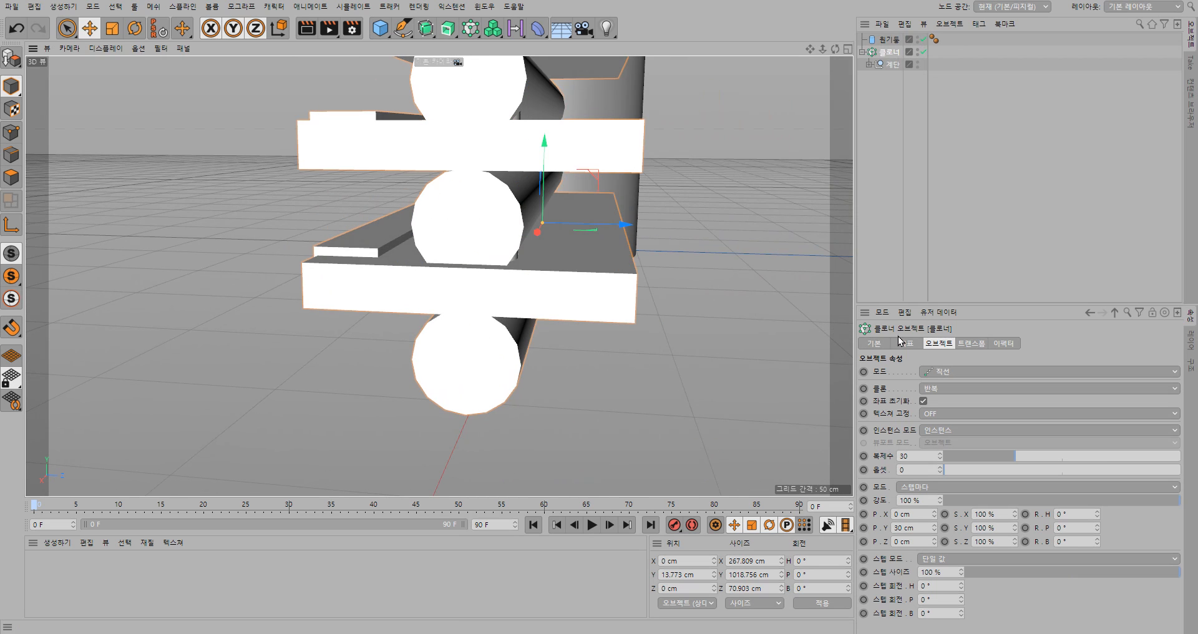
{"action": "left_click", "coordinate": [935, 525]}
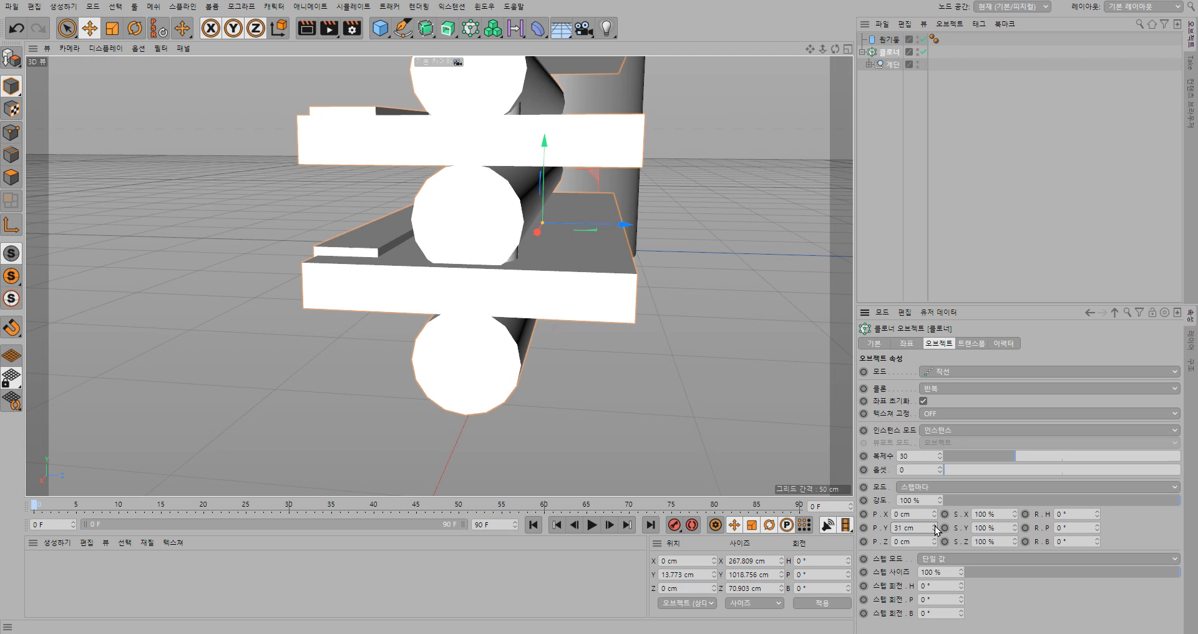
{"action": "left_click", "coordinate": [935, 525]}
{"action": "left_click", "coordinate": [935, 525]}
{"action": "left_click", "coordinate": [935, 525]}
{"action": "left_click", "coordinate": [935, 525]}
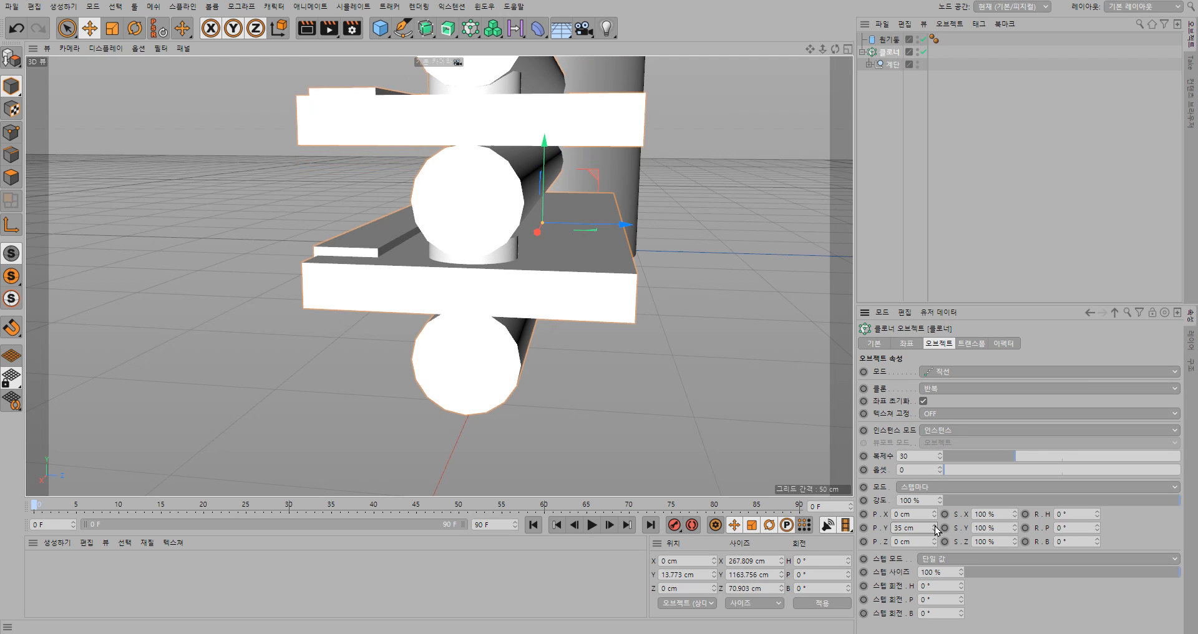
Step: Reduce the cloner's count to 20 so the stacked steps suit the column's height
{"action": "mouse_move", "coordinate": [632, 444]}
{"action": "left_mouse_down", "text": "alt"}
{"action": "mouse_move", "coordinate": [670, 405]}
{"action": "mouse_move", "coordinate": [750, 398]}
{"action": "mouse_move", "coordinate": [570, 390]}
{"action": "mouse_move", "coordinate": [657, 394]}
{"action": "left_mouse_up", "text": "alt"}
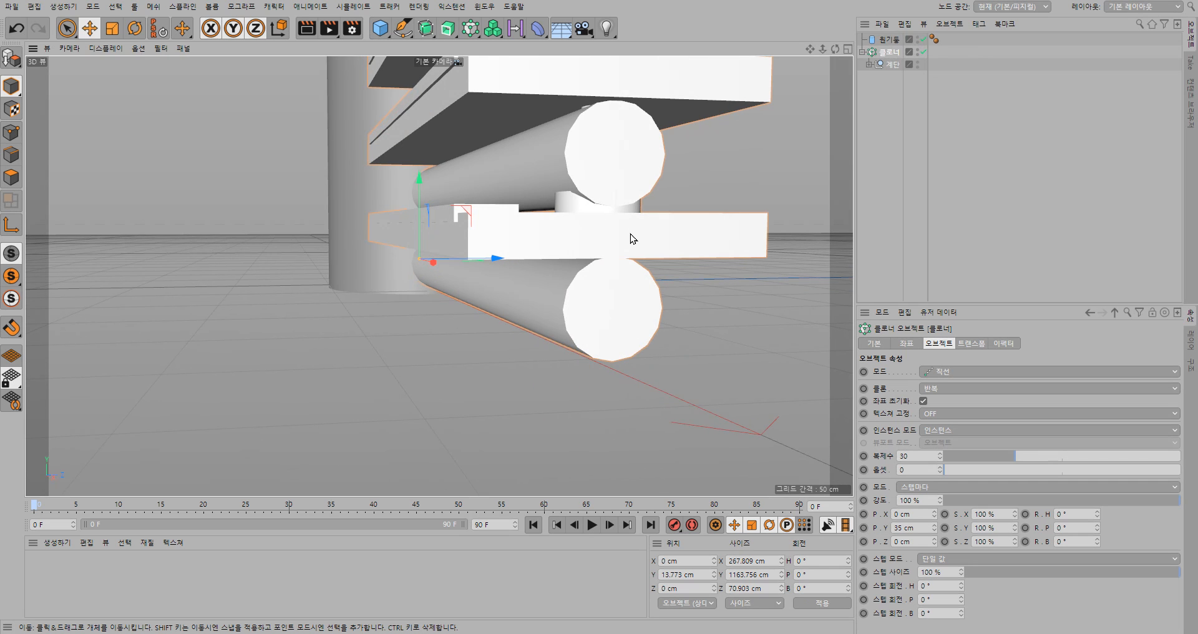
{"action": "scroll", "coordinate": [632, 238], "scroll_direction": "down", "scroll_amount": 10}
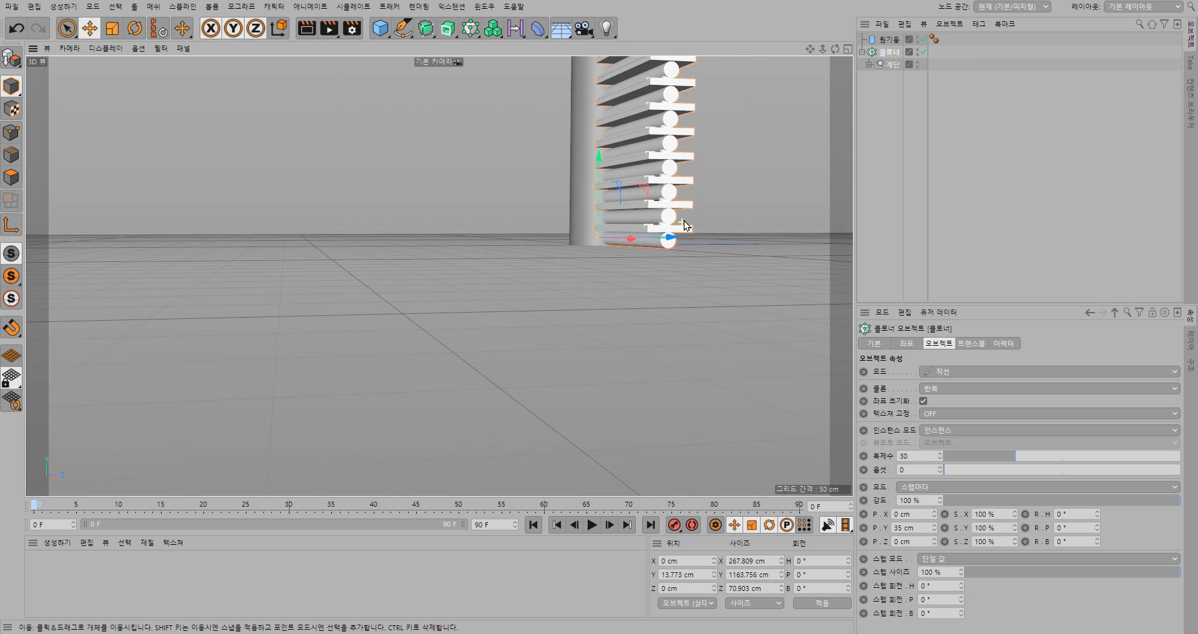
{"action": "scroll", "coordinate": [687, 217], "scroll_direction": "down", "scroll_amount": 2}
{"action": "mouse_move", "coordinate": [700, 166]}
{"action": "left_mouse_down", "text": "alt"}
{"action": "mouse_move", "coordinate": [578, 282]}
{"action": "mouse_move", "coordinate": [597, 283]}
{"action": "left_mouse_up", "text": "alt"}
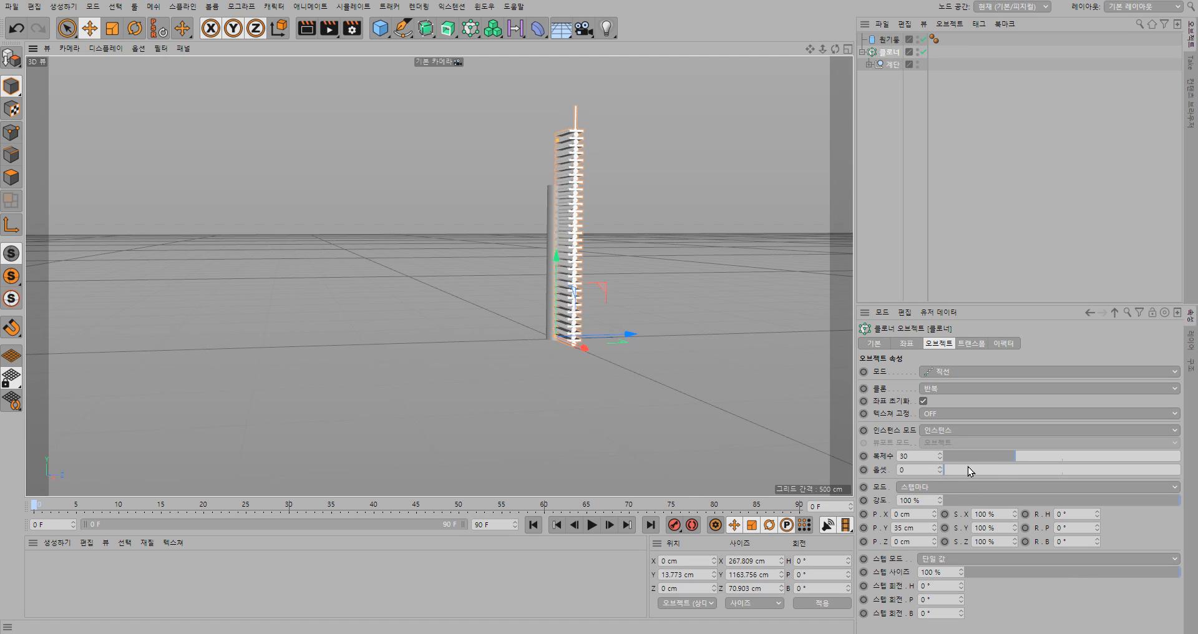
{"action": "left_click", "coordinate": [1013, 462]}
{"action": "left_click_drag", "start_coordinate": [1013, 462], "coordinate": [995, 463]}
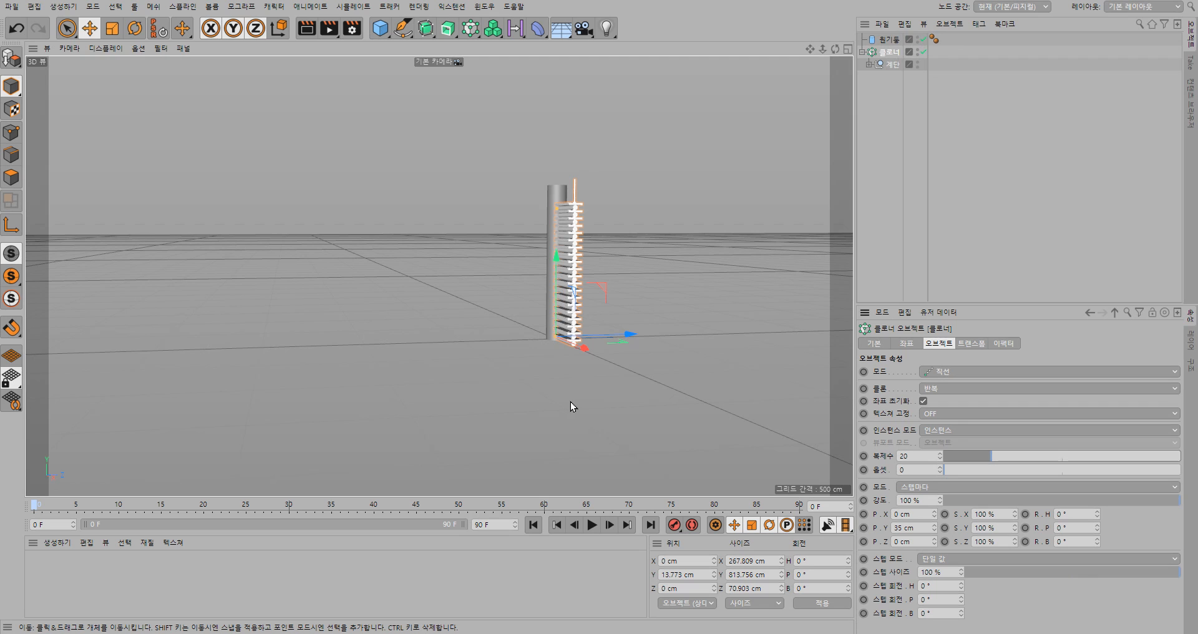
Step: Set the cloner's vertical step P.Y to 20 cm and its count to 35
{"action": "left_click_drag", "start_coordinate": [570, 402], "coordinate": [643, 403], "text": "alt"}
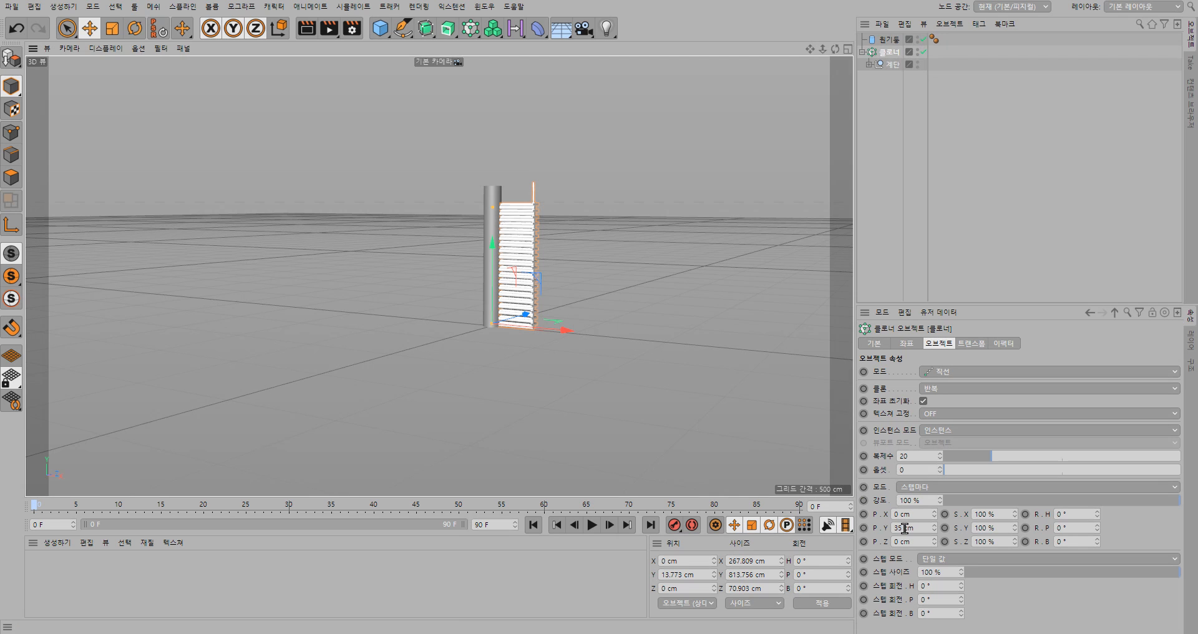
{"action": "left_click_drag", "start_coordinate": [906, 528], "coordinate": [885, 529]}
{"action": "type", "text": "20"}
{"action": "key", "text": "Return"}
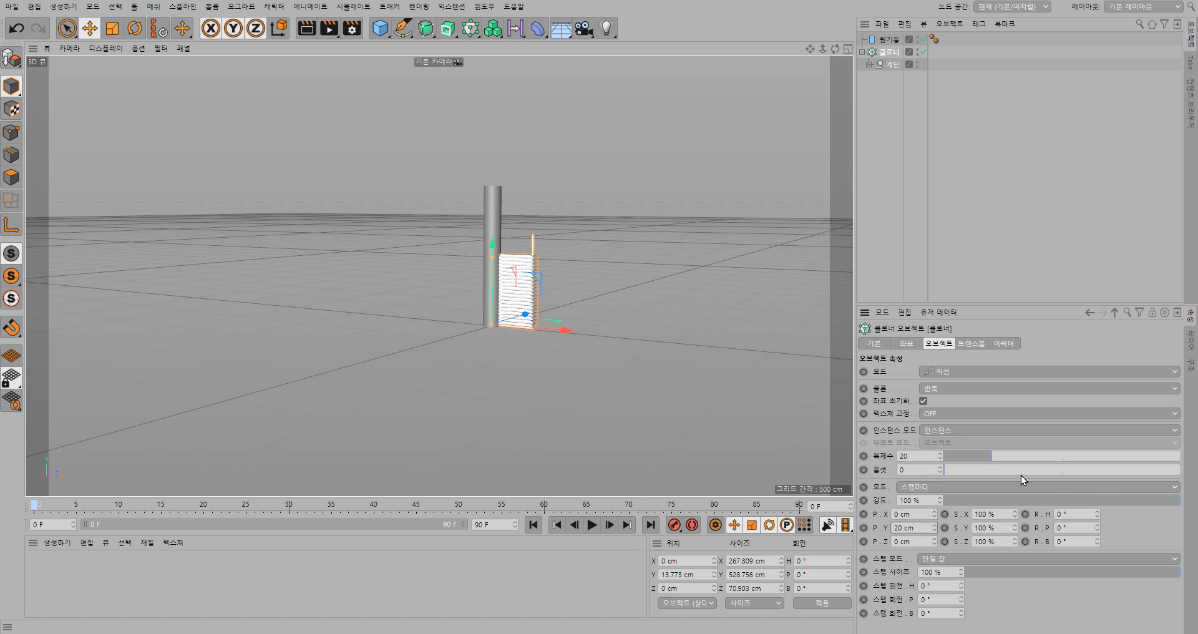
{"action": "left_click_drag", "start_coordinate": [993, 458], "coordinate": [1029, 459]}
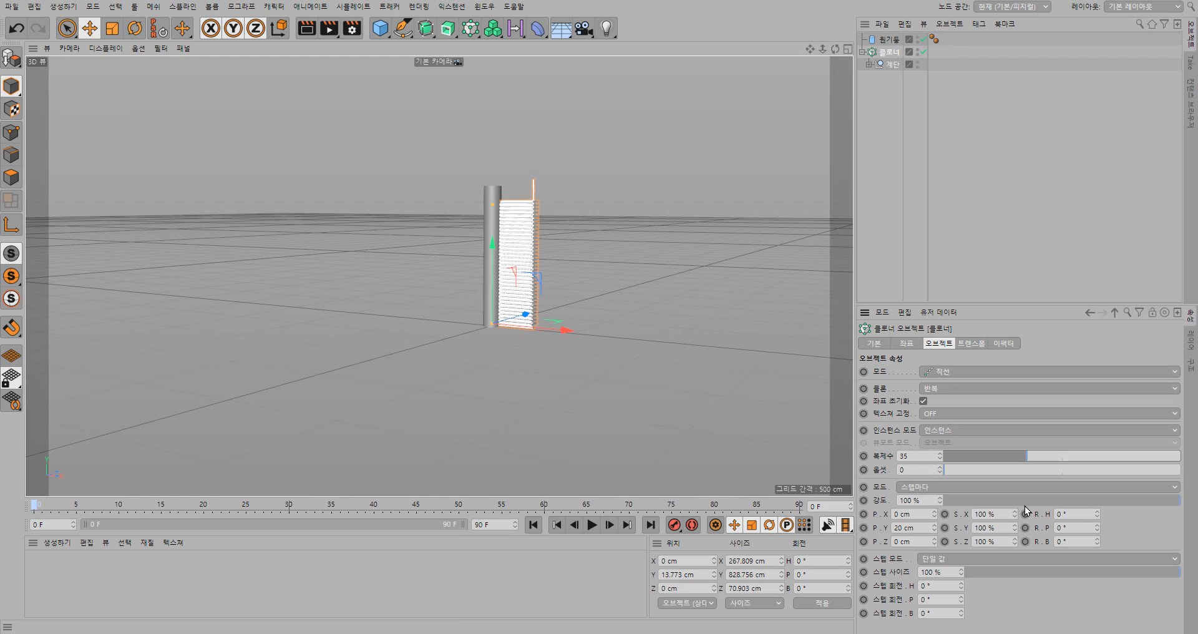
Step: Try a heading rotation R.H of 15° between the cloned steps and reset it to 0°
{"action": "left_click_drag", "start_coordinate": [1097, 527], "coordinate": [1097, 506]}
{"action": "key", "text": "ctrl+z"}
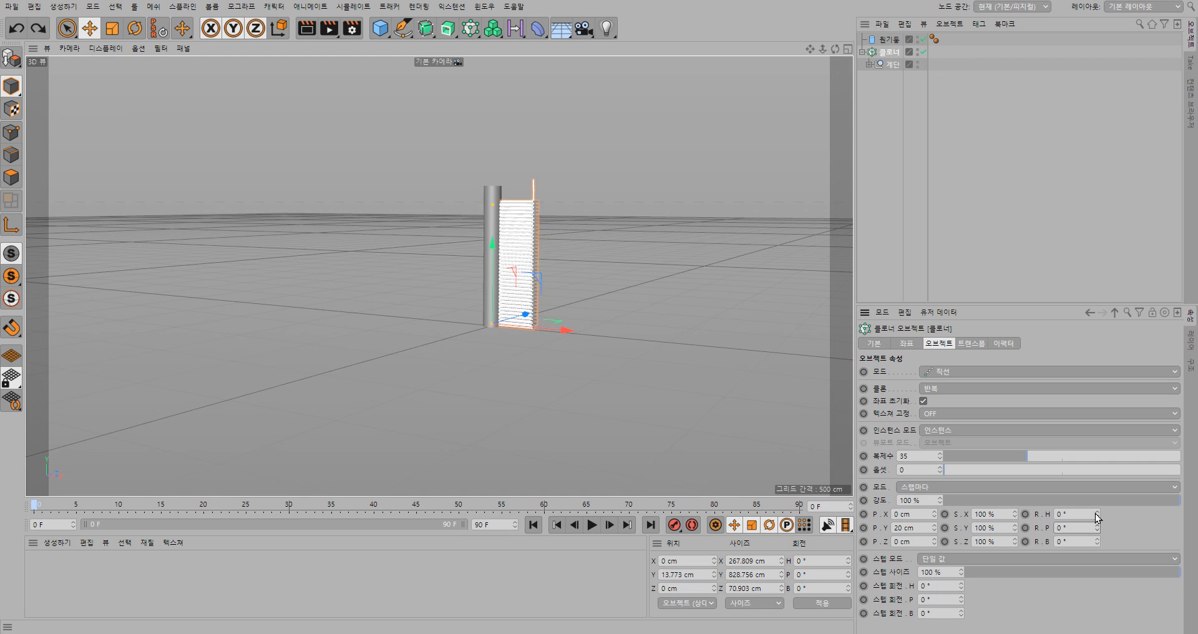
{"action": "left_click", "coordinate": [1099, 514]}
{"action": "mouse_move", "coordinate": [1098, 515]}
{"action": "left_mouse_down"}
{"action": "mouse_move", "coordinate": [1098, 502]}
{"action": "mouse_move", "coordinate": [1098, 518]}
{"action": "left_mouse_up"}
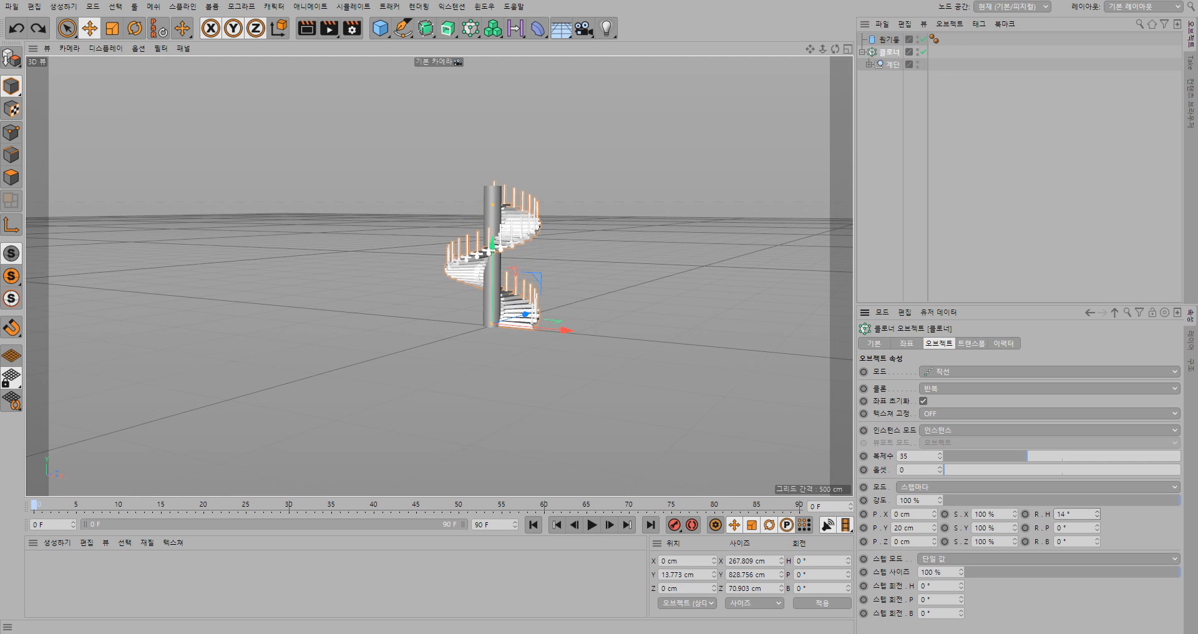
{"action": "left_click", "coordinate": [1098, 511]}
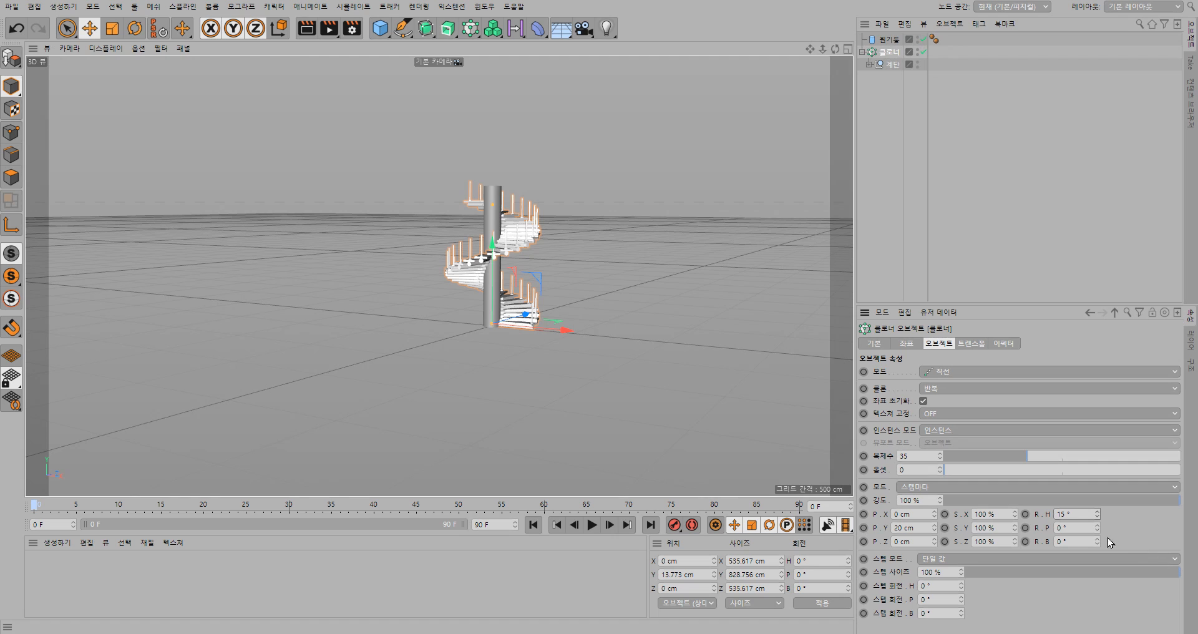
{"action": "left_click_drag", "start_coordinate": [1087, 515], "coordinate": [1045, 516]}
{"action": "type", "text": "0"}
{"action": "key", "text": "Return"}
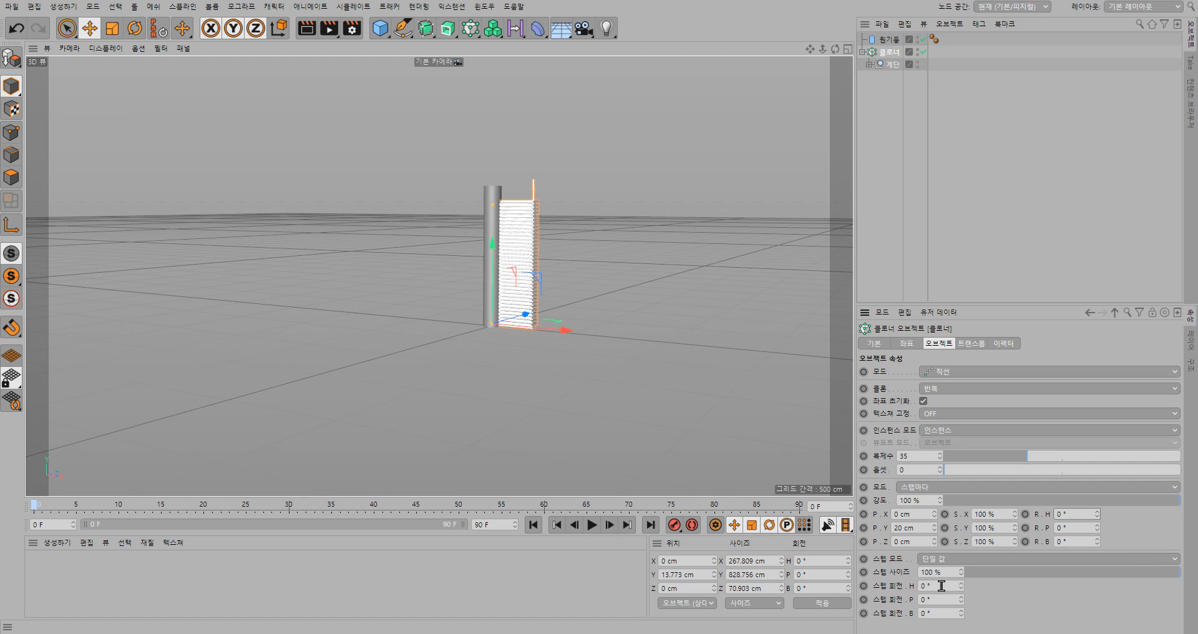
Step: Try a cloner step rotation (스텝 회전) H of 15° and reset it to 0°
{"action": "left_click_drag", "start_coordinate": [961, 584], "coordinate": [875, 586]}
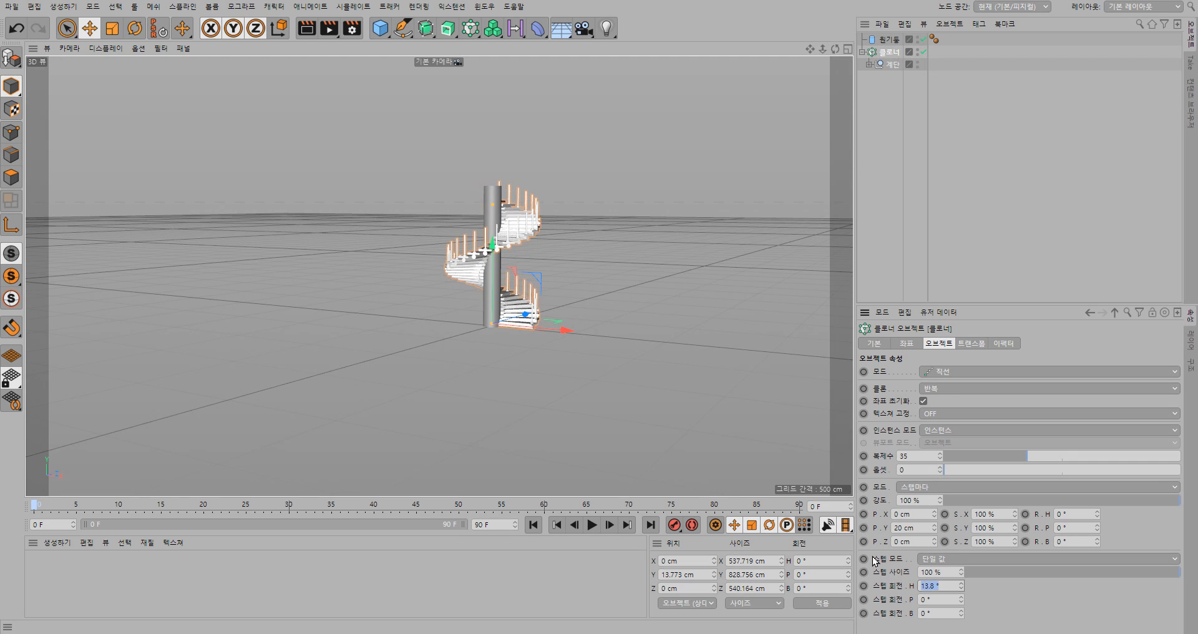
{"action": "type", "text": "15"}
{"action": "key", "text": "Return"}
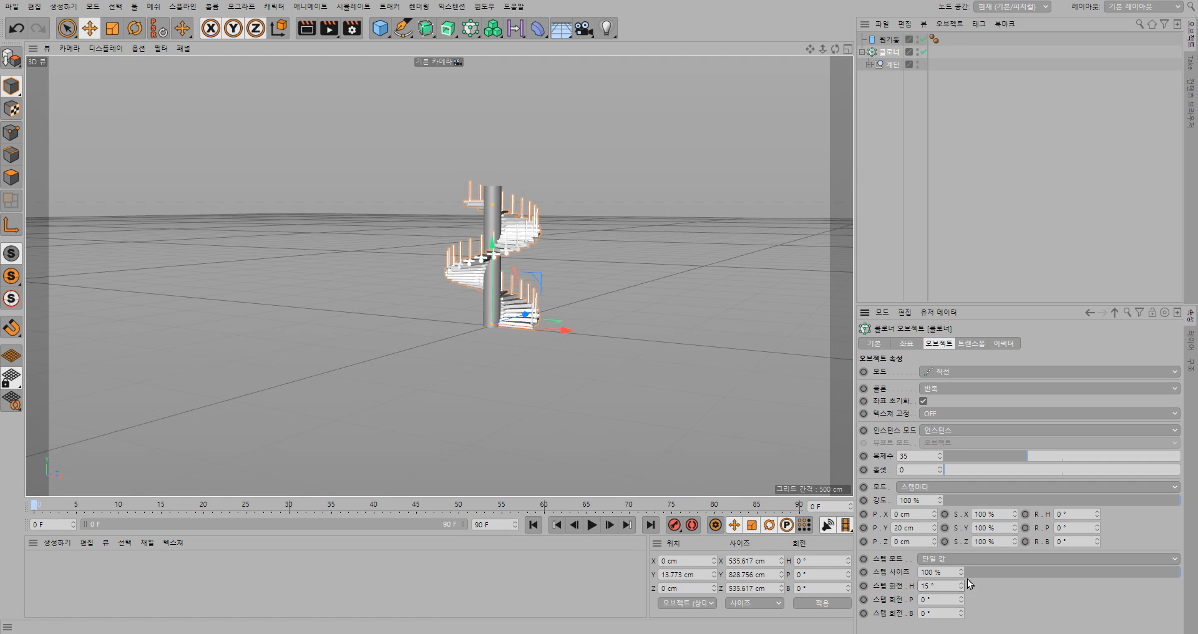
{"action": "left_click", "coordinate": [945, 586]}
{"action": "type", "text": "0"}
{"action": "key", "text": "Return"}
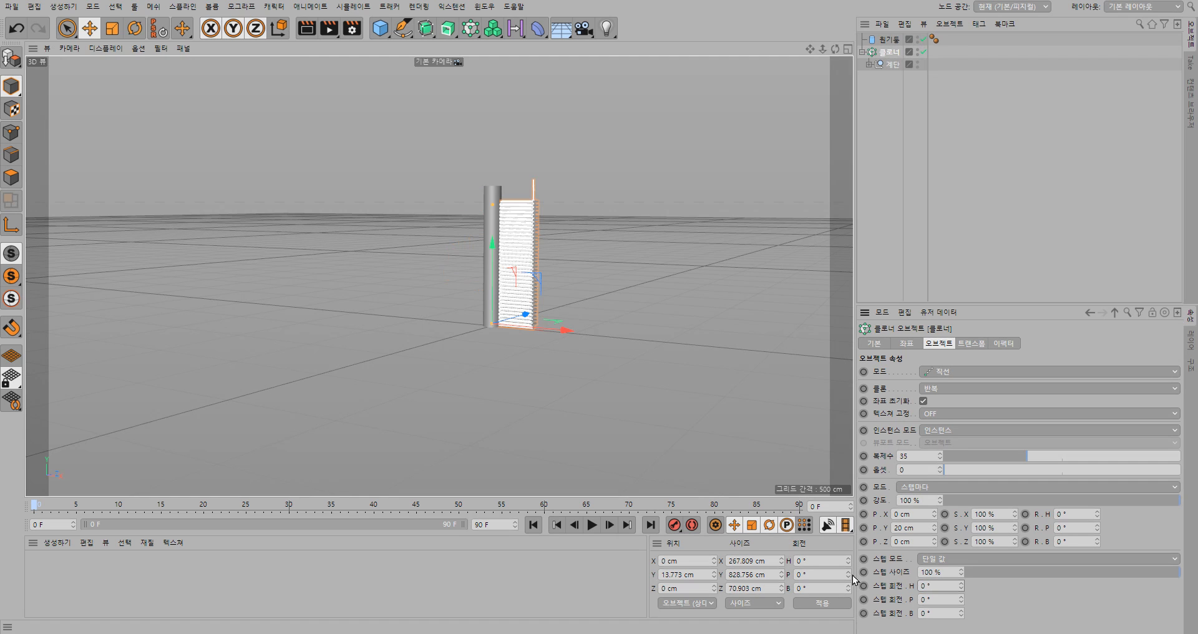
Step: Set the cloner's per-clone heading rotation R.H to 15° to wind the steps around the column
{"action": "left_click", "coordinate": [1074, 515]}
{"action": "type", "text": "15"}
{"action": "key", "text": "Return"}
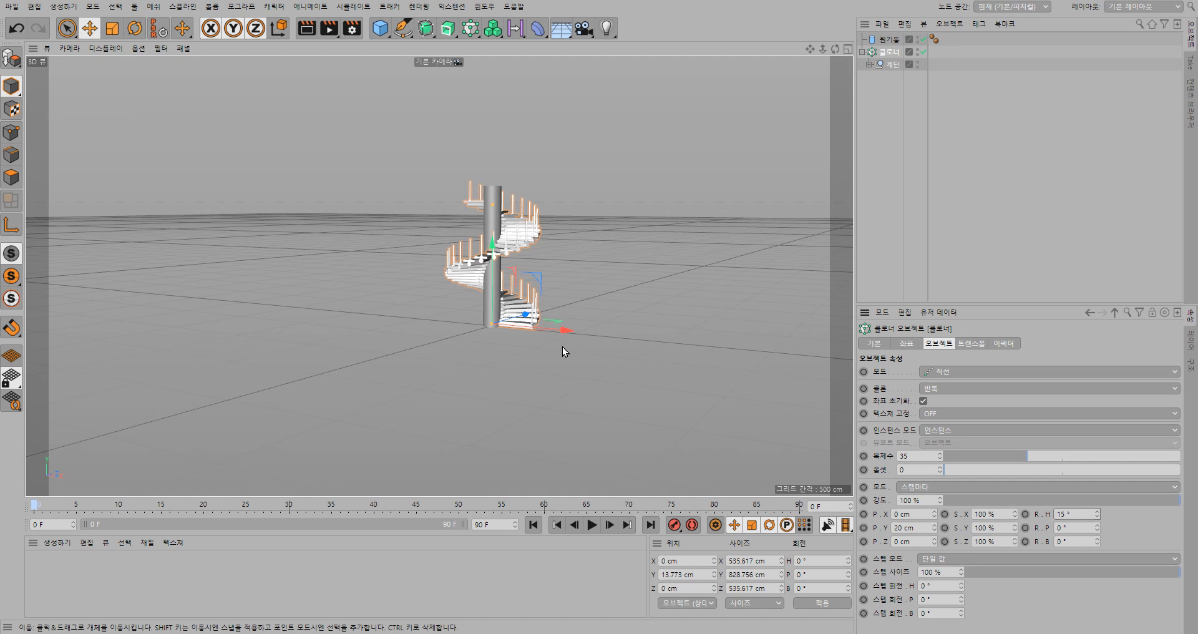
Step: Examine the underside of the spiral steps and where their support cylinders meet the column
{"action": "scroll", "coordinate": [500, 332], "scroll_direction": "up", "scroll_amount": 10}
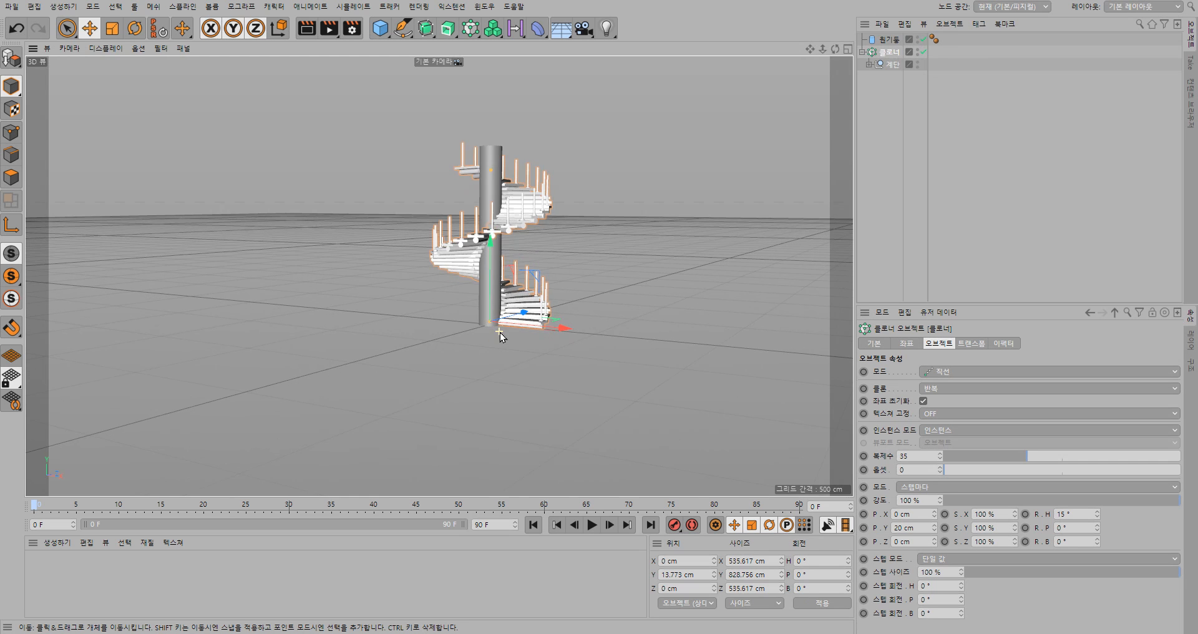
{"action": "scroll", "coordinate": [501, 330], "scroll_direction": "up", "scroll_amount": 10}
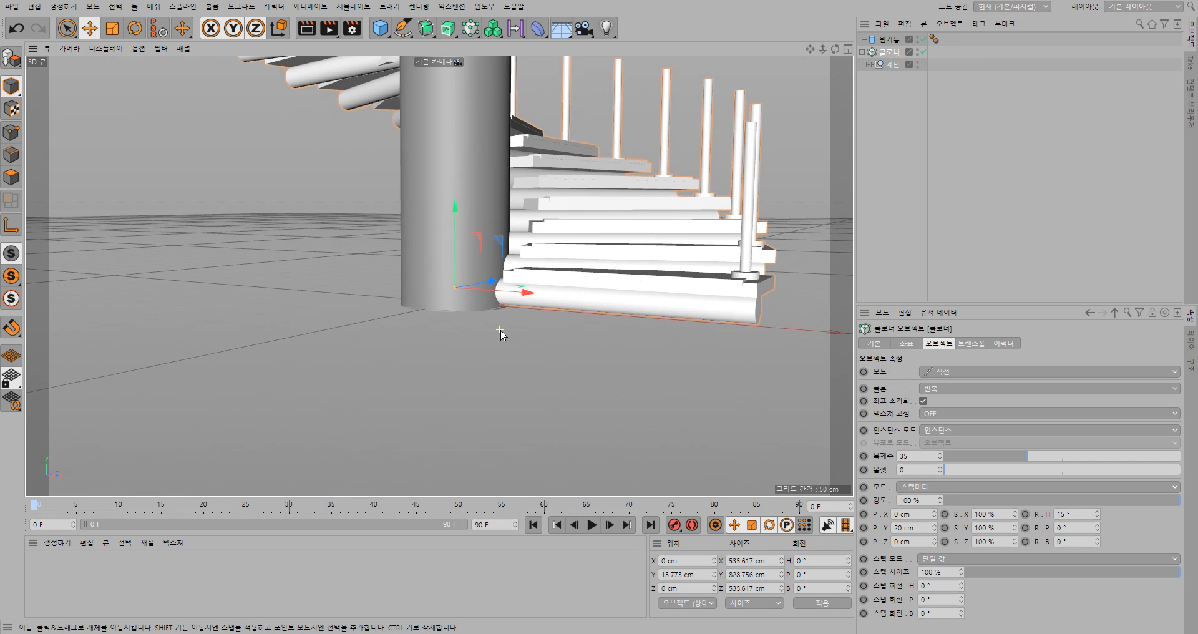
{"action": "mouse_move", "coordinate": [537, 301]}
{"action": "left_mouse_down", "text": "alt"}
{"action": "mouse_move", "coordinate": [532, 323]}
{"action": "mouse_move", "coordinate": [575, 329]}
{"action": "mouse_move", "coordinate": [500, 329]}
{"action": "mouse_move", "coordinate": [513, 306]}
{"action": "mouse_move", "coordinate": [537, 311]}
{"action": "left_mouse_up", "text": "alt"}
{"action": "left_click_drag", "start_coordinate": [439, 248], "coordinate": [449, 176], "text": "alt"}
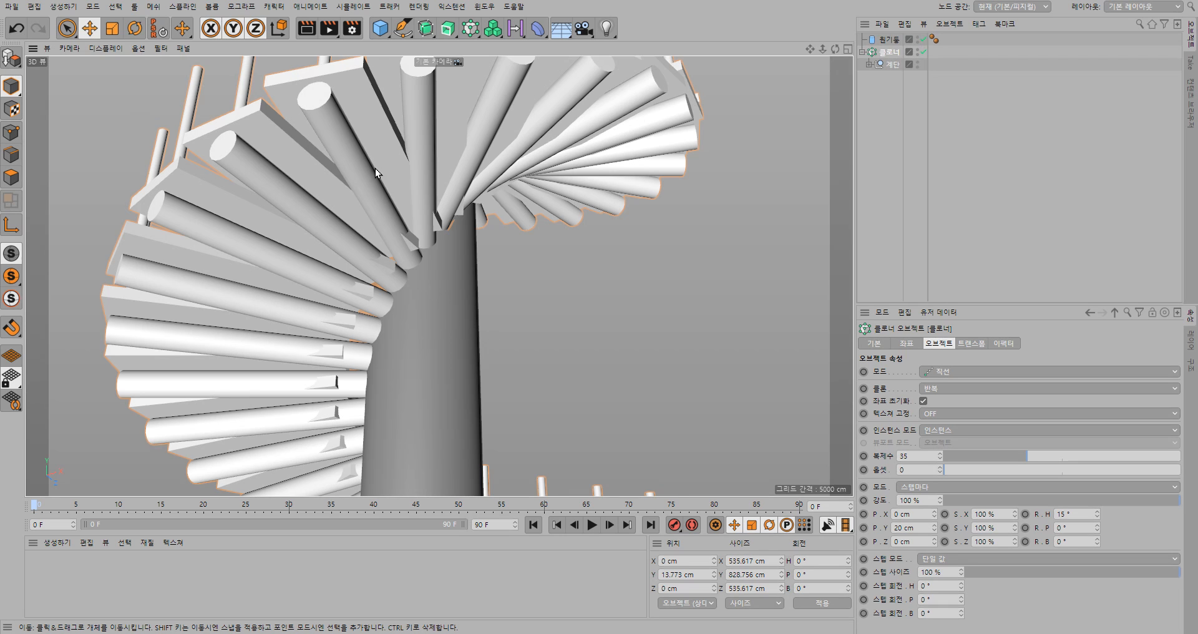
{"action": "left_click_drag", "start_coordinate": [407, 215], "coordinate": [410, 236], "text": "alt"}
{"action": "left_click_drag", "start_coordinate": [342, 209], "coordinate": [347, 215], "text": "alt"}
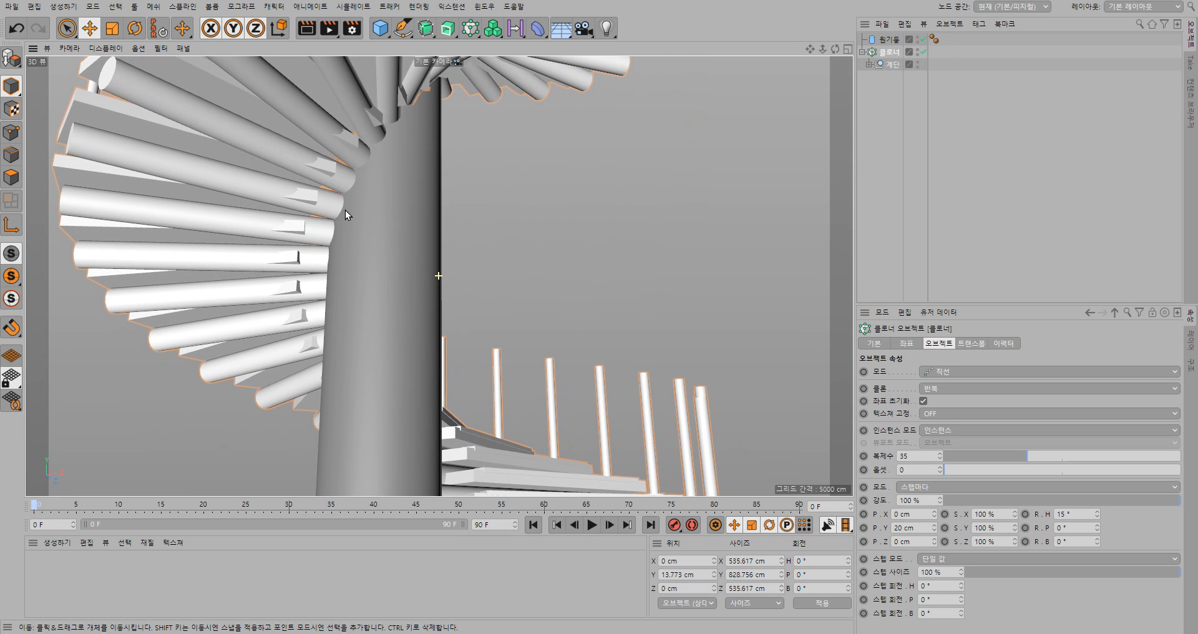
Step: Change the view's camera navigation mode and inspect the treads, railing posts and top of the column
{"action": "left_click", "coordinate": [69, 48]}
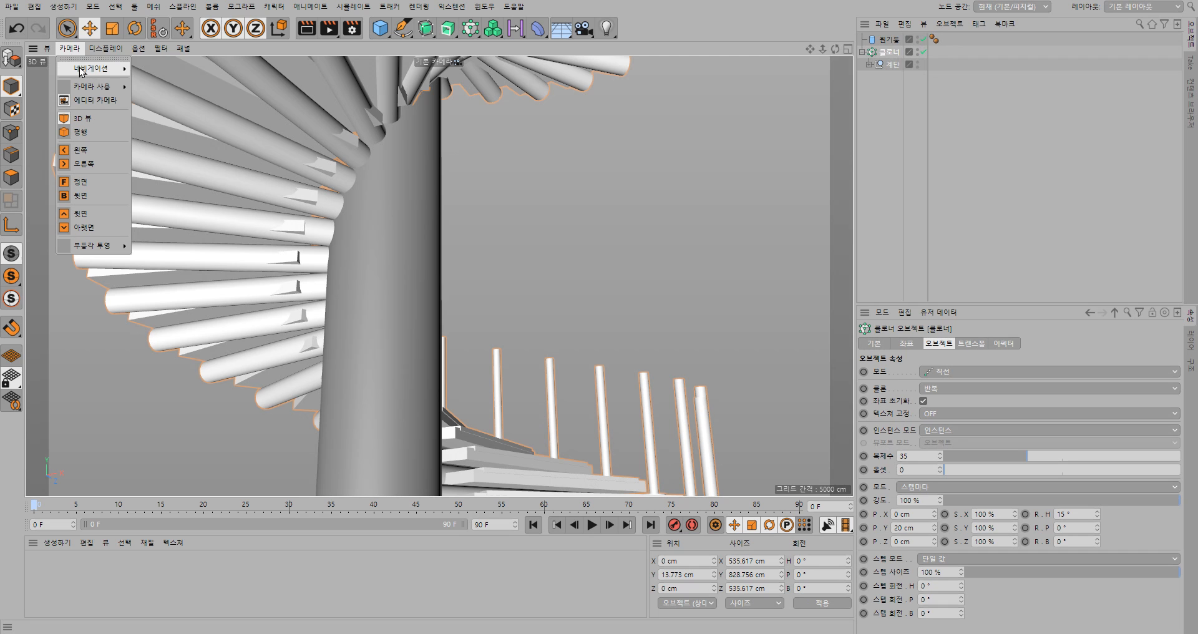
{"action": "mouse_move", "coordinate": [90, 68]}
{"action": "left_click", "coordinate": [141, 74]}
{"action": "left_click_drag", "start_coordinate": [290, 140], "coordinate": [400, 184], "text": "alt"}
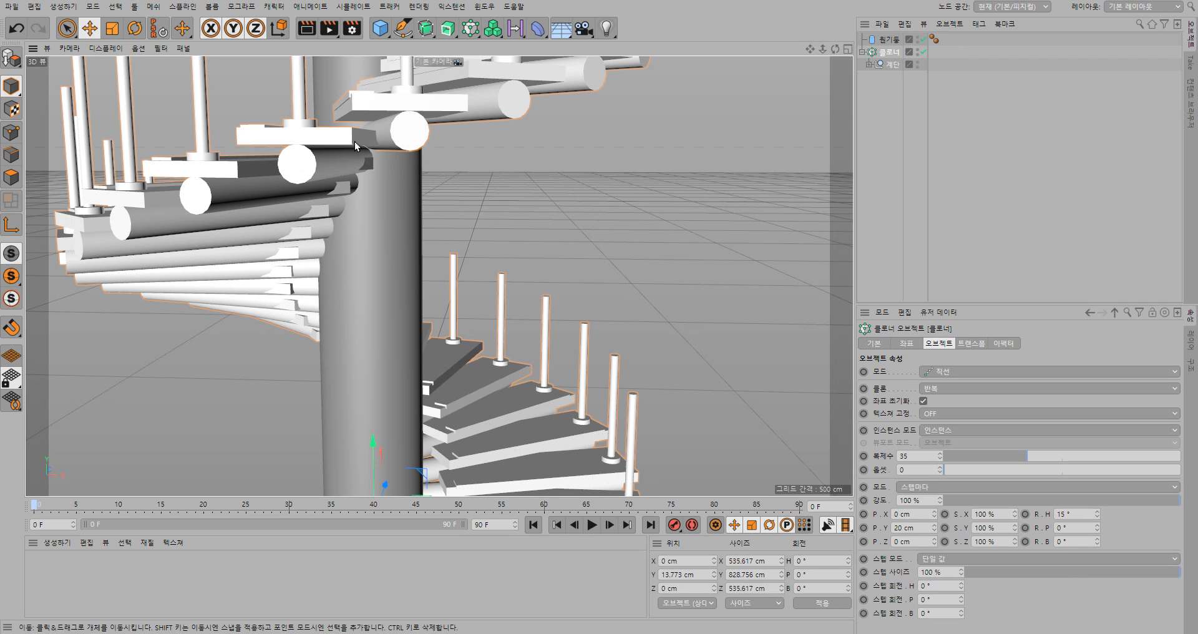
{"action": "left_click_drag", "start_coordinate": [378, 150], "coordinate": [490, 185], "text": "alt"}
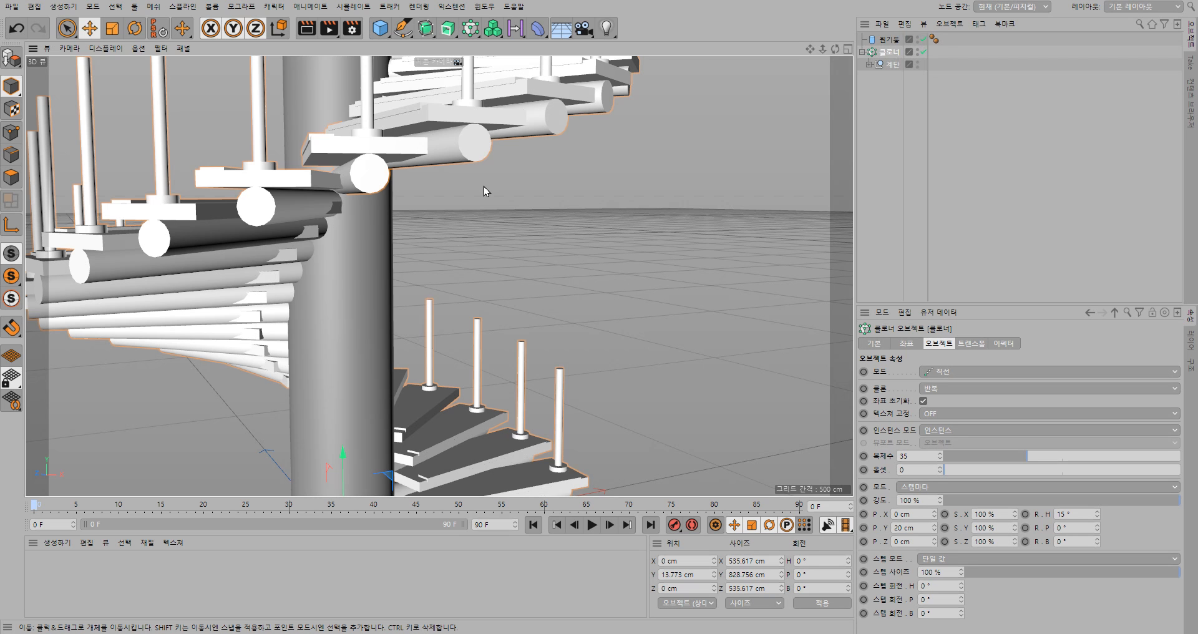
{"action": "left_click_drag", "start_coordinate": [473, 190], "coordinate": [379, 200], "text": "alt"}
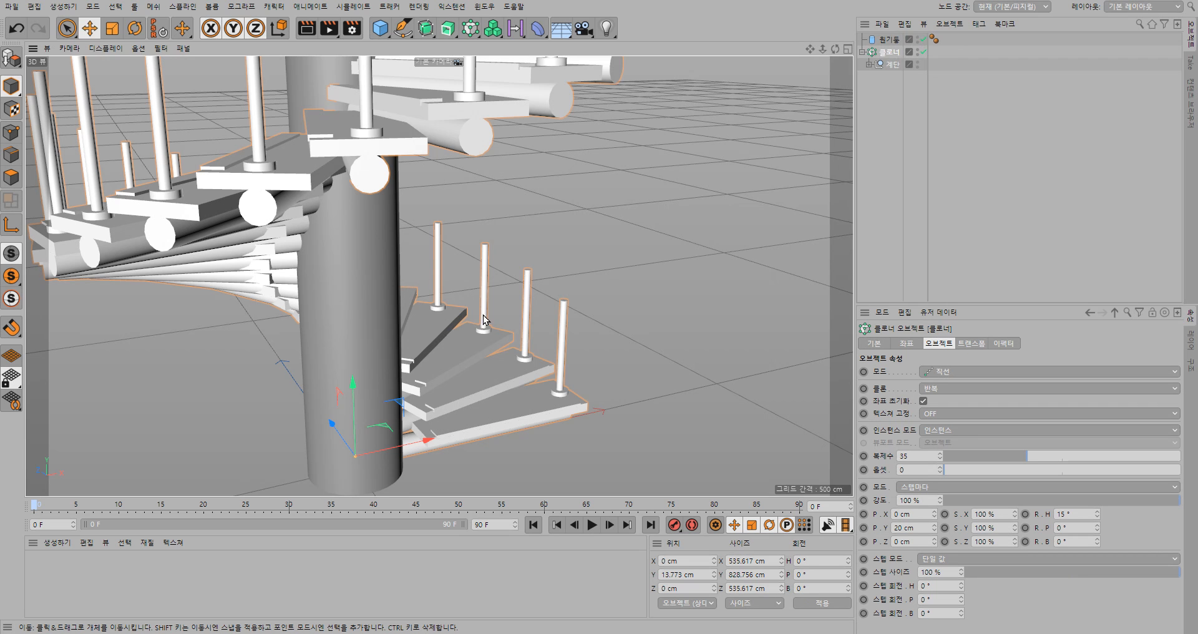
{"action": "left_click_drag", "start_coordinate": [433, 253], "coordinate": [289, 249], "text": "alt"}
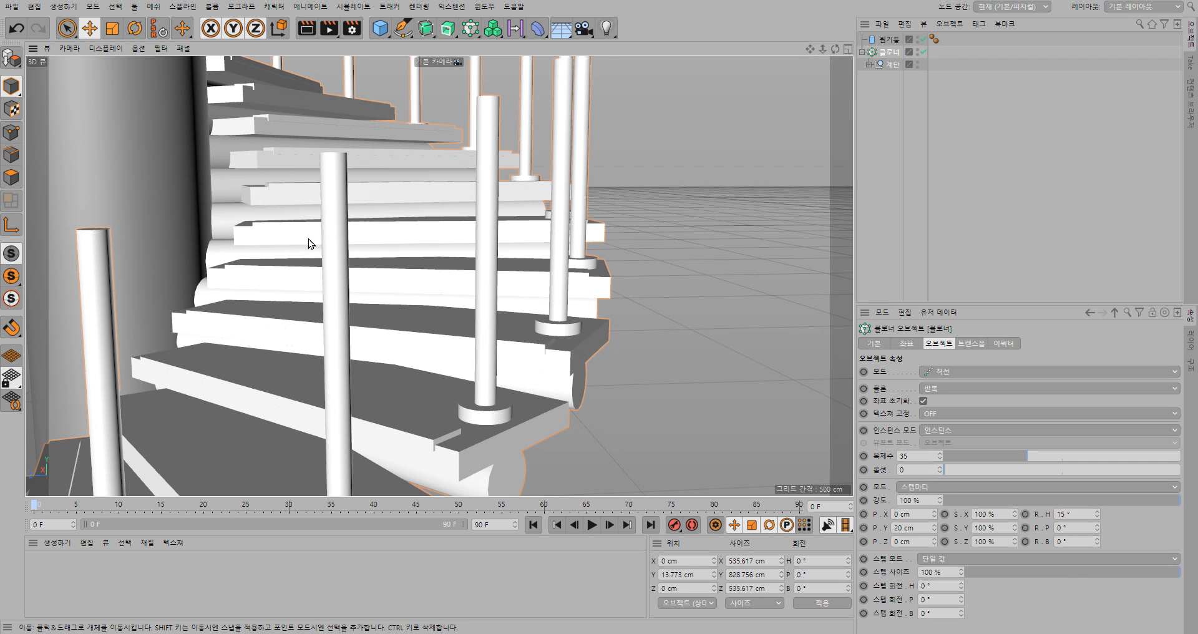
{"action": "middle_click_drag", "start_coordinate": [251, 229], "coordinate": [253, 233], "text": "alt"}
{"action": "left_click_drag", "start_coordinate": [254, 237], "coordinate": [432, 428], "text": "alt"}
{"action": "left_click_drag", "start_coordinate": [409, 373], "coordinate": [350, 211], "text": "alt"}
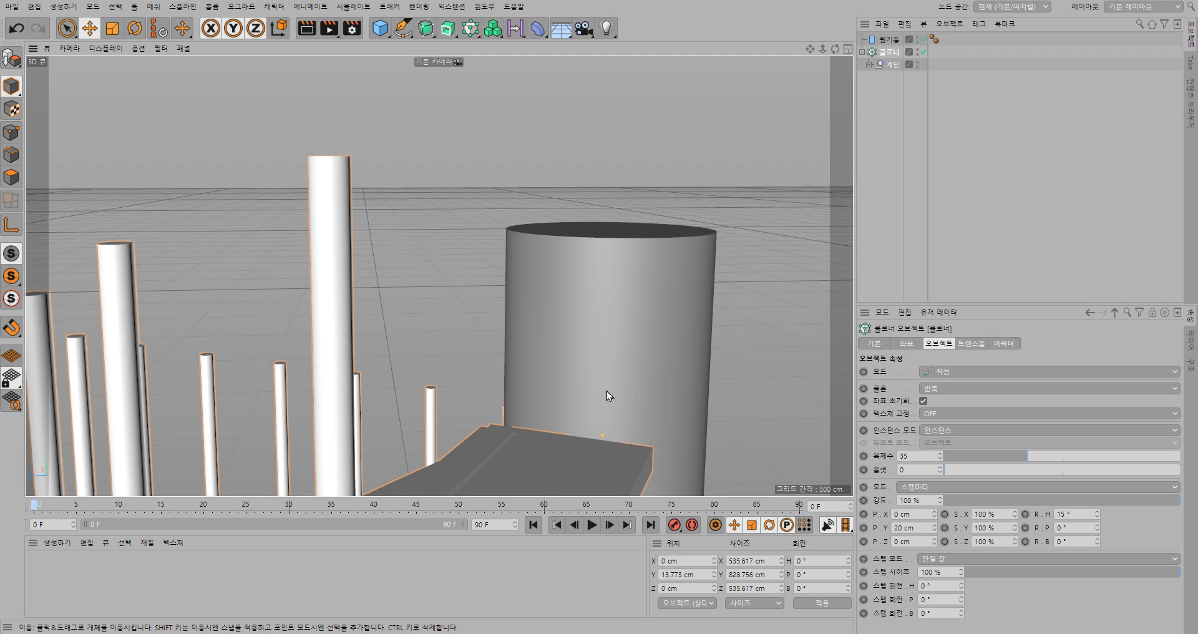
Step: Add a helix spline (스프링) to the scene in the maximized top view, with the whole staircase framed
{"action": "middle_click", "coordinate": [841, 57]}
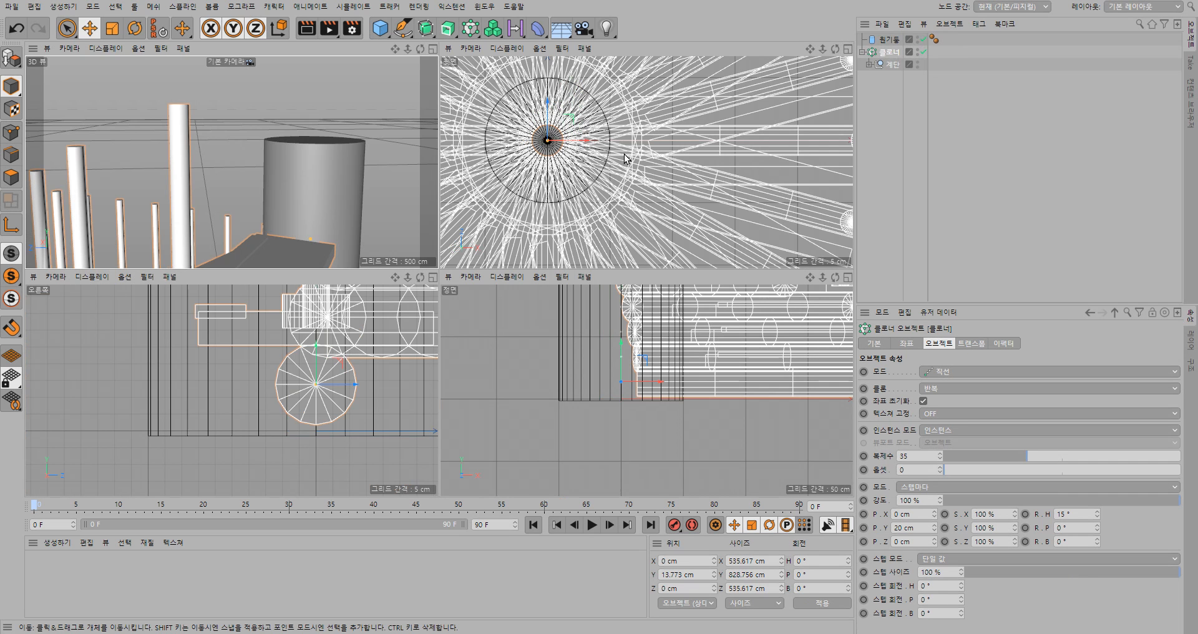
{"action": "scroll", "coordinate": [626, 157], "scroll_direction": "down", "scroll_amount": 5}
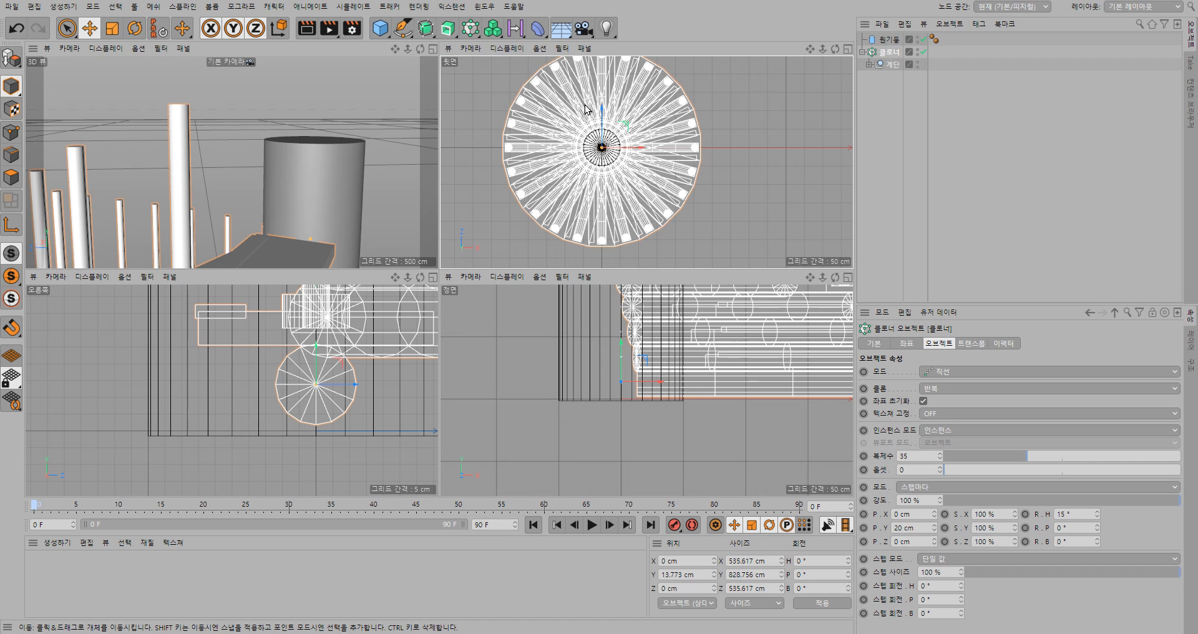
{"action": "middle_click_drag", "start_coordinate": [587, 109], "coordinate": [615, 127]}
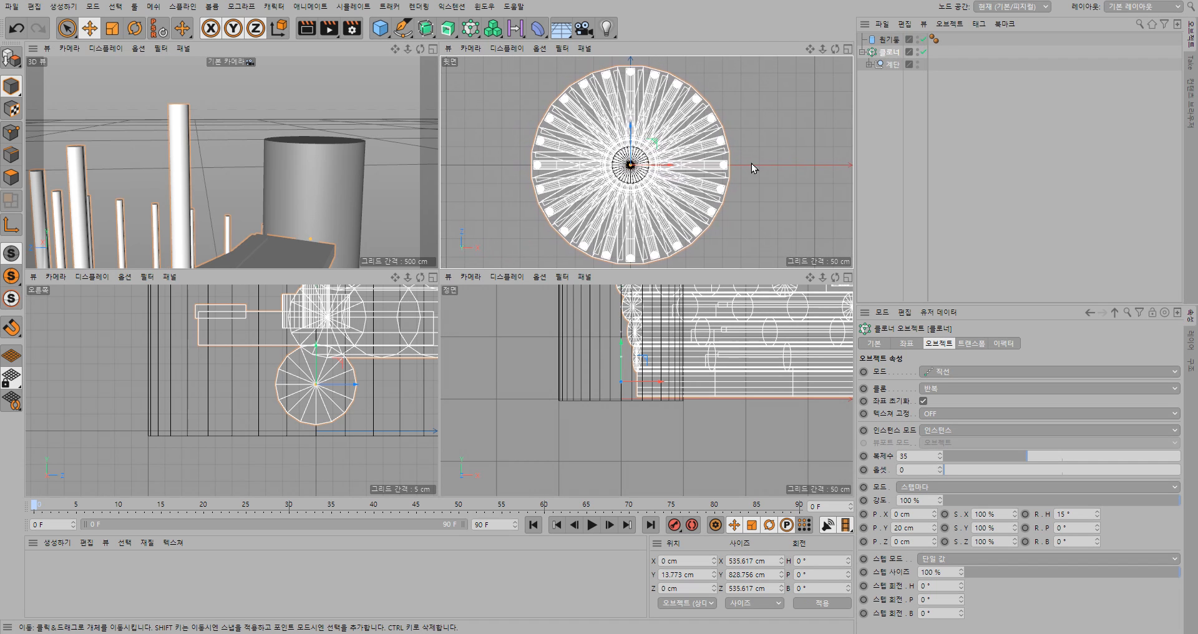
{"action": "left_click", "coordinate": [848, 49]}
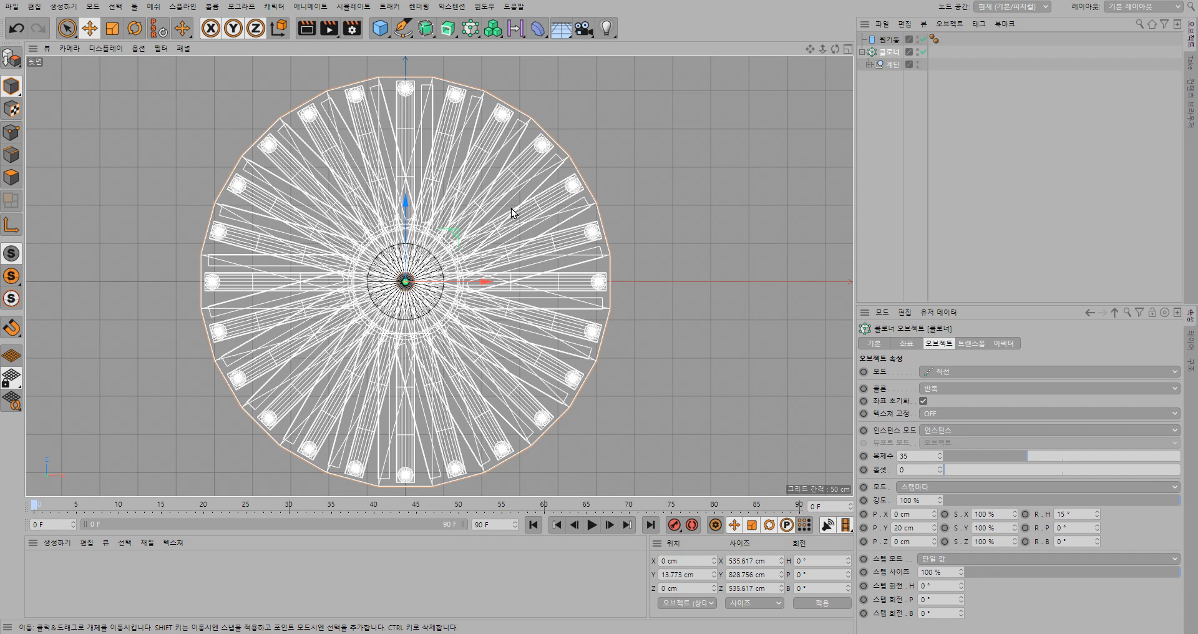
{"action": "middle_click_drag", "start_coordinate": [444, 242], "coordinate": [460, 234]}
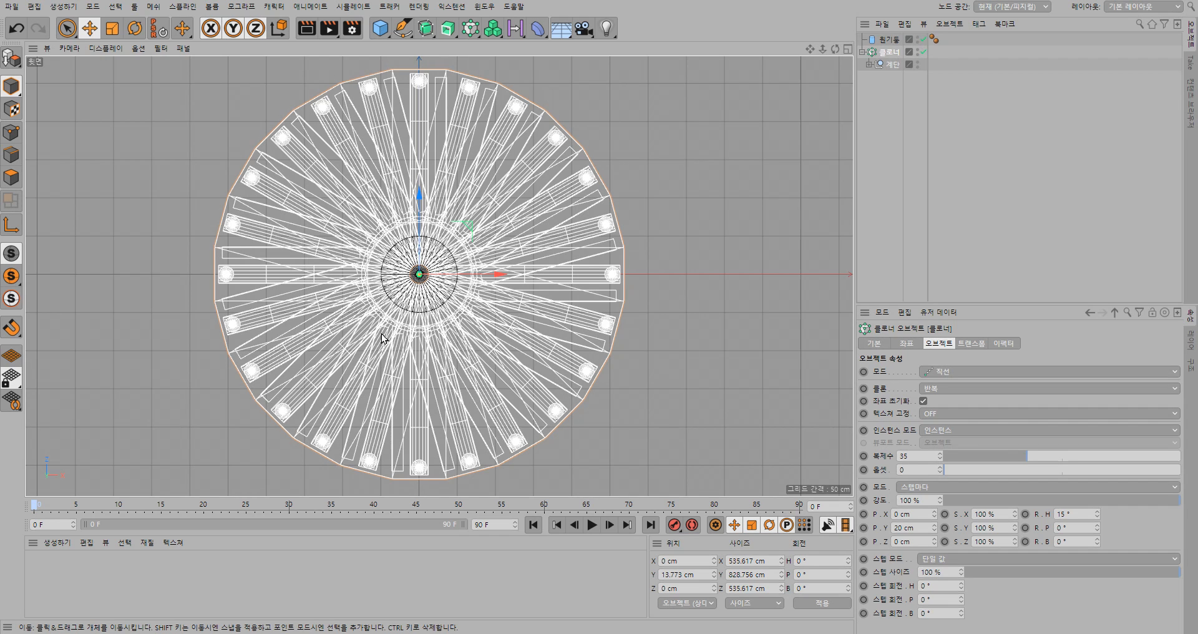
{"action": "left_click", "coordinate": [404, 29]}
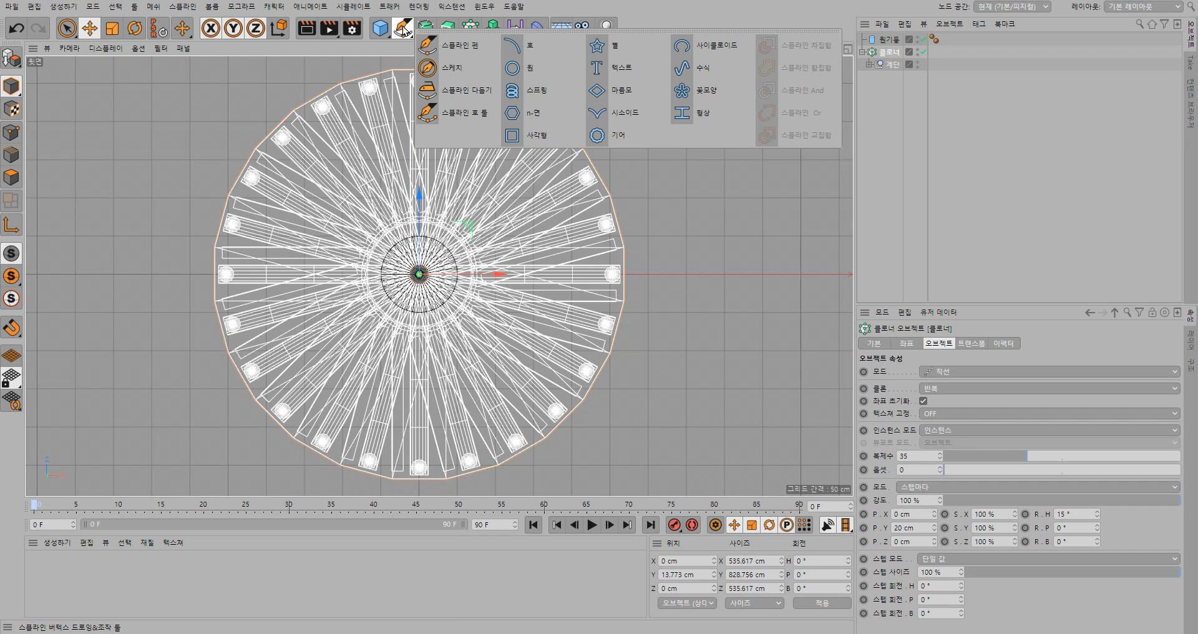
{"action": "left_click", "coordinate": [548, 93]}
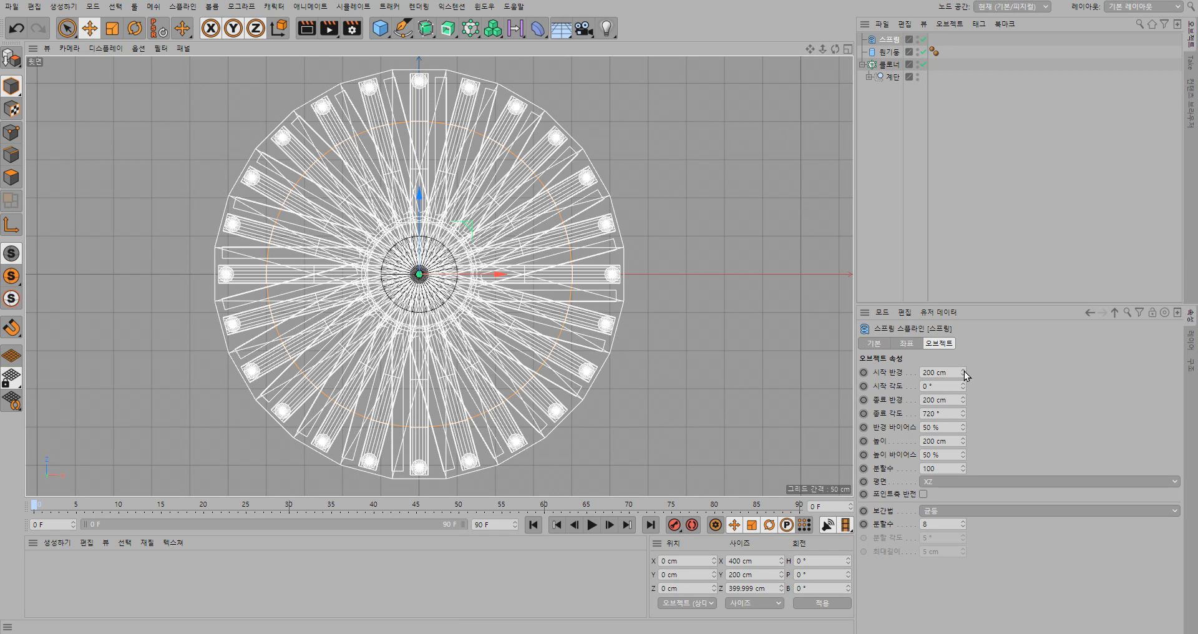
Step: Set the helix spline's start radius to 253 cm so it passes through the center of the outer railing post
{"action": "left_click_drag", "start_coordinate": [965, 375], "coordinate": [965, 362]}
{"action": "left_click_drag", "start_coordinate": [965, 370], "coordinate": [965, 373]}
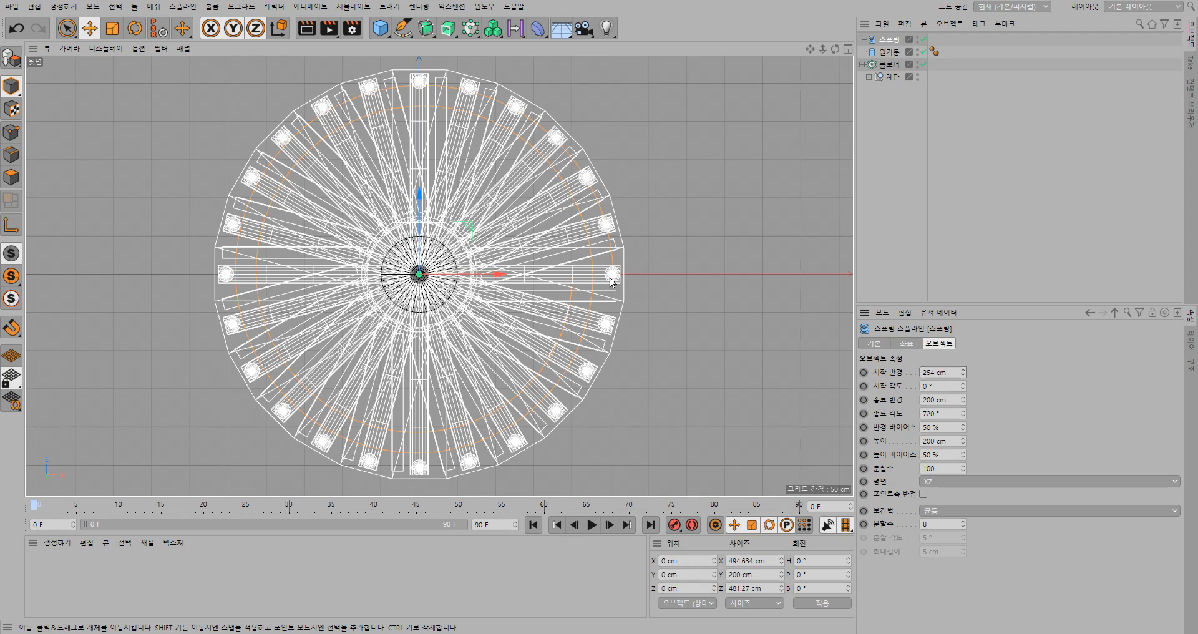
{"action": "scroll", "coordinate": [619, 277], "scroll_direction": "up", "scroll_amount": 10}
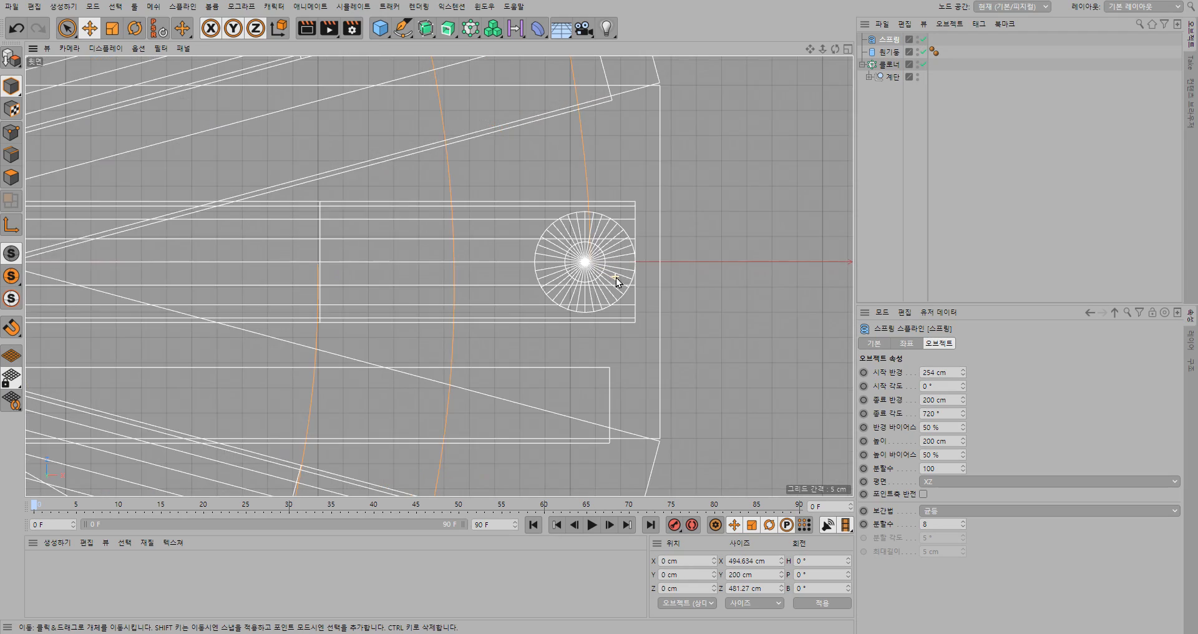
{"action": "scroll", "coordinate": [614, 275], "scroll_direction": "up", "scroll_amount": 4}
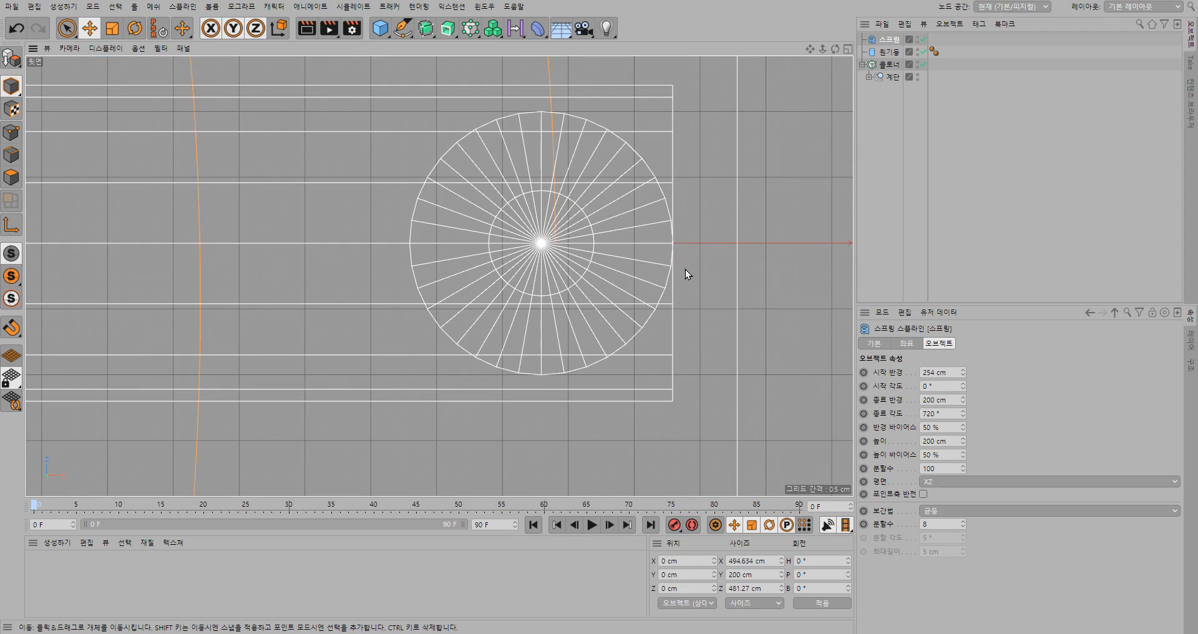
{"action": "left_click", "coordinate": [964, 375]}
{"action": "left_click", "coordinate": [963, 375]}
{"action": "left_click", "coordinate": [964, 375]}
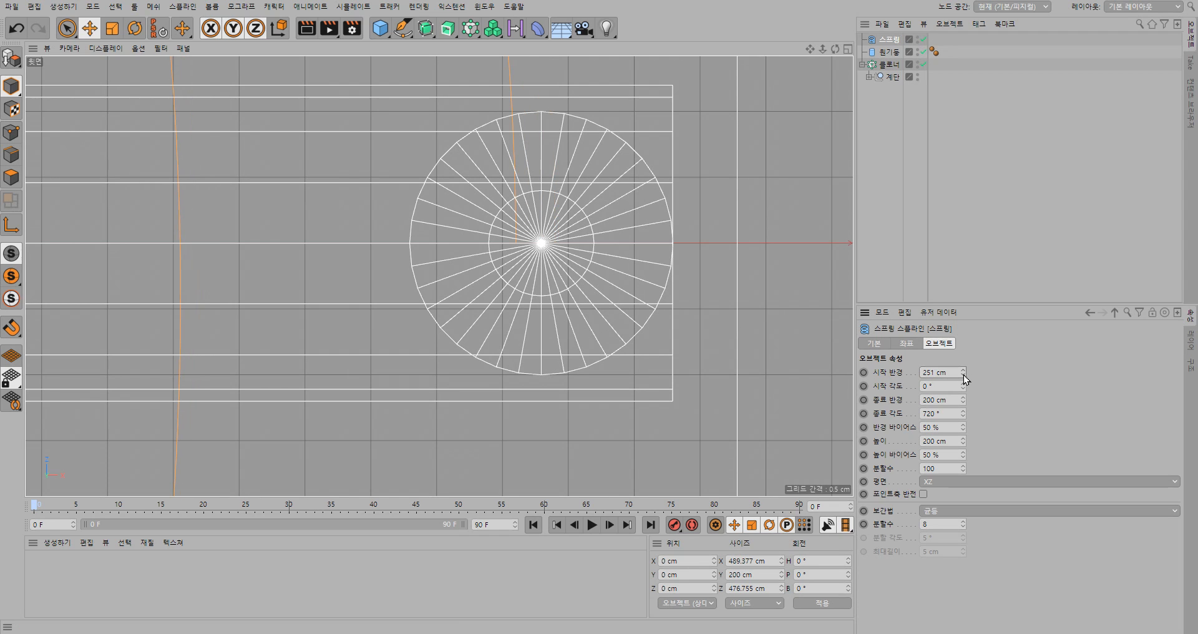
{"action": "left_click", "coordinate": [964, 371]}
{"action": "left_click", "coordinate": [964, 370]}
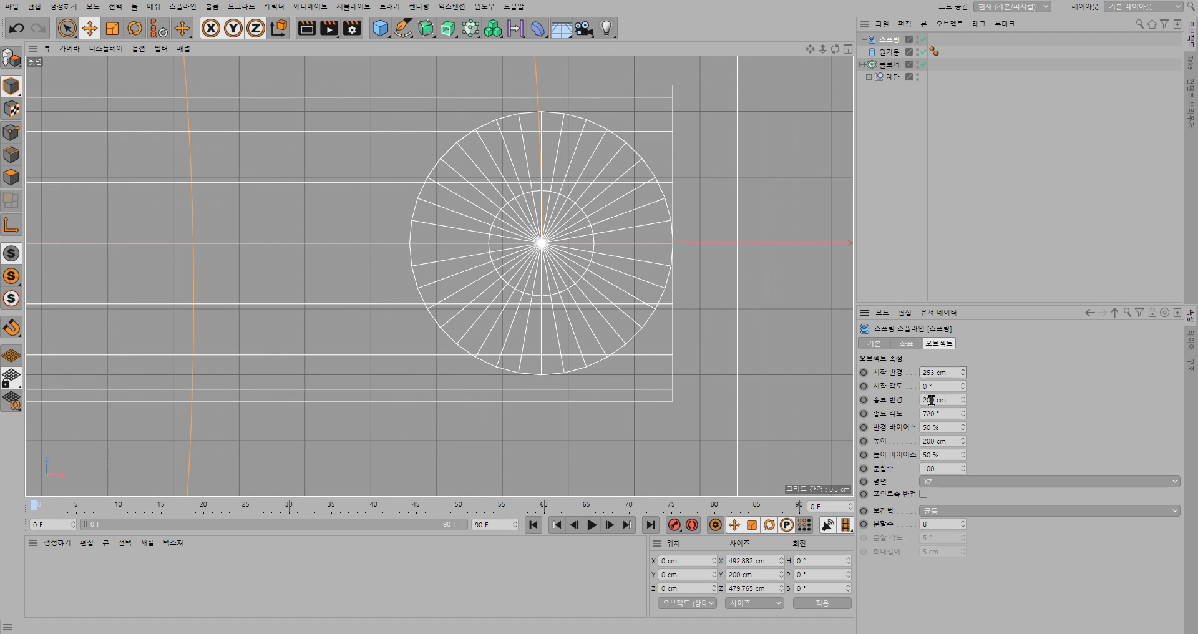
Step: Set the helix spline's end radius to 253 cm
{"action": "left_click_drag", "start_coordinate": [928, 401], "coordinate": [905, 400]}
{"action": "type", "text": "253"}
{"action": "key", "text": "Return"}
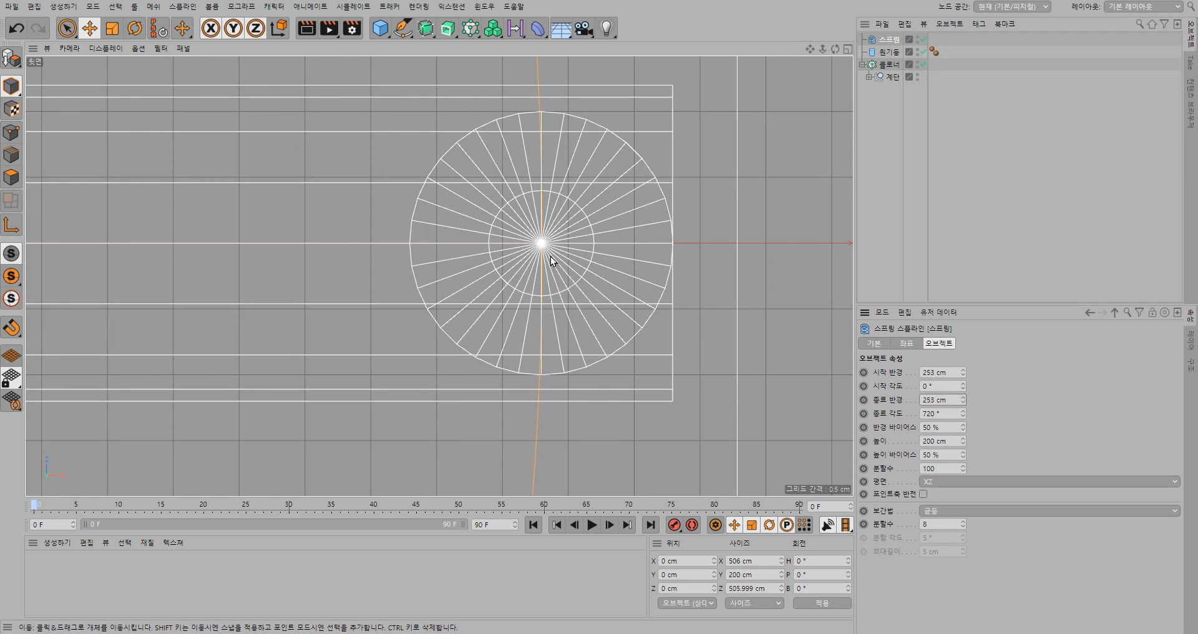
Step: Check the cloner's clone count and per-step heading rotation, and switch to the Windows Calculator
{"action": "left_click_drag", "start_coordinate": [949, 418], "coordinate": [909, 417]}
{"action": "left_click", "coordinate": [946, 399]}
{"action": "left_click", "coordinate": [890, 64]}
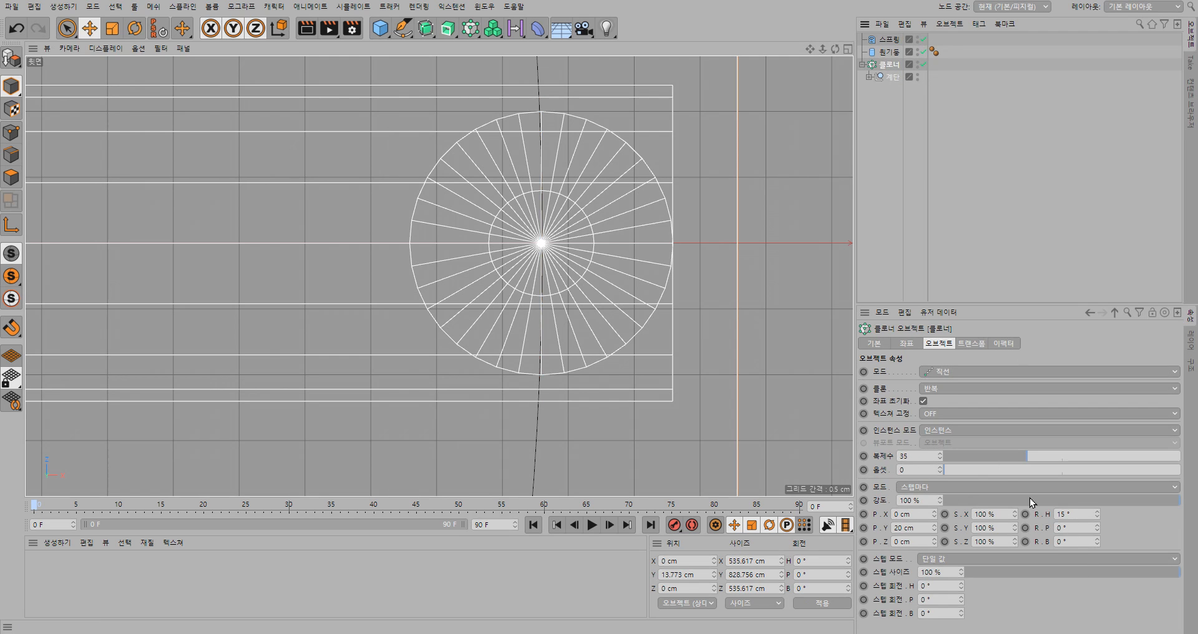
{"action": "left_click", "coordinate": [13, 631]}
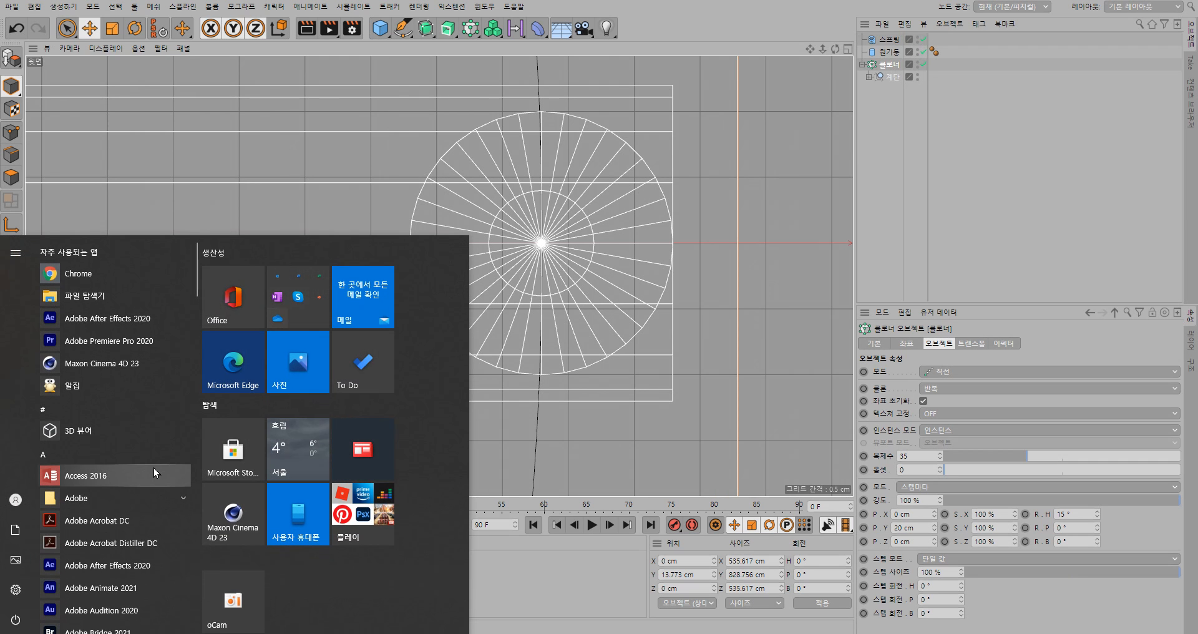
{"action": "scroll", "coordinate": [155, 468], "scroll_direction": "down", "scroll_amount": 10}
{"action": "scroll", "coordinate": [152, 467], "scroll_direction": "down", "scroll_amount": 12}
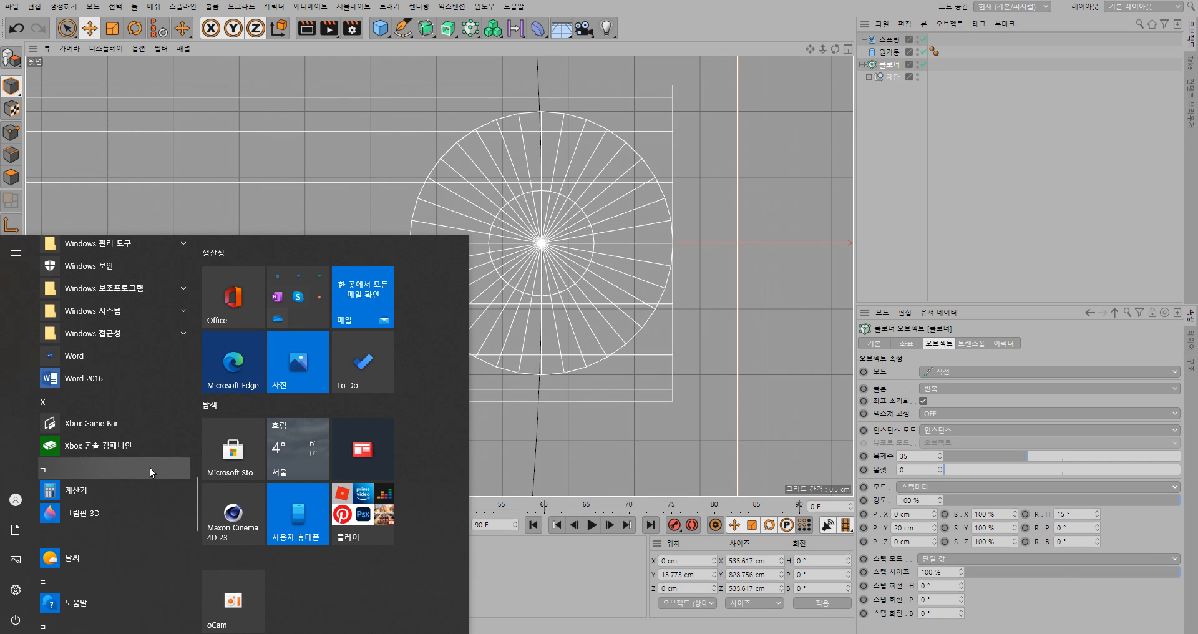
{"action": "left_click", "coordinate": [96, 492]}
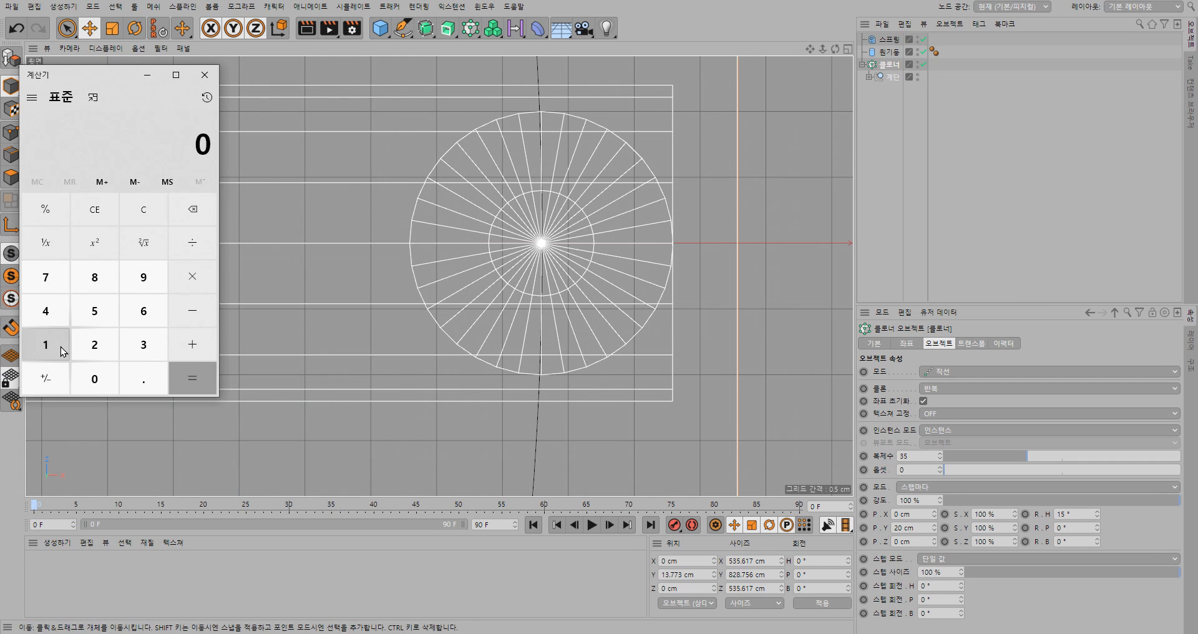
Step: Multiply the 15° step rotation by the 35 clones in the calculator and close it
{"action": "left_click", "coordinate": [51, 345]}
{"action": "left_click", "coordinate": [95, 311]}
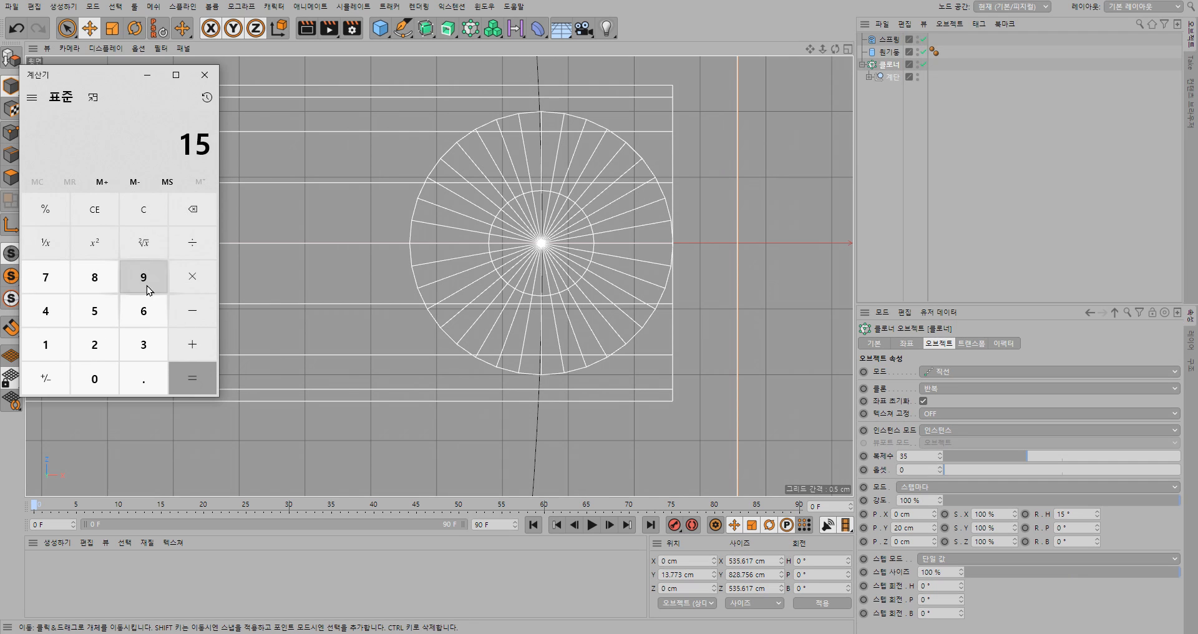
{"action": "left_click", "coordinate": [187, 281]}
{"action": "left_click", "coordinate": [144, 344]}
{"action": "left_click", "coordinate": [94, 311]}
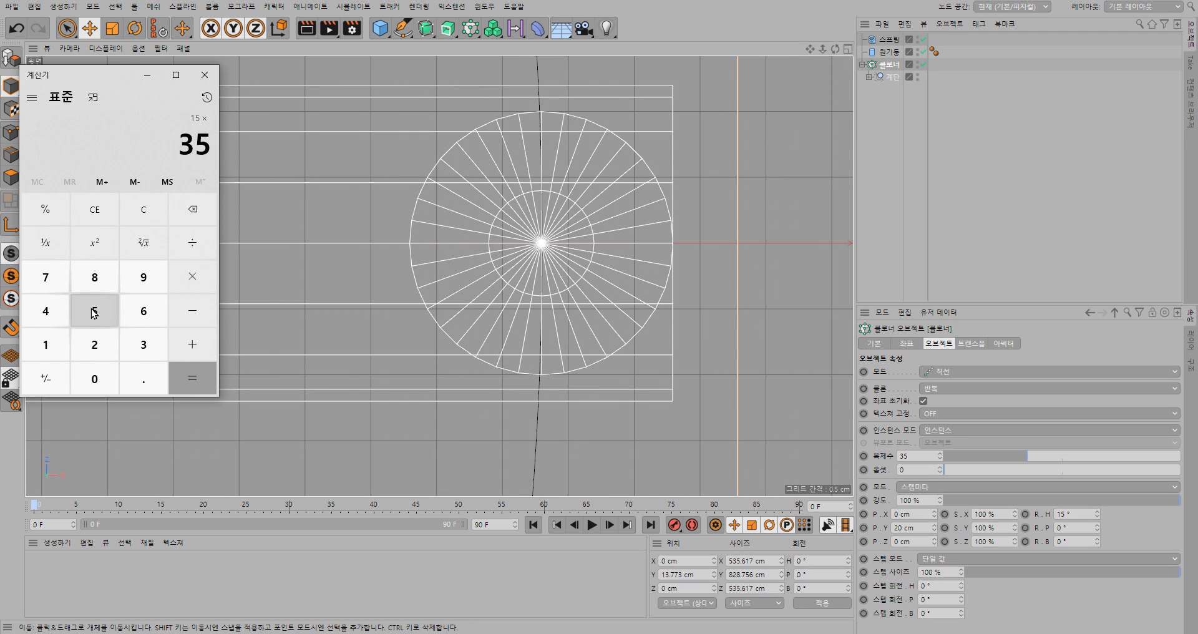
{"action": "left_click", "coordinate": [194, 379]}
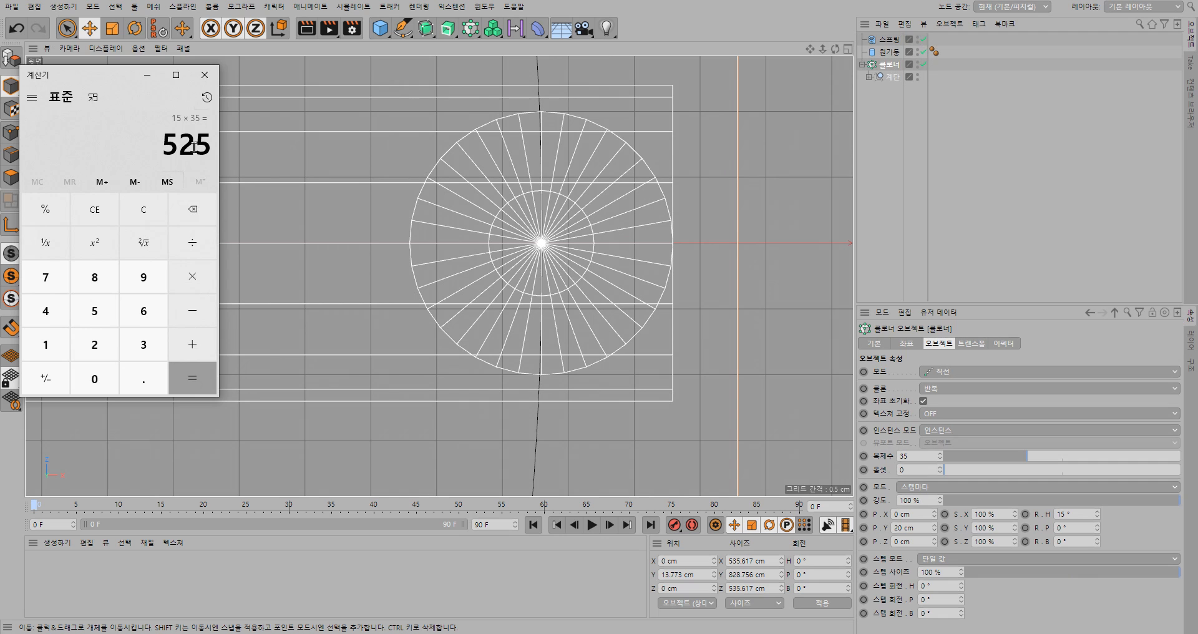
{"action": "left_click", "coordinate": [205, 74]}
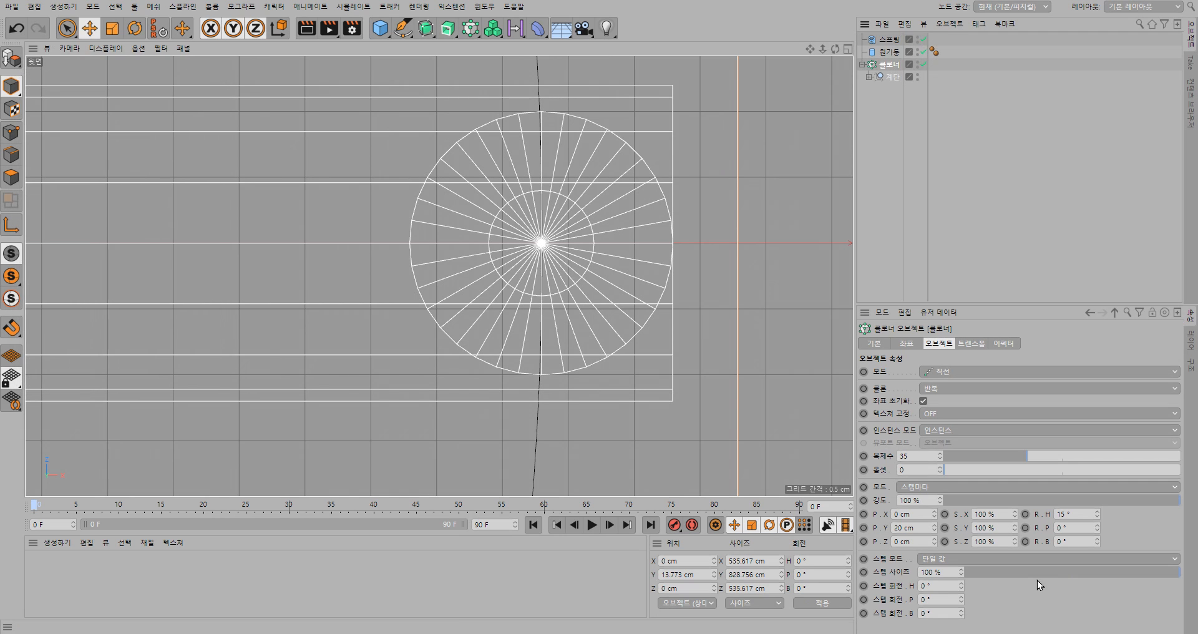
Step: Set the helix spline's end angle to 525°
{"action": "left_click", "coordinate": [890, 39]}
{"action": "left_click", "coordinate": [944, 415]}
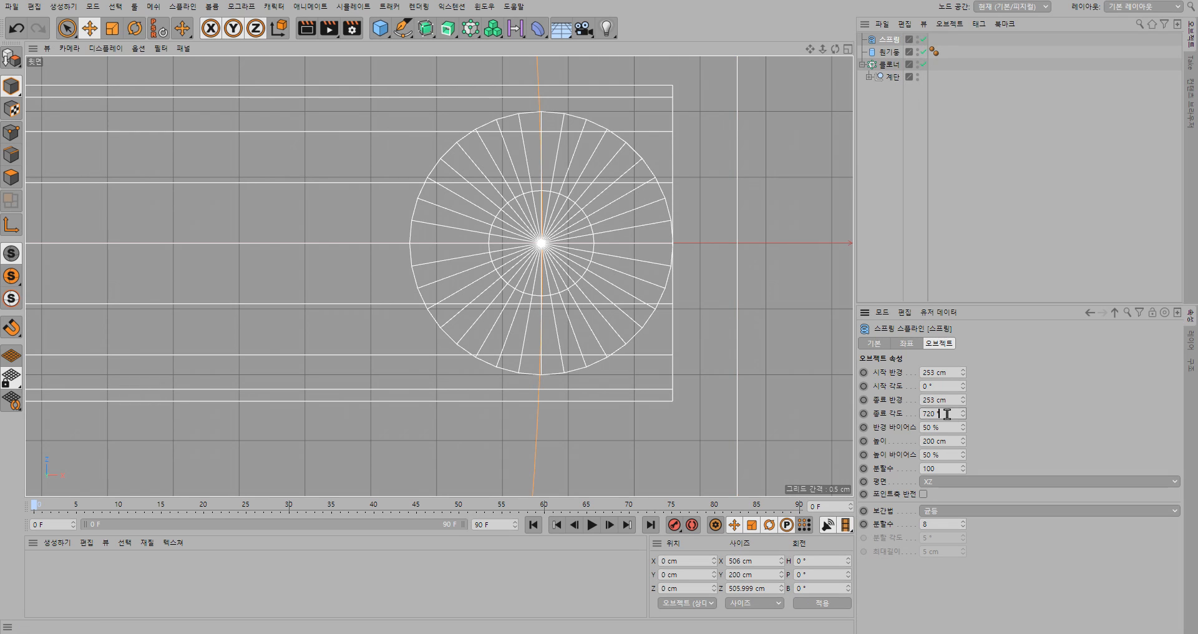
{"action": "type", "text": "525"}
{"action": "key", "text": "Return"}
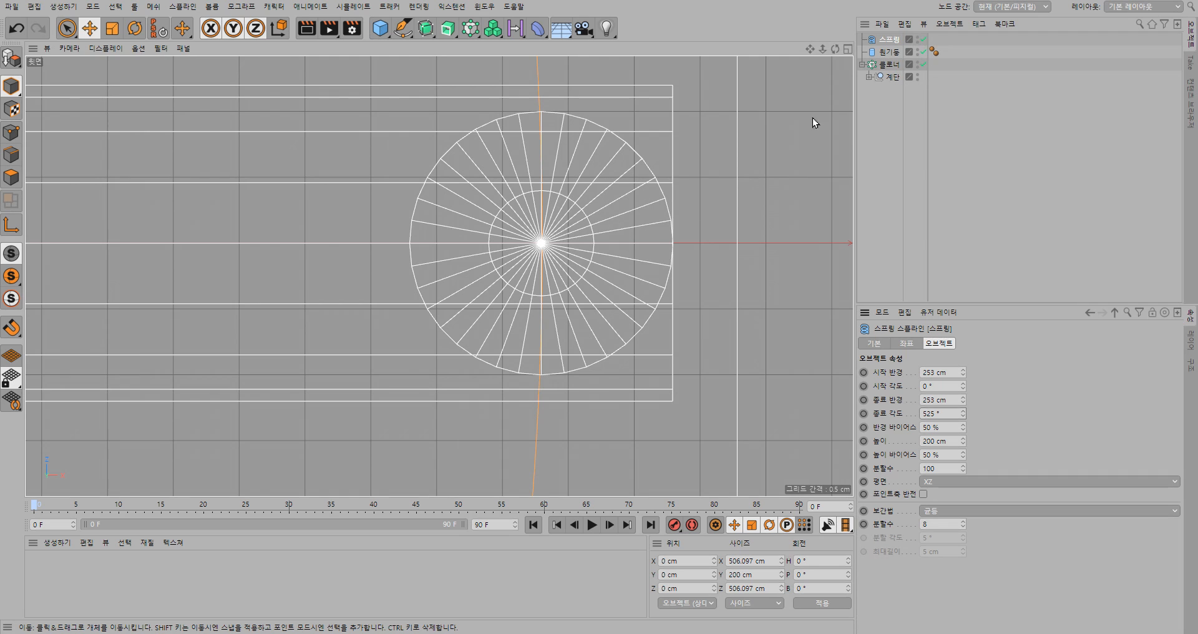
Step: Set the helix spline's height to 800 cm in the maximized front view, with the whole staircase framed
{"action": "left_click", "coordinate": [849, 48]}
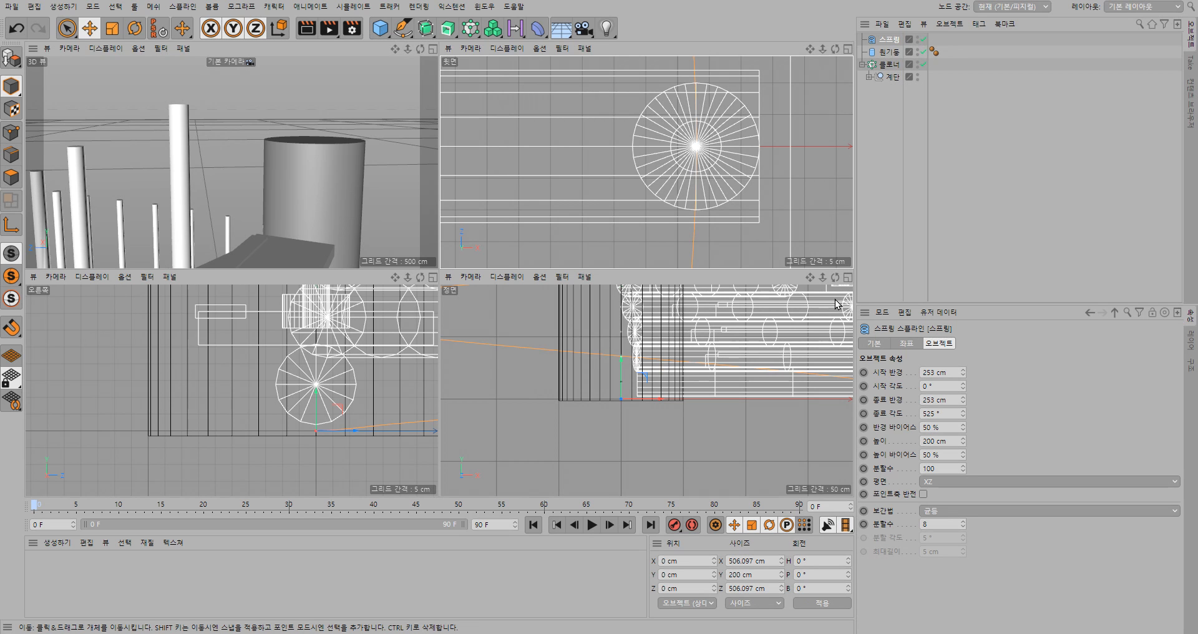
{"action": "left_click", "coordinate": [848, 277]}
{"action": "scroll", "coordinate": [633, 226], "scroll_direction": "down", "scroll_amount": 6}
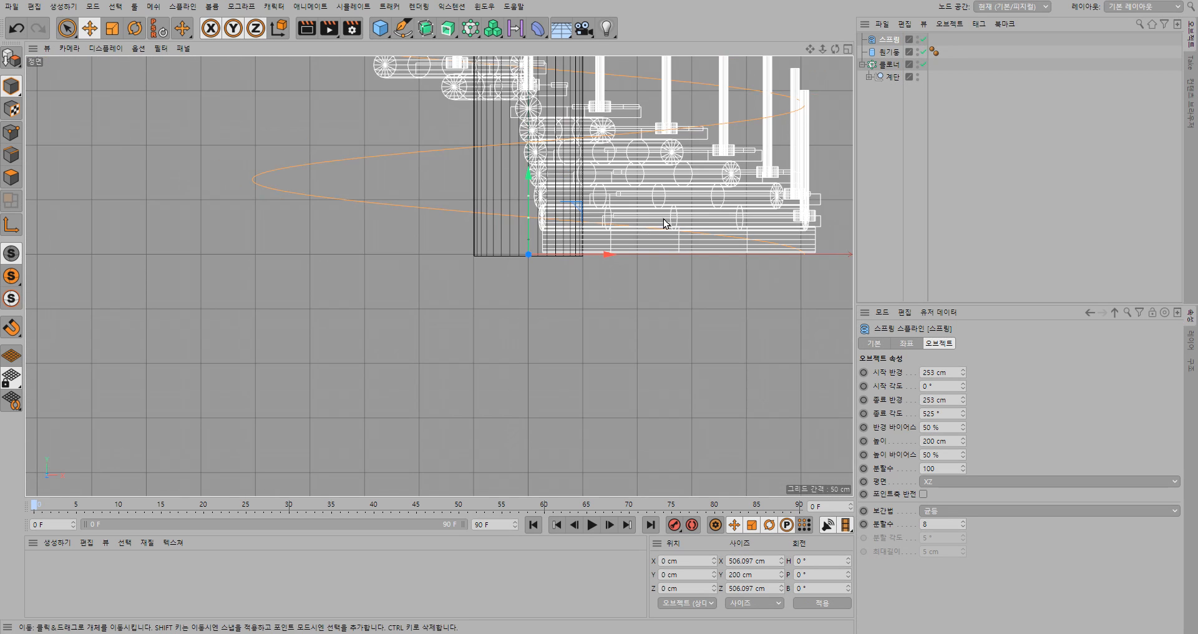
{"action": "scroll", "coordinate": [699, 219], "scroll_direction": "down", "scroll_amount": 3}
{"action": "scroll", "coordinate": [699, 220], "scroll_direction": "up", "scroll_amount": 5}
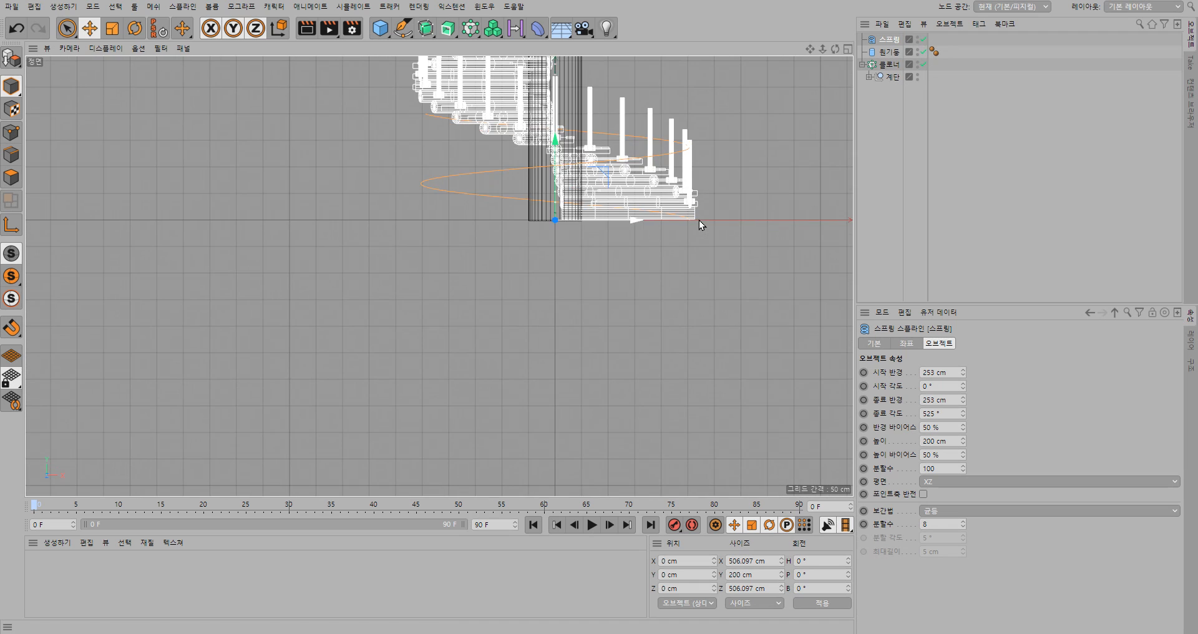
{"action": "scroll", "coordinate": [699, 220], "scroll_direction": "down", "scroll_amount": 1}
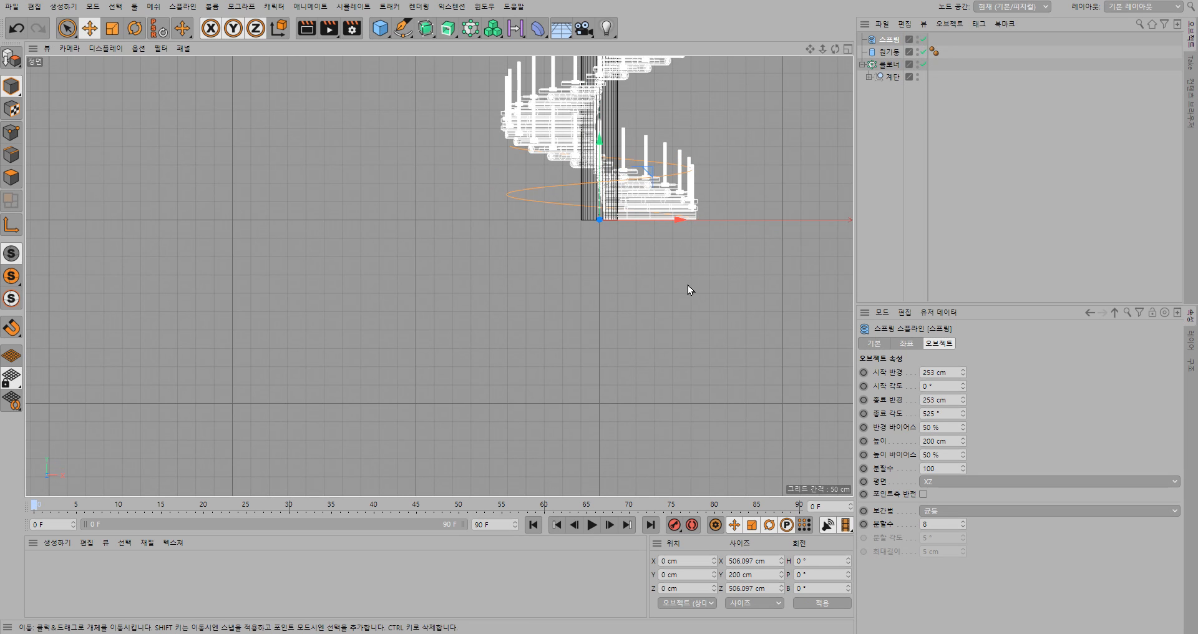
{"action": "middle_click_drag", "start_coordinate": [688, 284], "coordinate": [526, 473], "text": "alt"}
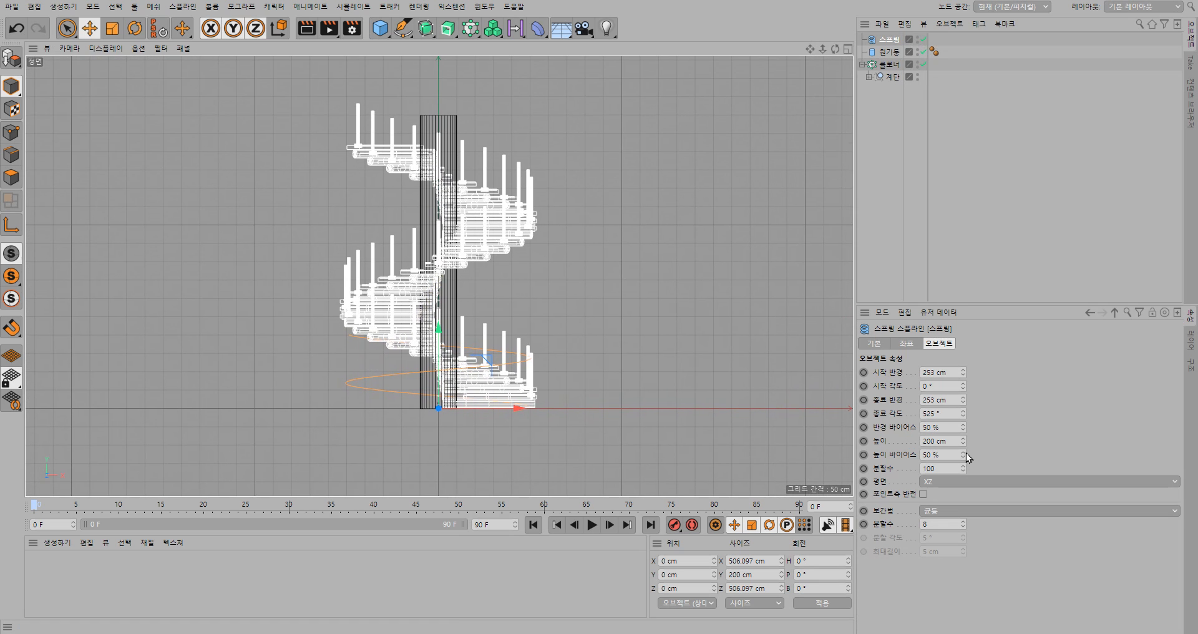
{"action": "left_click_drag", "start_coordinate": [963, 441], "coordinate": [964, 296]}
{"action": "left_click_drag", "start_coordinate": [934, 441], "coordinate": [907, 441]}
{"action": "type", "text": "800"}
{"action": "key", "text": "Return"}
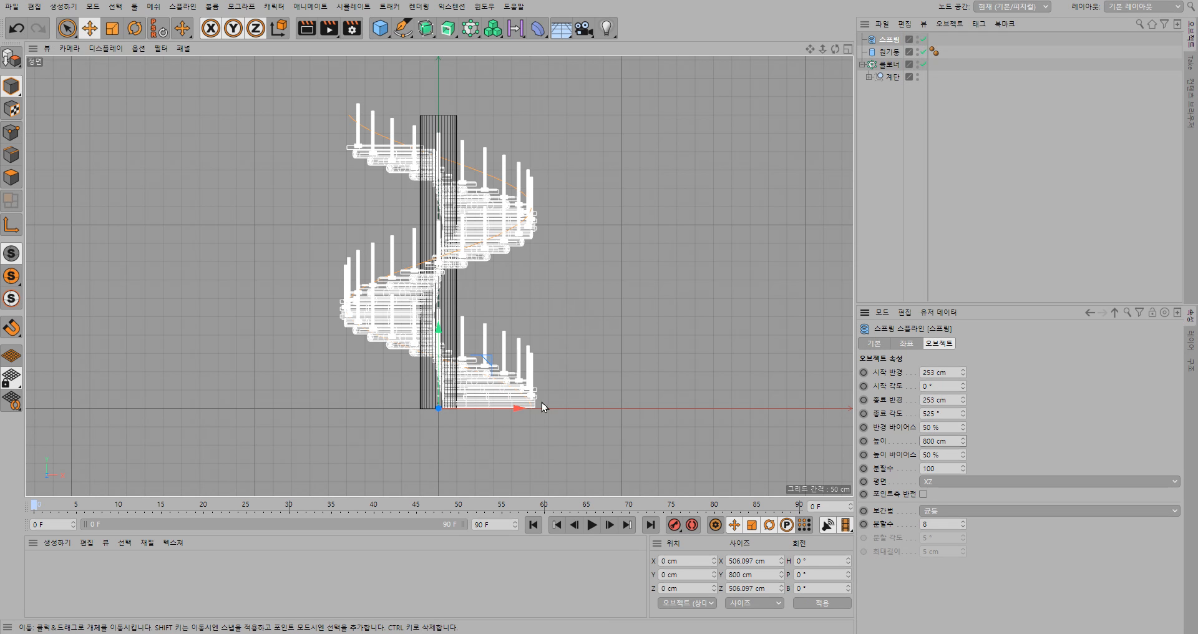
Step: Try to raise the helix spline along Y to about 150 cm, level with the lowest railing post's top, and undo the move
{"action": "scroll", "coordinate": [425, 382], "scroll_direction": "up", "scroll_amount": 10}
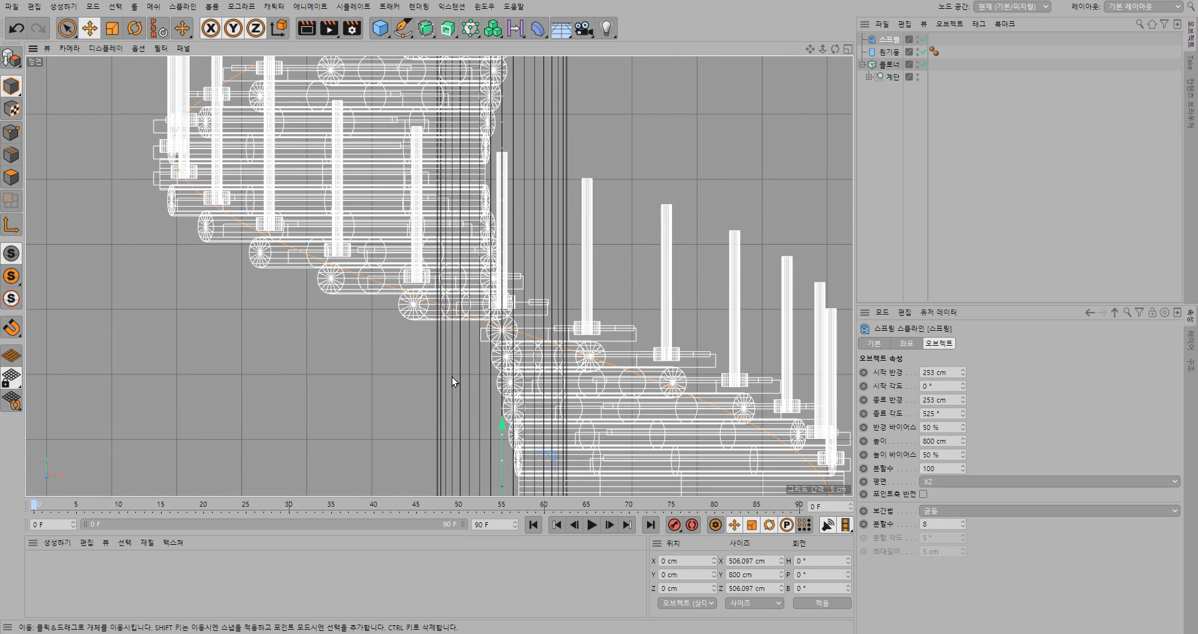
{"action": "scroll", "coordinate": [575, 397], "scroll_direction": "down", "scroll_amount": 10}
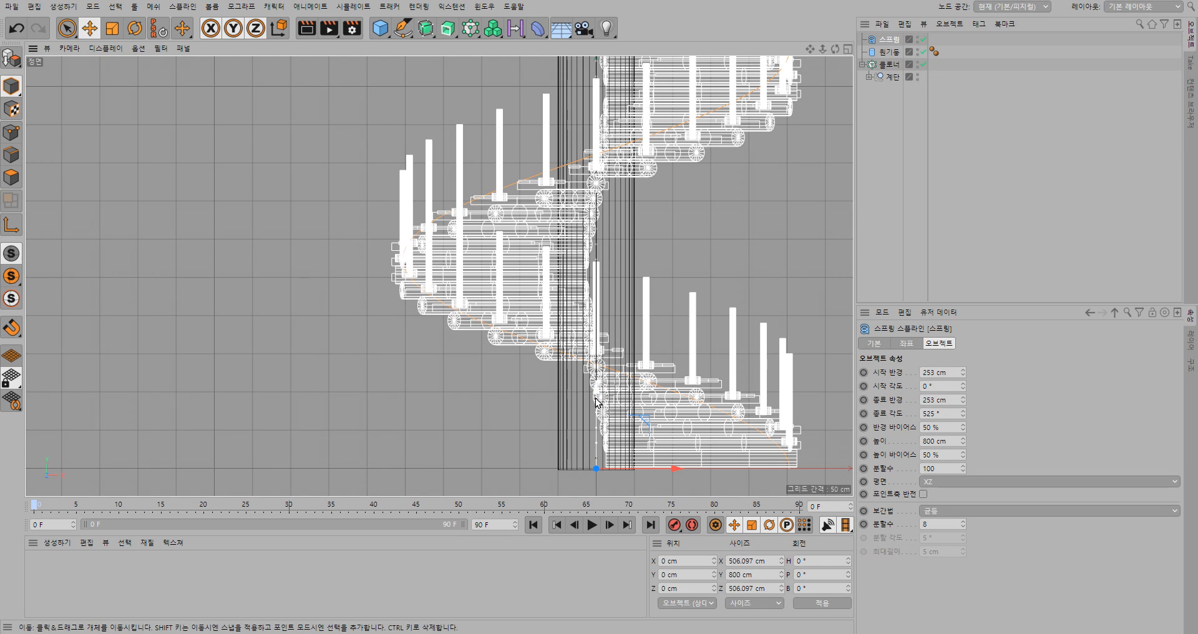
{"action": "left_click_drag", "start_coordinate": [597, 392], "coordinate": [605, 276]}
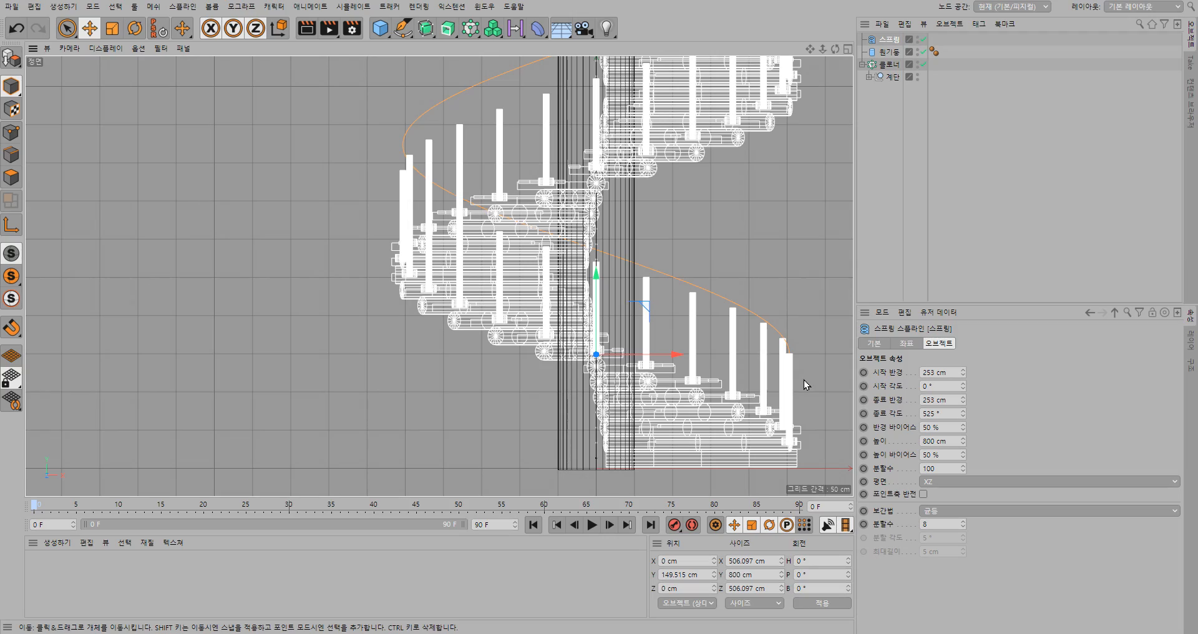
{"action": "left_click_drag", "start_coordinate": [804, 380], "coordinate": [743, 381], "text": "alt"}
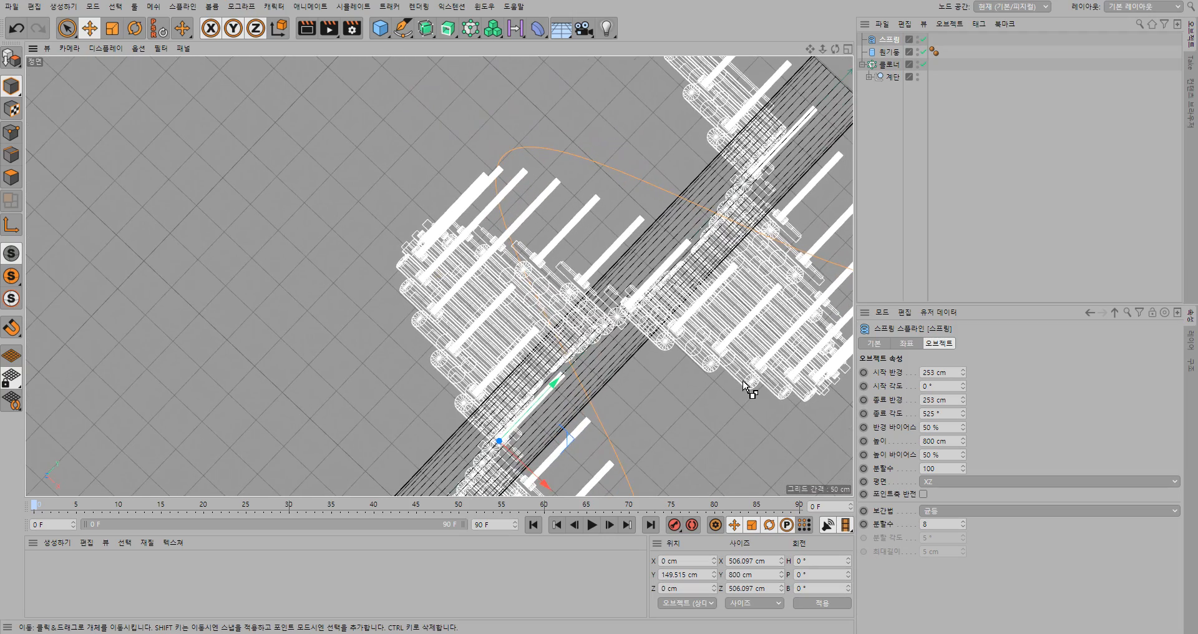
{"action": "key", "text": "ctrl+z"}
{"action": "left_click_drag", "start_coordinate": [699, 392], "coordinate": [752, 369], "text": "alt"}
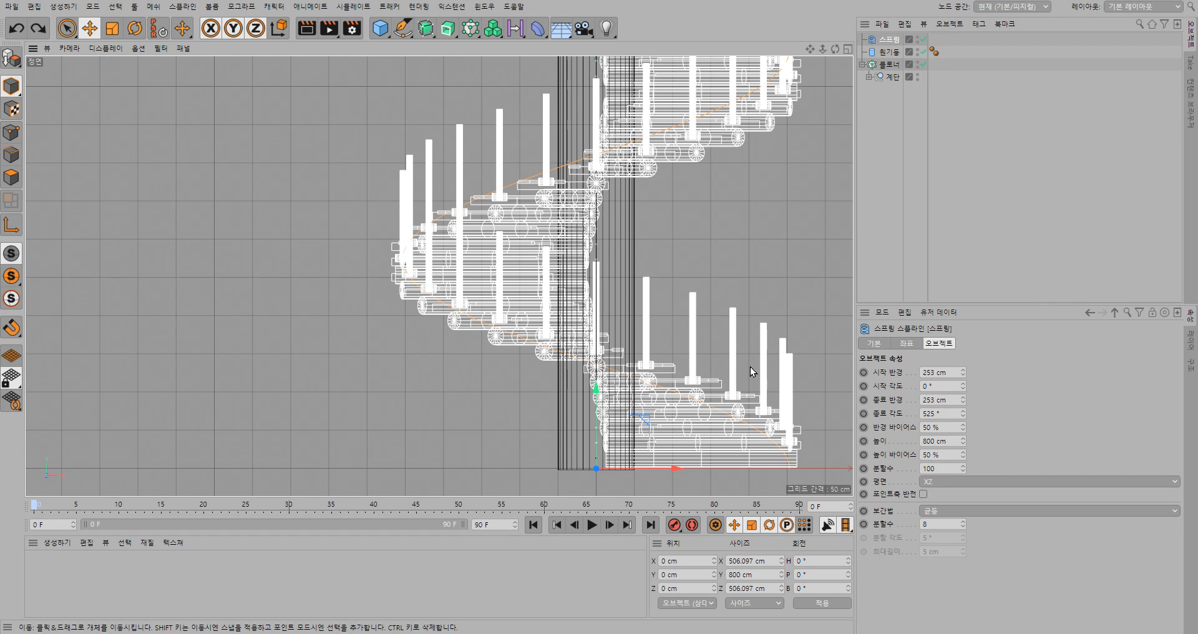
Step: Raise the helix spline along Y to about 143 cm, near the top of the lowest railing post
{"action": "left_click_drag", "start_coordinate": [597, 388], "coordinate": [605, 279]}
{"action": "middle_click_drag", "start_coordinate": [741, 227], "coordinate": [716, 369], "text": "alt"}
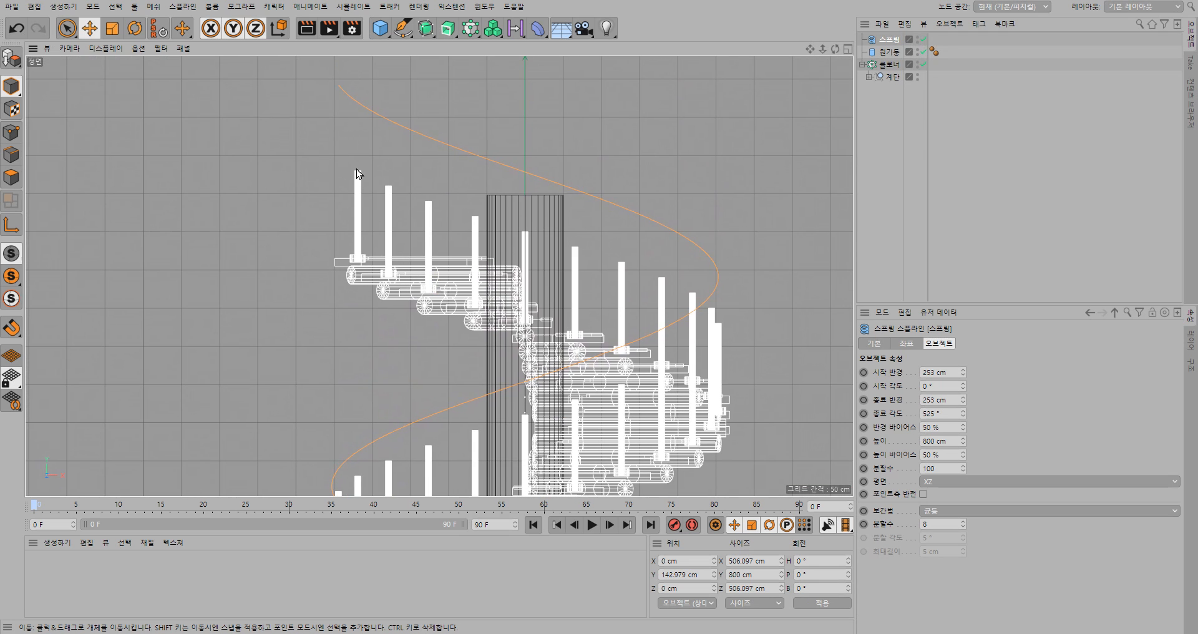
Step: Set the helix spline's end angle to 510° and its height to 690 cm so its upper end meets the last railing post
{"action": "left_click", "coordinate": [964, 444]}
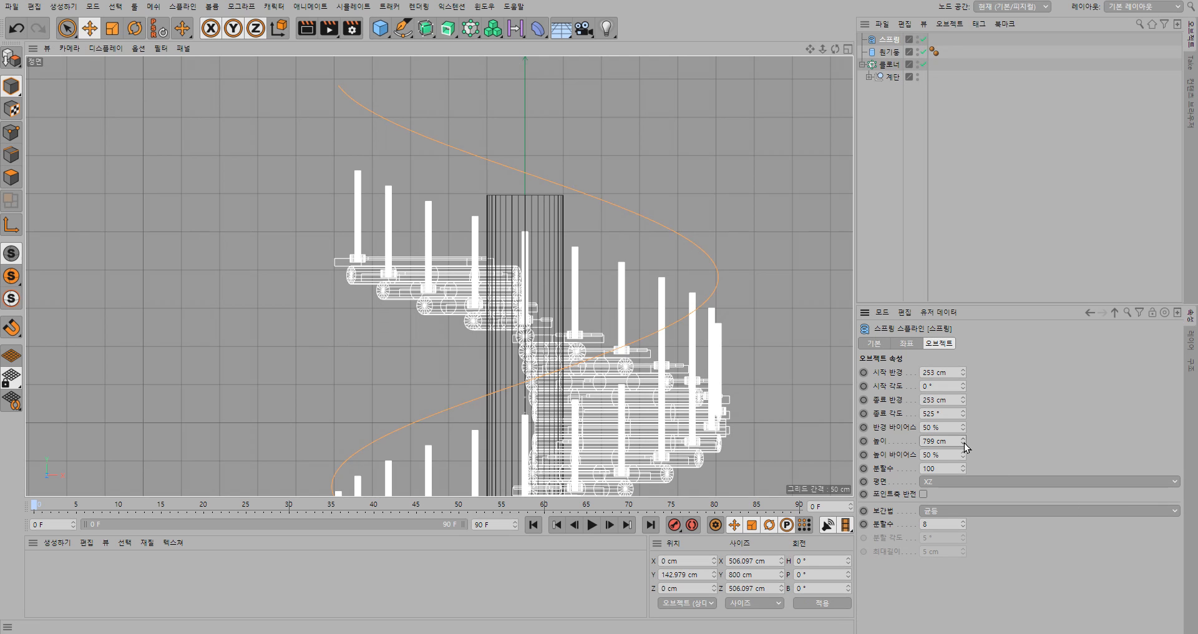
{"action": "left_click_drag", "start_coordinate": [965, 445], "coordinate": [965, 448]}
{"action": "left_click", "coordinate": [963, 438]}
{"action": "left_click", "coordinate": [963, 439]}
{"action": "left_click", "coordinate": [963, 440]}
{"action": "left_click", "coordinate": [934, 414]}
{"action": "left_click_drag", "start_coordinate": [934, 413], "coordinate": [927, 413]}
{"action": "type", "text": "10"}
{"action": "left_click", "coordinate": [964, 444]}
{"action": "left_click", "coordinate": [964, 444]}
{"action": "left_click", "coordinate": [964, 444]}
{"action": "left_click", "coordinate": [963, 439]}
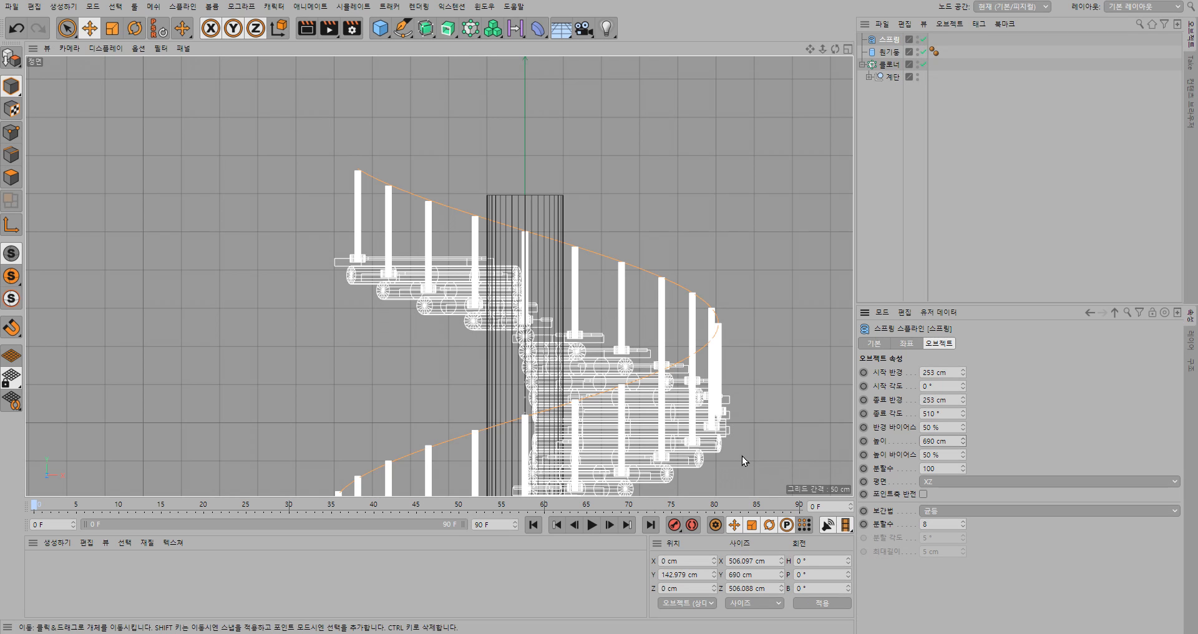
Step: Raise the helix spline slightly along Y to about 150 cm so it runs over the tops of the railing posts
{"action": "middle_click_drag", "start_coordinate": [742, 456], "coordinate": [696, 286], "text": "alt"}
{"action": "middle_click_drag", "start_coordinate": [716, 407], "coordinate": [686, 285], "text": "alt"}
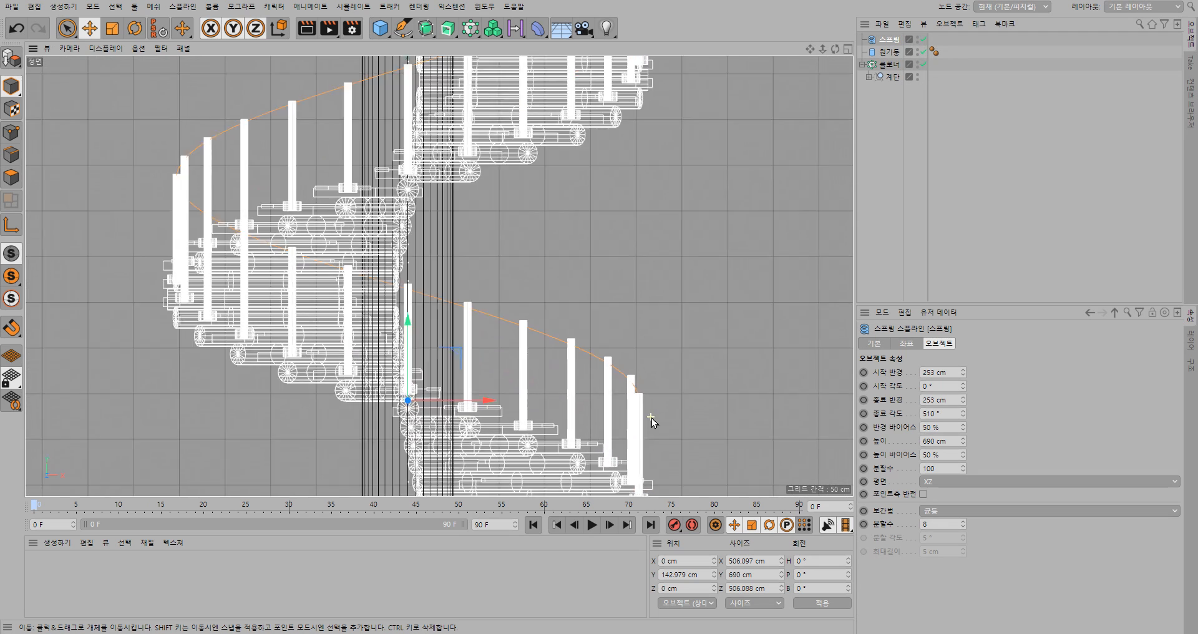
{"action": "scroll", "coordinate": [652, 417], "scroll_direction": "up", "scroll_amount": 10}
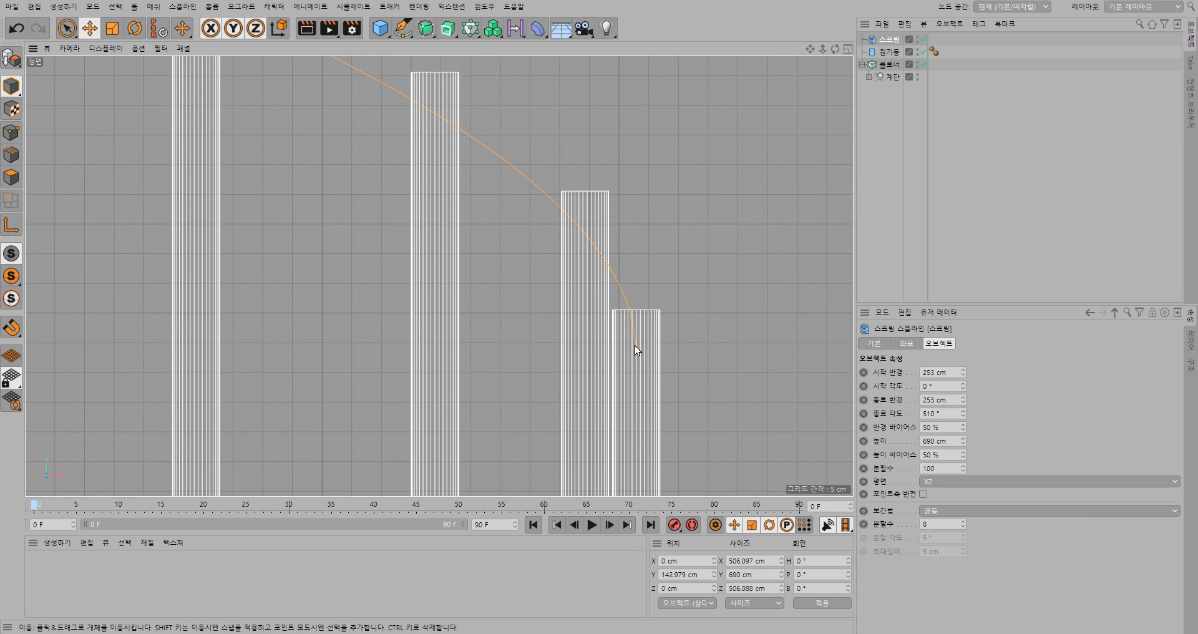
{"action": "scroll", "coordinate": [642, 347], "scroll_direction": "down", "scroll_amount": 5}
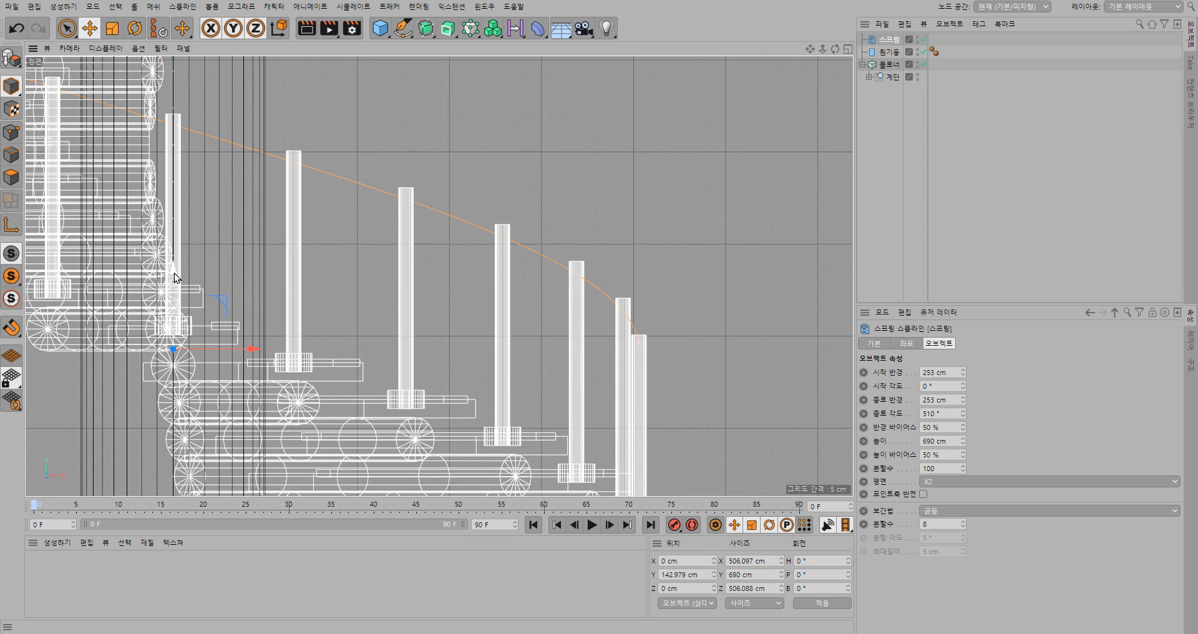
{"action": "left_click_drag", "start_coordinate": [175, 277], "coordinate": [174, 263]}
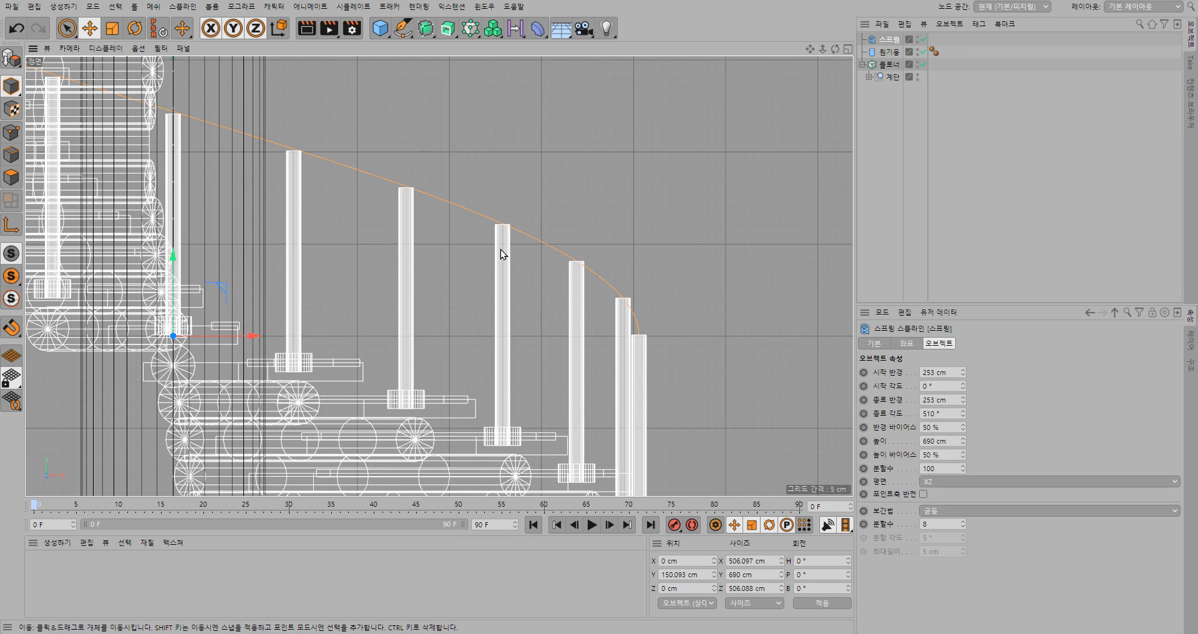
{"action": "scroll", "coordinate": [410, 235], "scroll_direction": "down", "scroll_amount": 5}
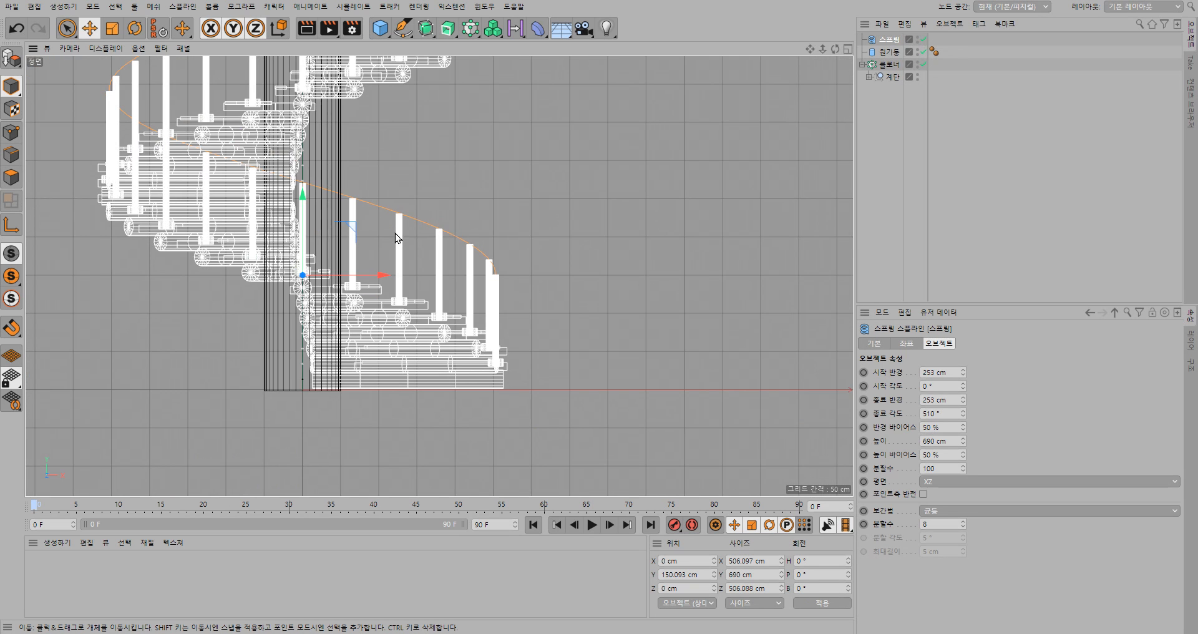
Step: Set the helix spline's height to 680 cm so its upper run follows the tops of the highest railing posts
{"action": "scroll", "coordinate": [423, 233], "scroll_direction": "up", "scroll_amount": 5}
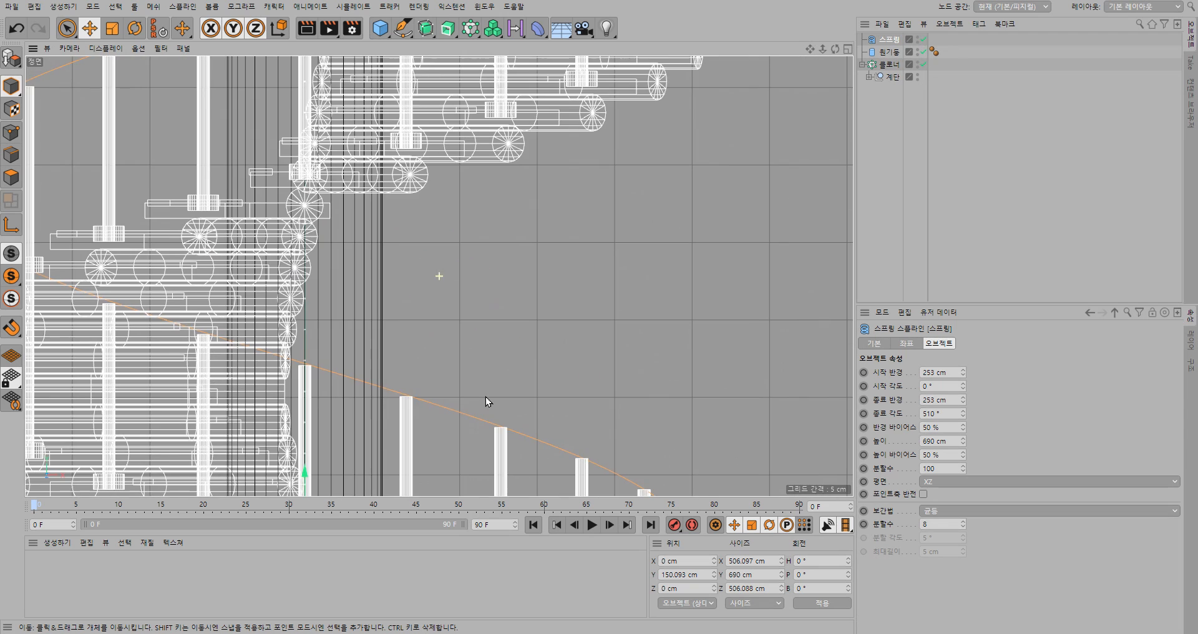
{"action": "middle_click_drag", "start_coordinate": [429, 231], "coordinate": [485, 407], "text": "alt"}
{"action": "middle_click_drag", "start_coordinate": [463, 279], "coordinate": [469, 343], "text": "alt"}
{"action": "middle_click_drag", "start_coordinate": [442, 265], "coordinate": [476, 363], "text": "alt"}
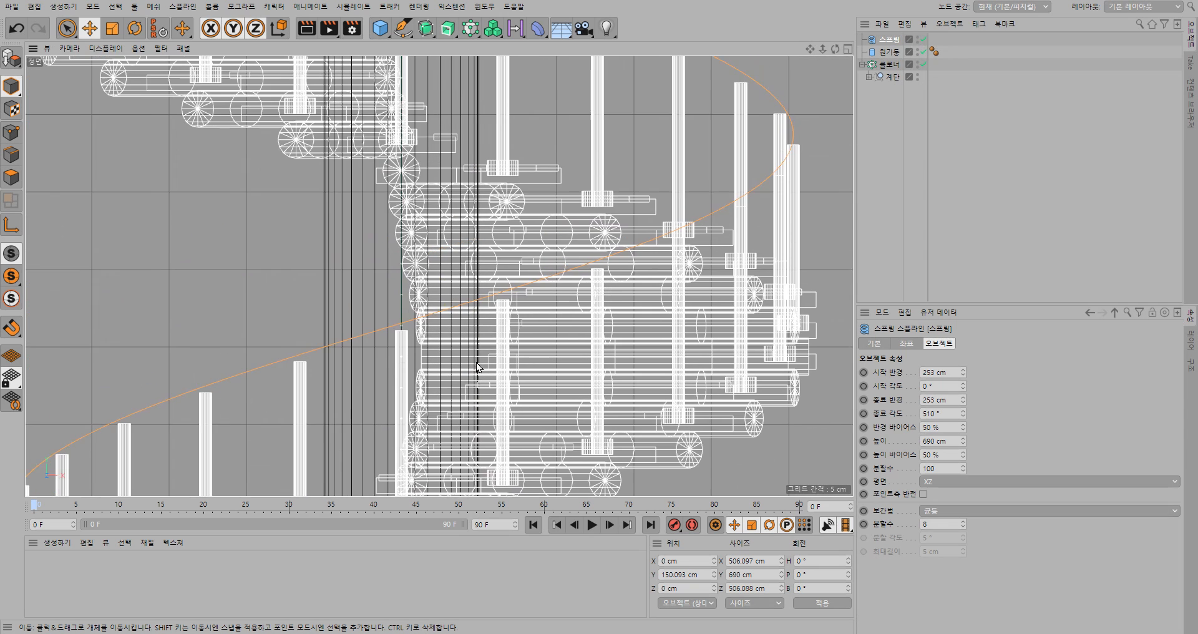
{"action": "middle_click_drag", "start_coordinate": [439, 240], "coordinate": [490, 395], "text": "alt"}
{"action": "middle_click_drag", "start_coordinate": [469, 282], "coordinate": [504, 390], "text": "alt"}
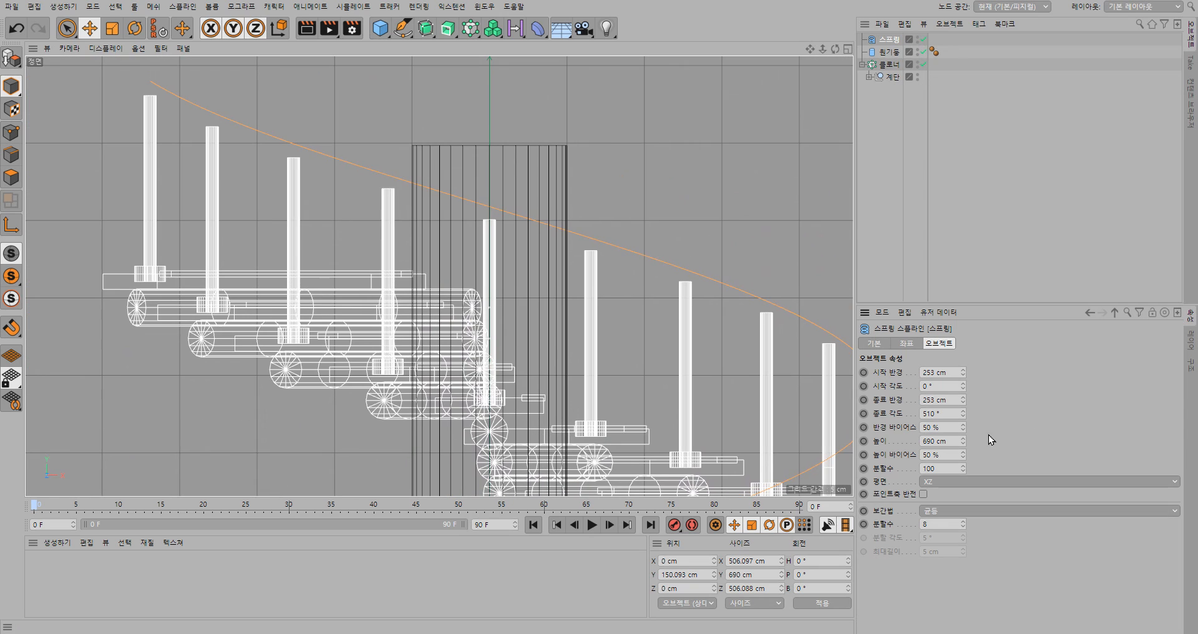
{"action": "left_click", "coordinate": [964, 444]}
{"action": "left_click", "coordinate": [964, 443]}
{"action": "left_click", "coordinate": [964, 439]}
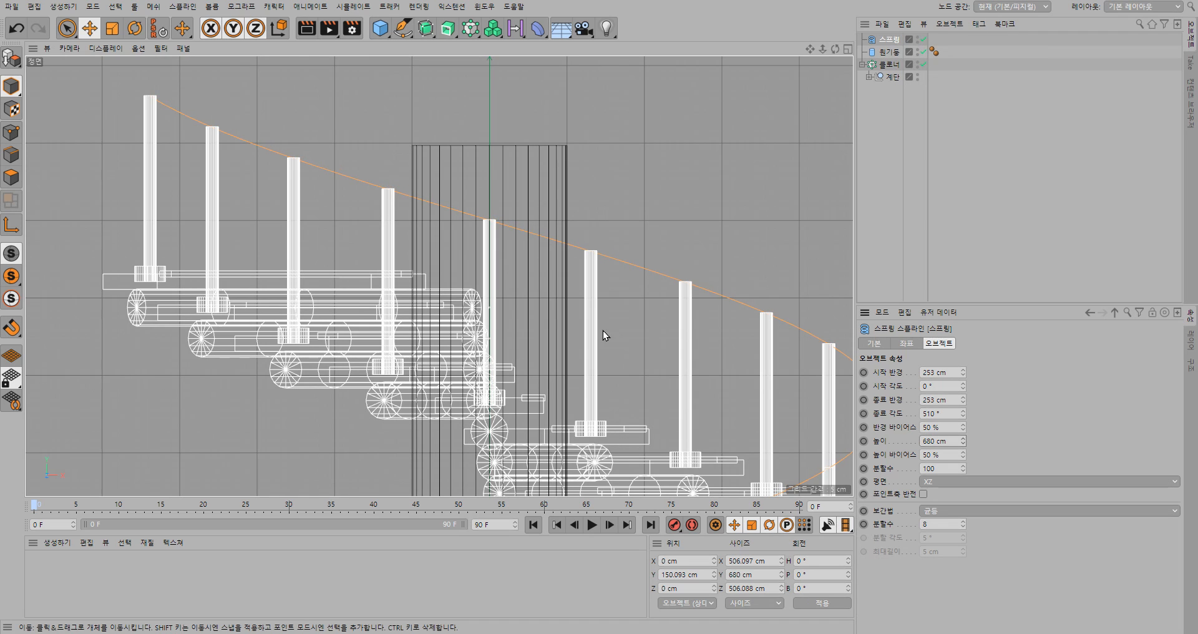
Step: Set the helix spline's start angle to -5° and its end angle to 515° so it extends past both end posts
{"action": "middle_click_drag", "start_coordinate": [668, 358], "coordinate": [569, 256], "text": "alt"}
{"action": "middle_click_drag", "start_coordinate": [582, 346], "coordinate": [581, 253], "text": "alt"}
{"action": "middle_click_drag", "start_coordinate": [559, 371], "coordinate": [605, 294], "text": "alt"}
{"action": "middle_click_drag", "start_coordinate": [522, 350], "coordinate": [628, 260], "text": "alt"}
{"action": "mouse_move", "coordinate": [578, 370]}
{"action": "middle_mouse_down", "text": "alt"}
{"action": "mouse_move", "coordinate": [526, 252]}
{"action": "mouse_move", "coordinate": [564, 347]}
{"action": "mouse_move", "coordinate": [588, 253]}
{"action": "mouse_move", "coordinate": [598, 298]}
{"action": "middle_mouse_up", "text": "alt"}
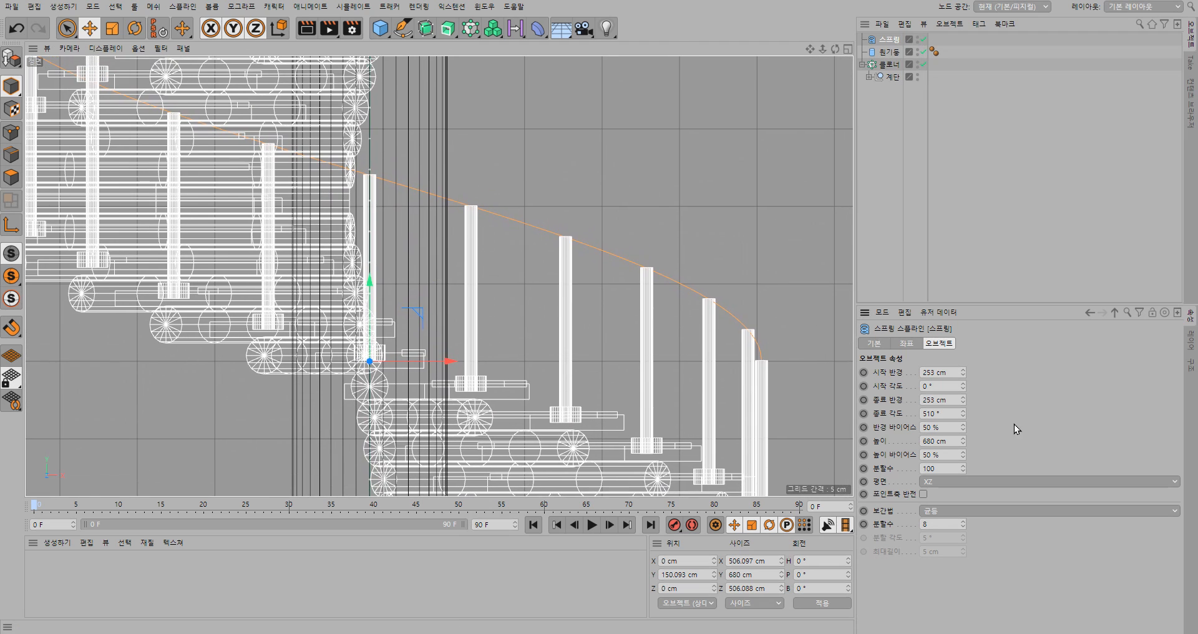
{"action": "double_click", "coordinate": [928, 387]}
{"action": "type", "text": "-5"}
{"action": "left_click", "coordinate": [934, 414]}
{"action": "type", "text": "5"}
{"action": "key", "text": "Return"}
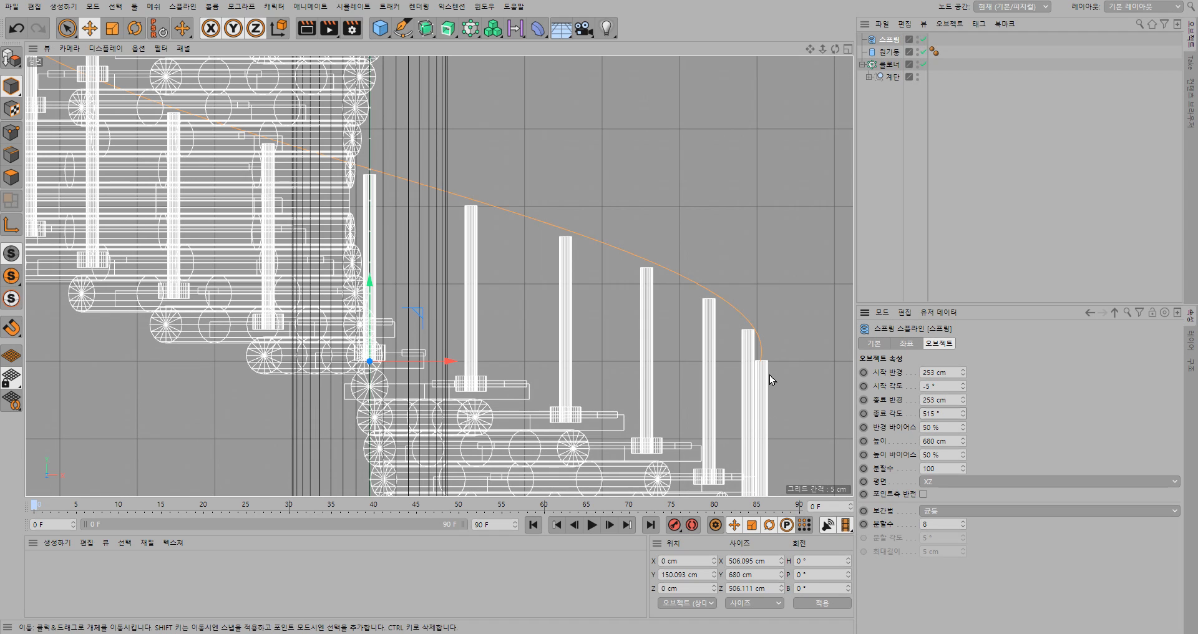
Step: Lower the helix spline along Y to about 144 cm in the perspective view so it meets the lowest posts' tops
{"action": "left_click", "coordinate": [848, 48]}
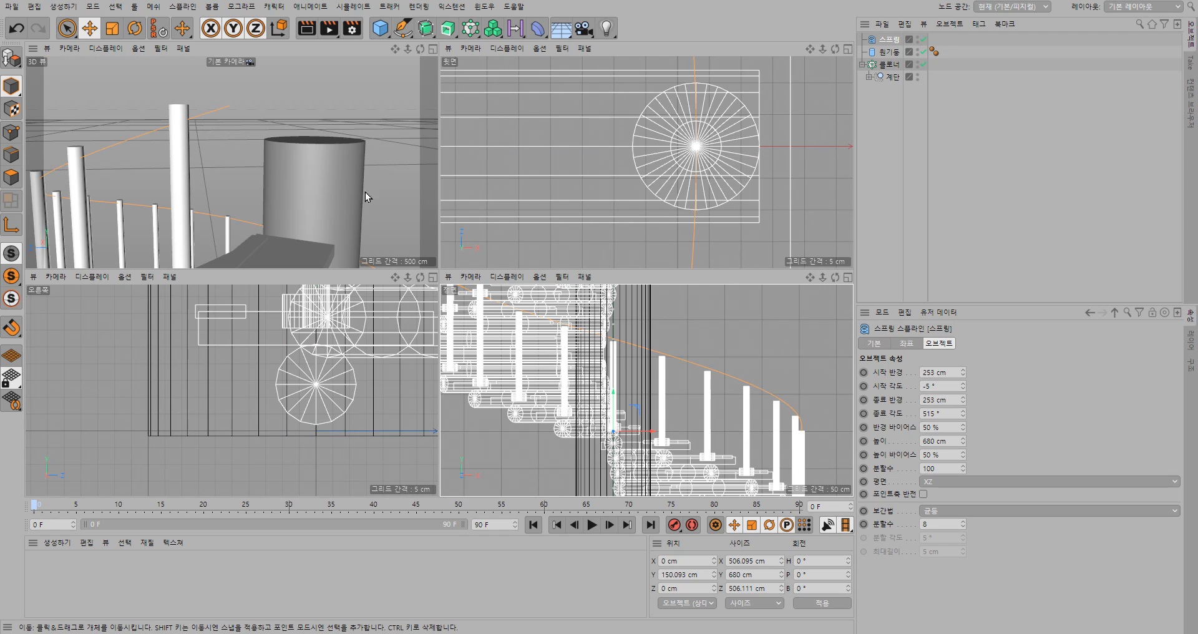
{"action": "left_click", "coordinate": [206, 126]}
{"action": "left_click", "coordinate": [433, 48]}
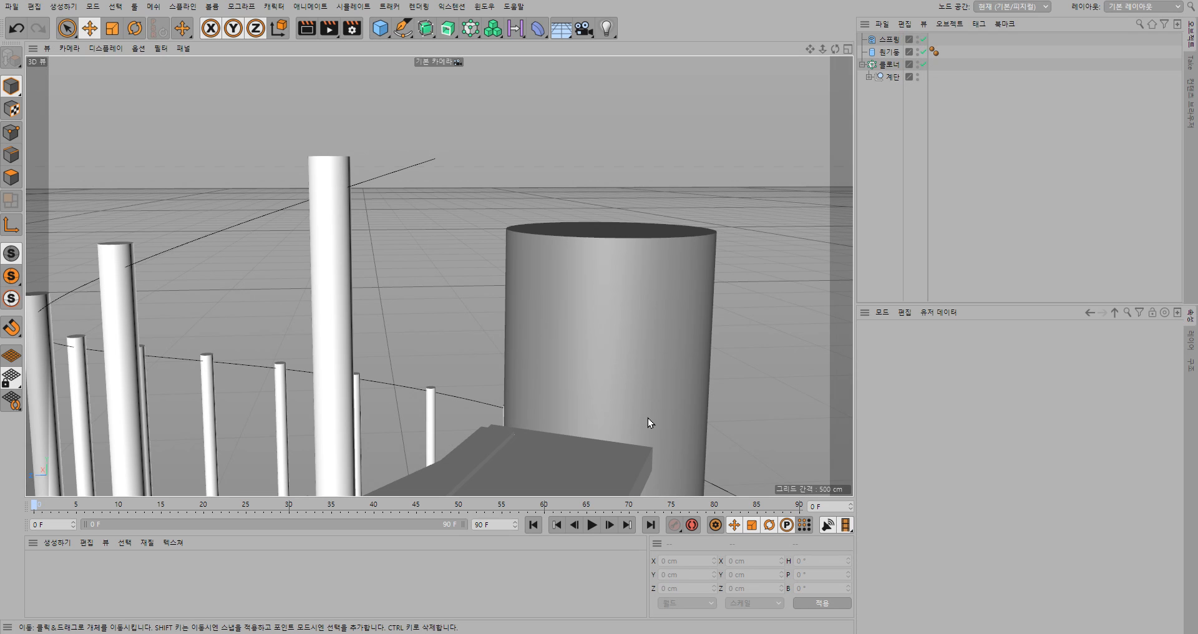
{"action": "middle_click_drag", "start_coordinate": [683, 417], "coordinate": [686, 346], "text": "alt"}
{"action": "left_click_drag", "start_coordinate": [687, 346], "coordinate": [317, 263], "text": "alt"}
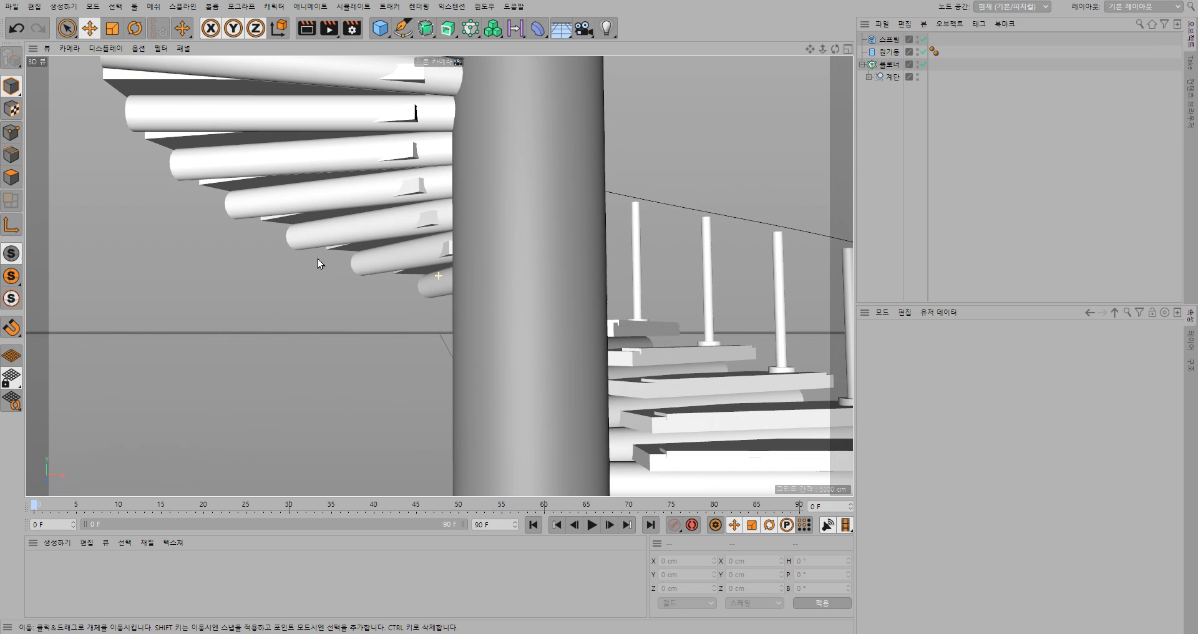
{"action": "left_click_drag", "start_coordinate": [652, 328], "coordinate": [488, 304], "text": "alt"}
{"action": "left_click", "coordinate": [428, 324]}
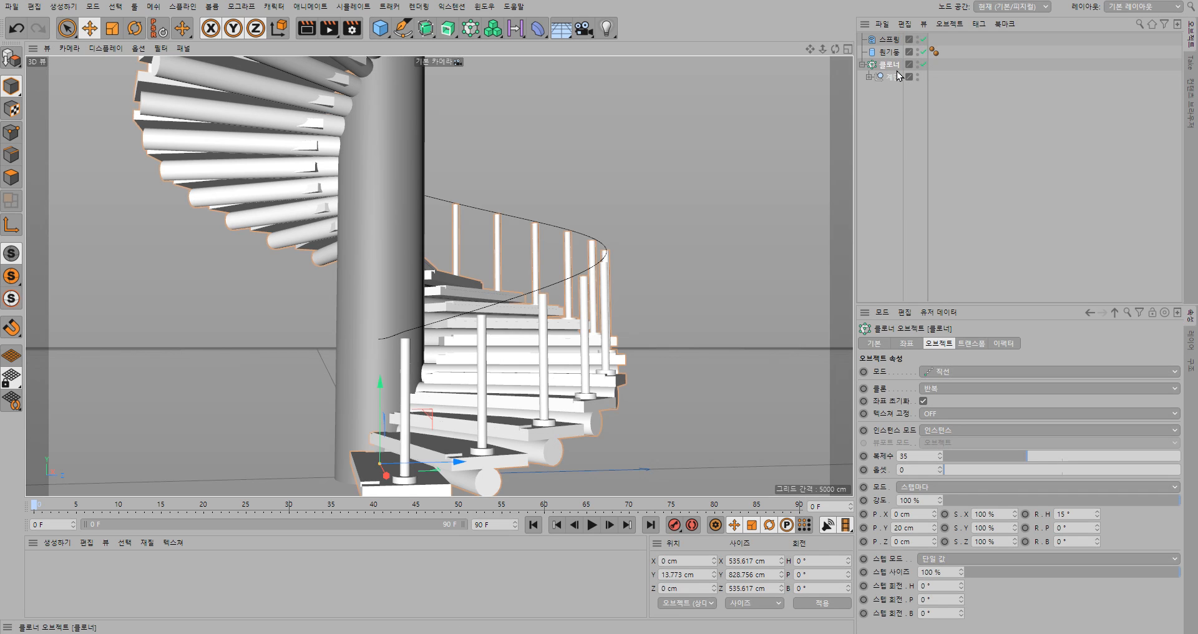
{"action": "left_click", "coordinate": [888, 39]}
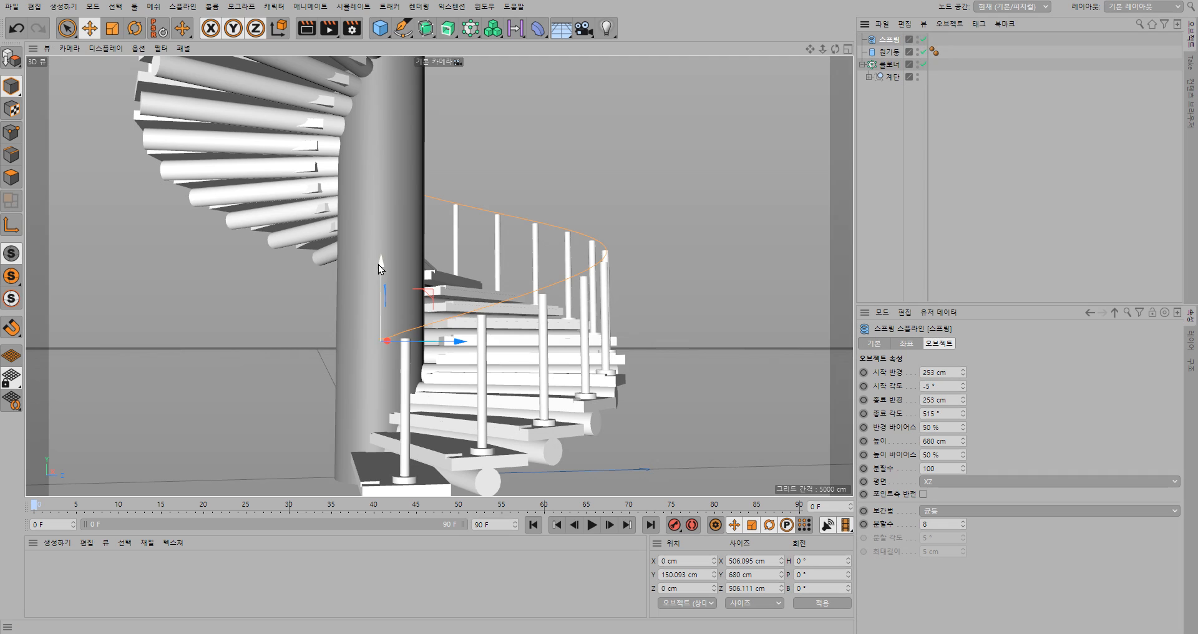
{"action": "left_click_drag", "start_coordinate": [381, 261], "coordinate": [381, 266]}
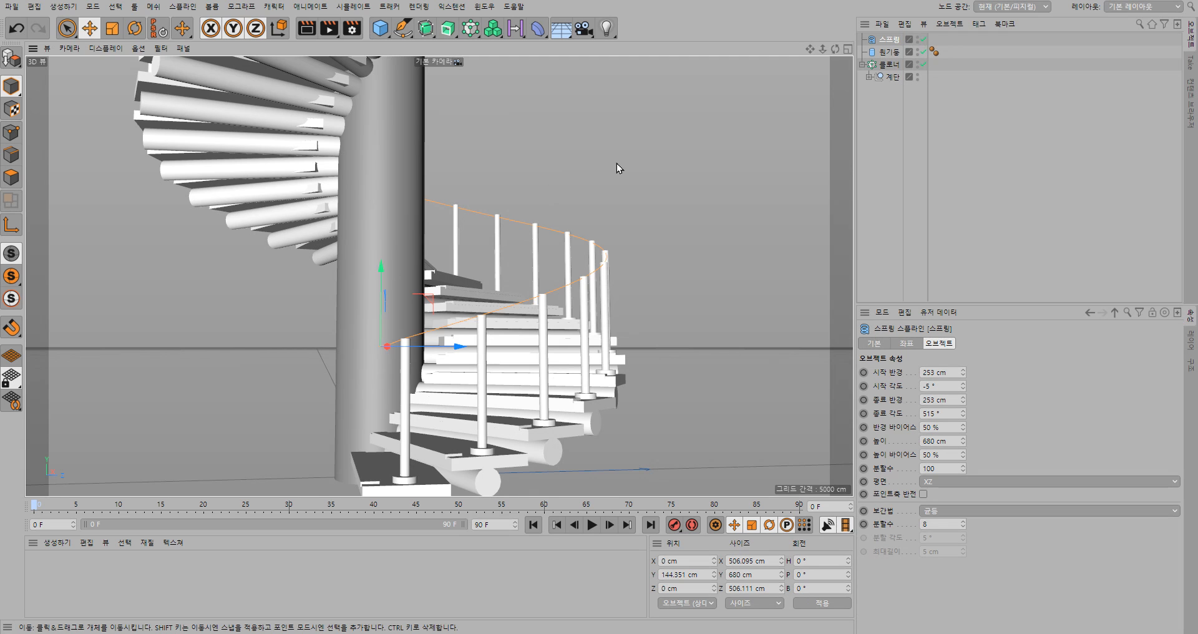
Step: Set the helix spline's height to 693 cm so its upper end rests on the top of the last railing post
{"action": "middle_click_drag", "start_coordinate": [617, 163], "coordinate": [613, 417], "text": "alt"}
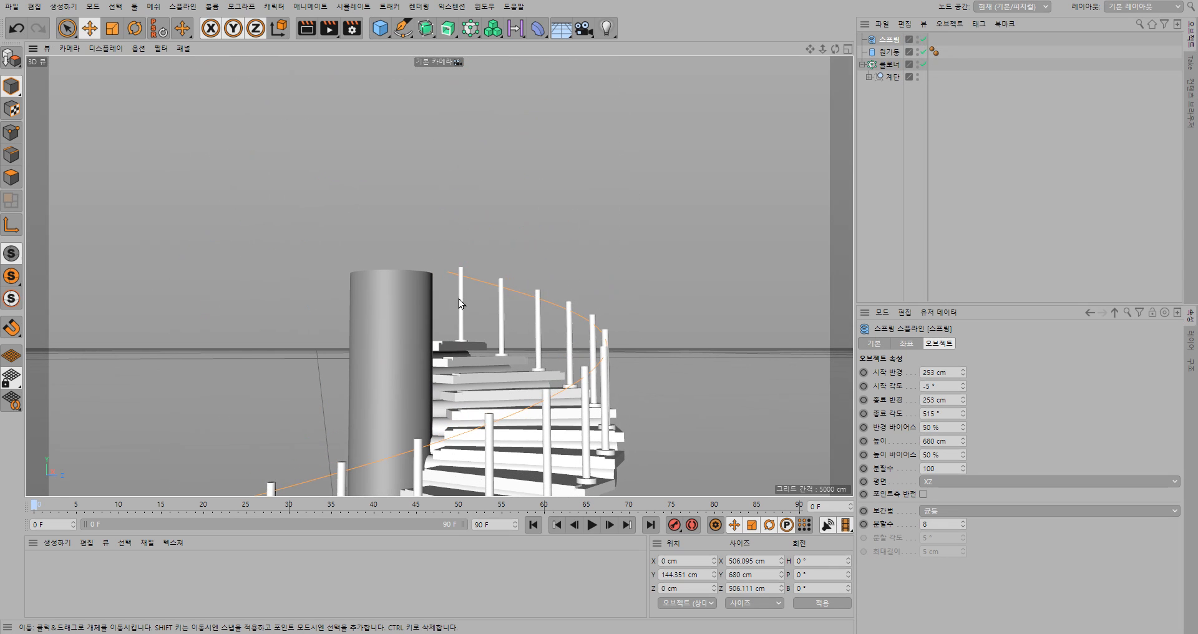
{"action": "scroll", "coordinate": [455, 294], "scroll_direction": "up", "scroll_amount": 10}
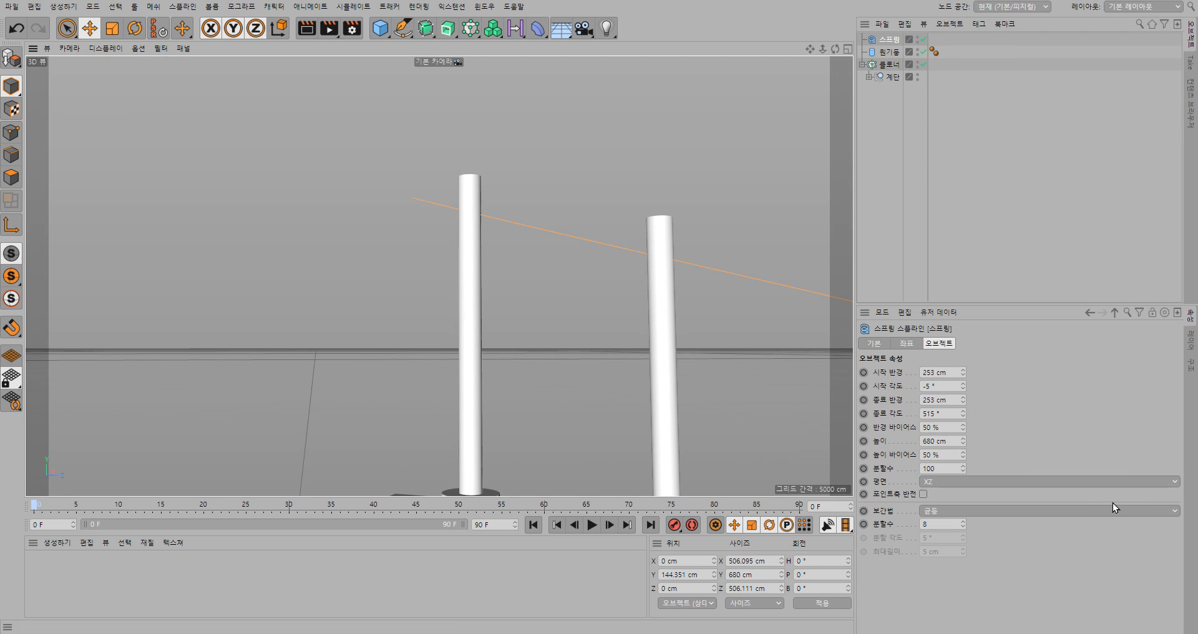
{"action": "left_click", "coordinate": [965, 438]}
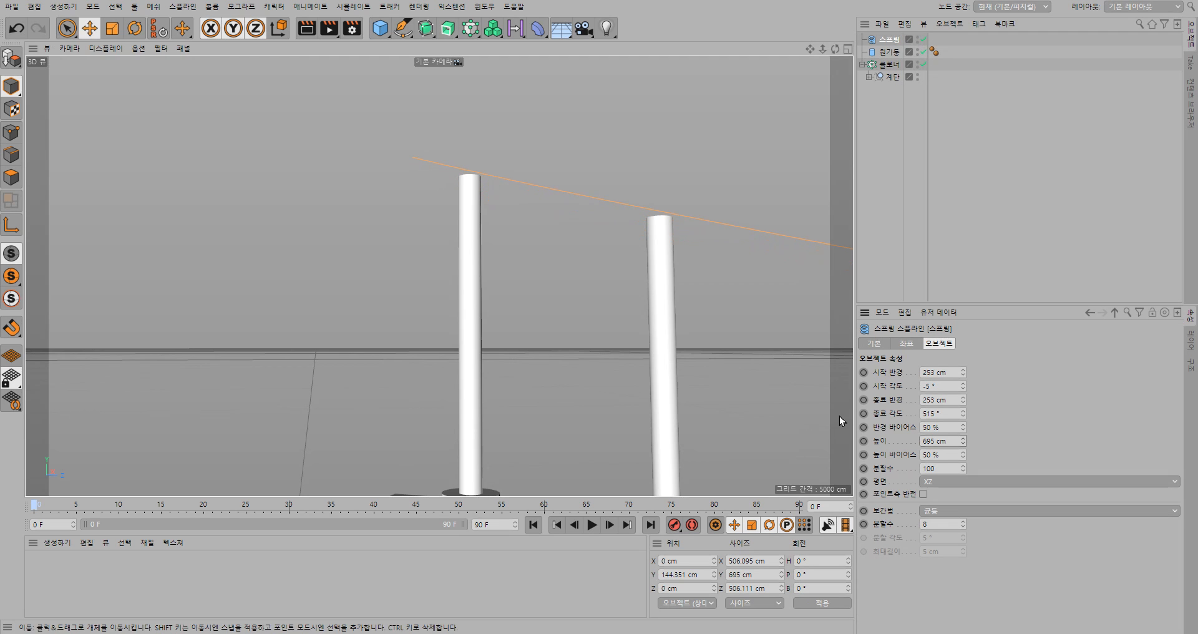
{"action": "left_click", "coordinate": [963, 444]}
{"action": "left_click_drag", "start_coordinate": [578, 301], "coordinate": [593, 321], "text": "alt"}
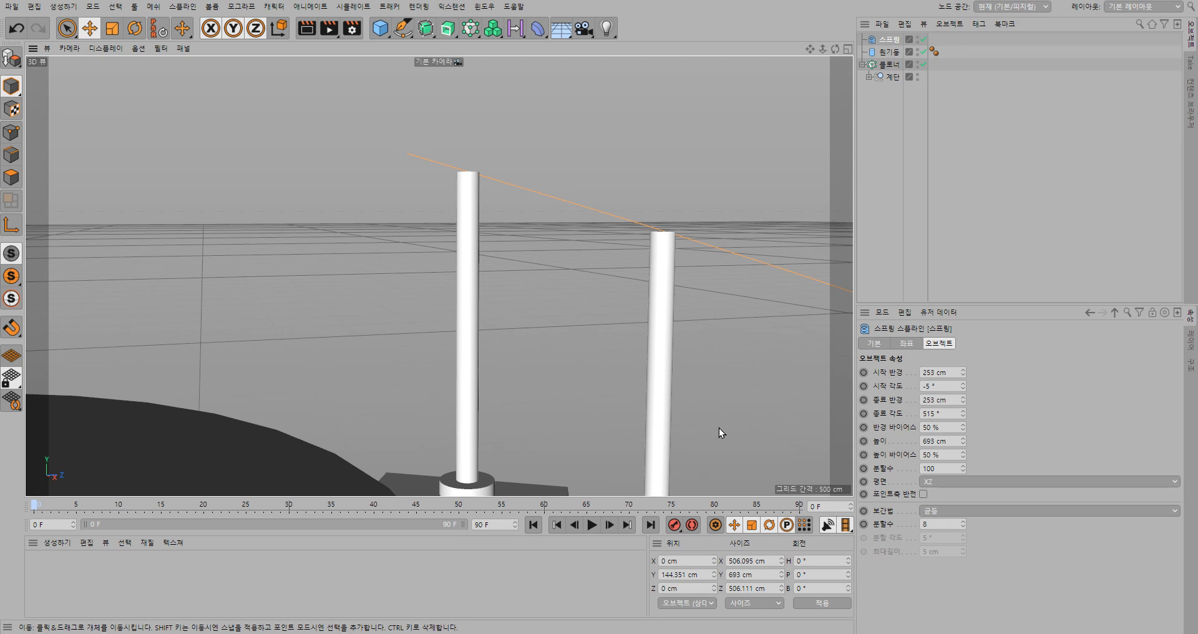
Step: Add a flower spline and set its number of petals to 6
{"action": "middle_click_drag", "start_coordinate": [719, 429], "coordinate": [687, 301], "text": "alt"}
{"action": "middle_click_drag", "start_coordinate": [701, 406], "coordinate": [605, 184], "text": "alt"}
{"action": "middle_click_drag", "start_coordinate": [587, 281], "coordinate": [447, 70], "text": "alt"}
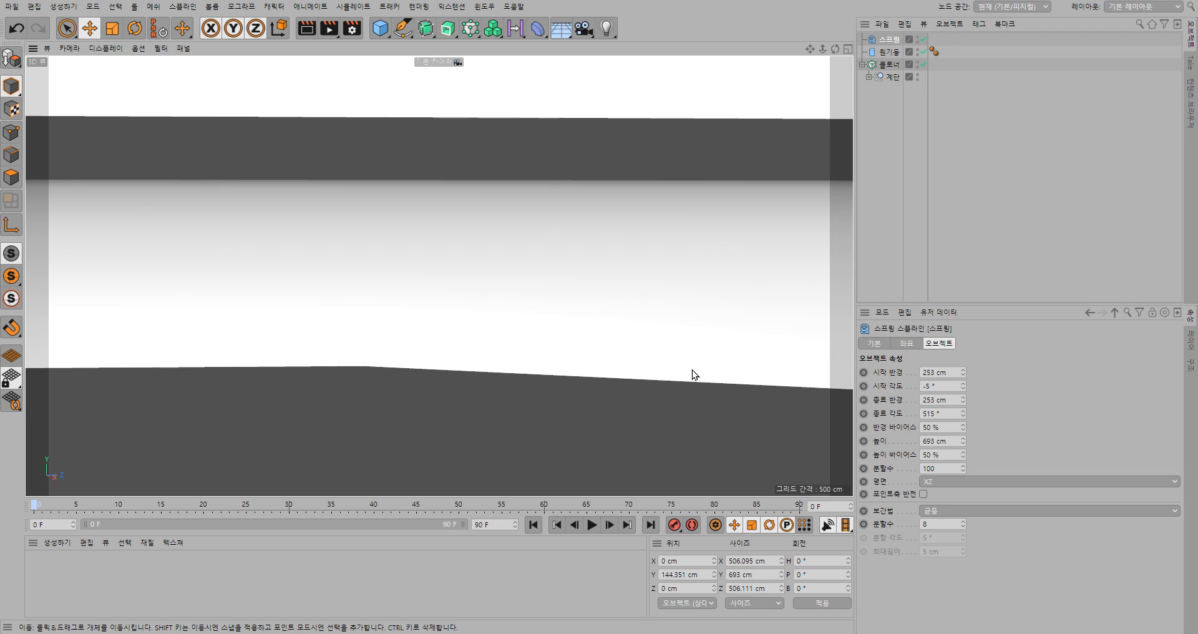
{"action": "scroll", "coordinate": [691, 368], "scroll_direction": "down", "scroll_amount": 10}
{"action": "scroll", "coordinate": [691, 367], "scroll_direction": "down", "scroll_amount": 5}
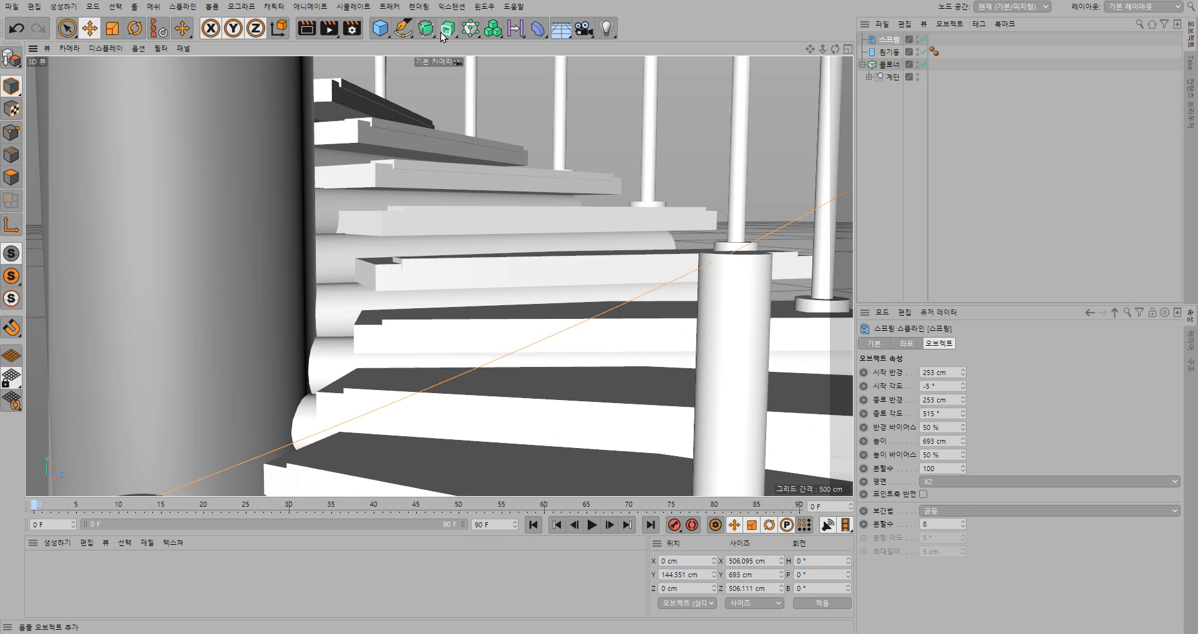
{"action": "left_click", "coordinate": [403, 28]}
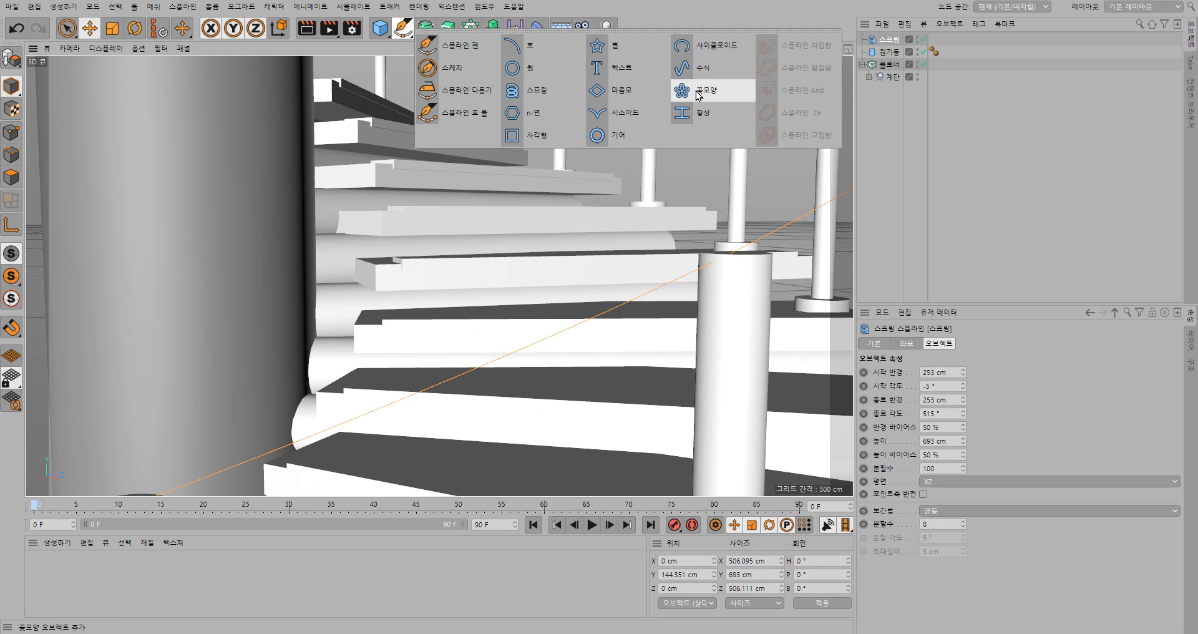
{"action": "left_click", "coordinate": [696, 91]}
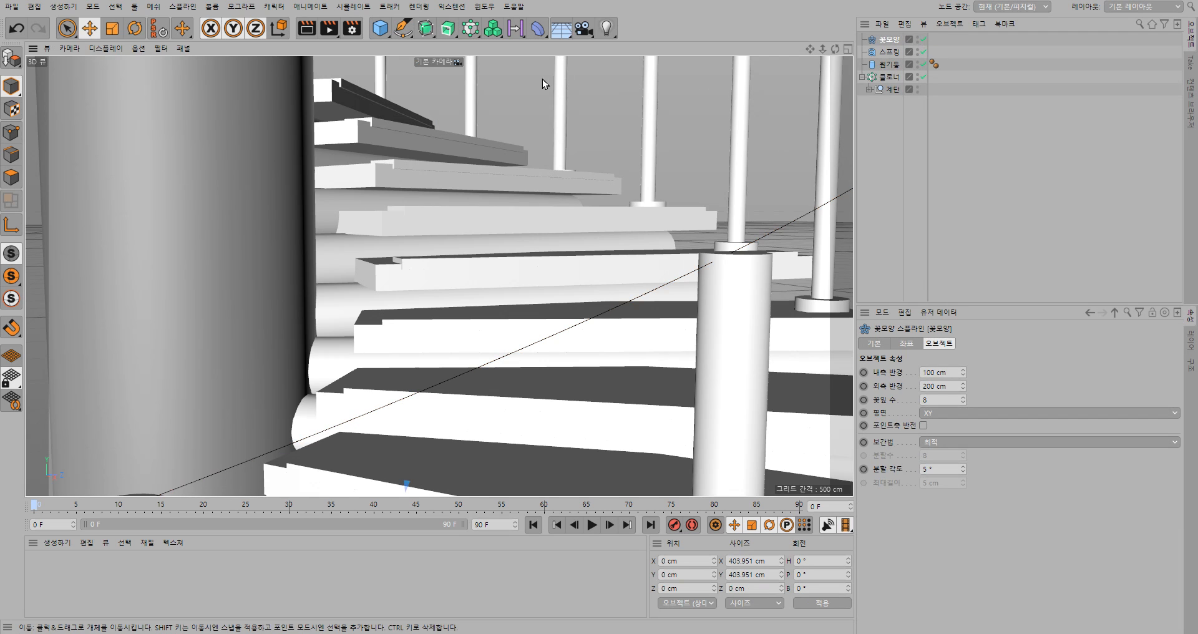
{"action": "left_click", "coordinate": [964, 402]}
{"action": "left_click", "coordinate": [964, 402]}
Step: Give the flower spline an inner radius of 6 cm and outer radius of 10 cm, and move it beside the lowest step, about X 227, Z -76 cm
{"action": "scroll", "coordinate": [238, 428], "scroll_direction": "down", "scroll_amount": 8}
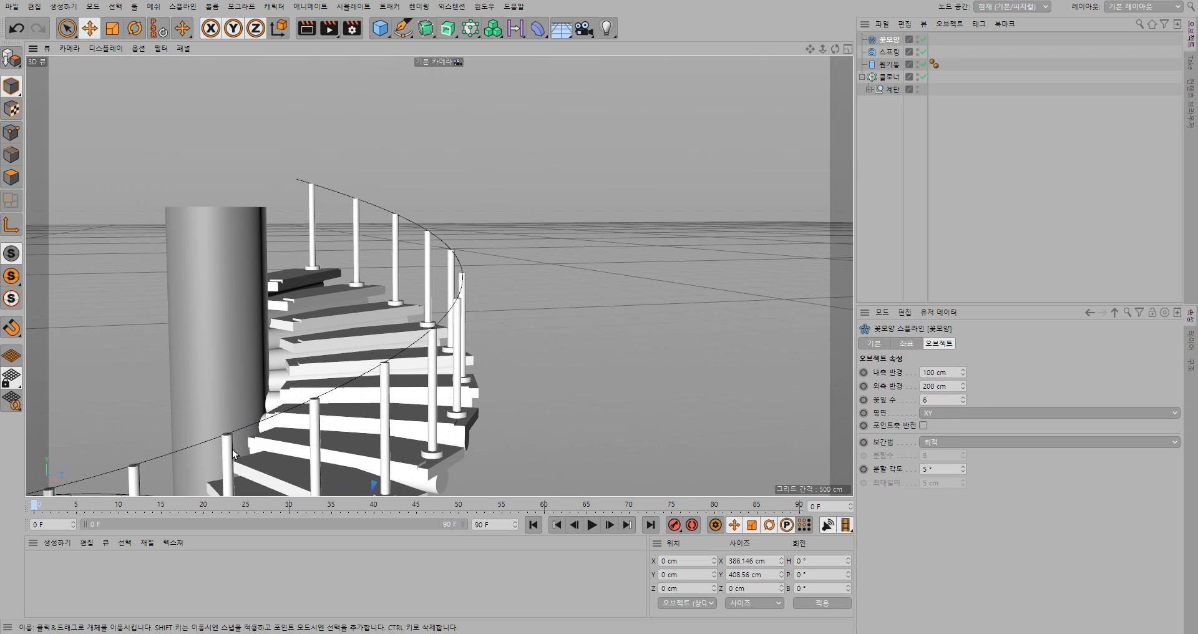
{"action": "left_click_drag", "start_coordinate": [232, 448], "coordinate": [522, 372], "text": "alt"}
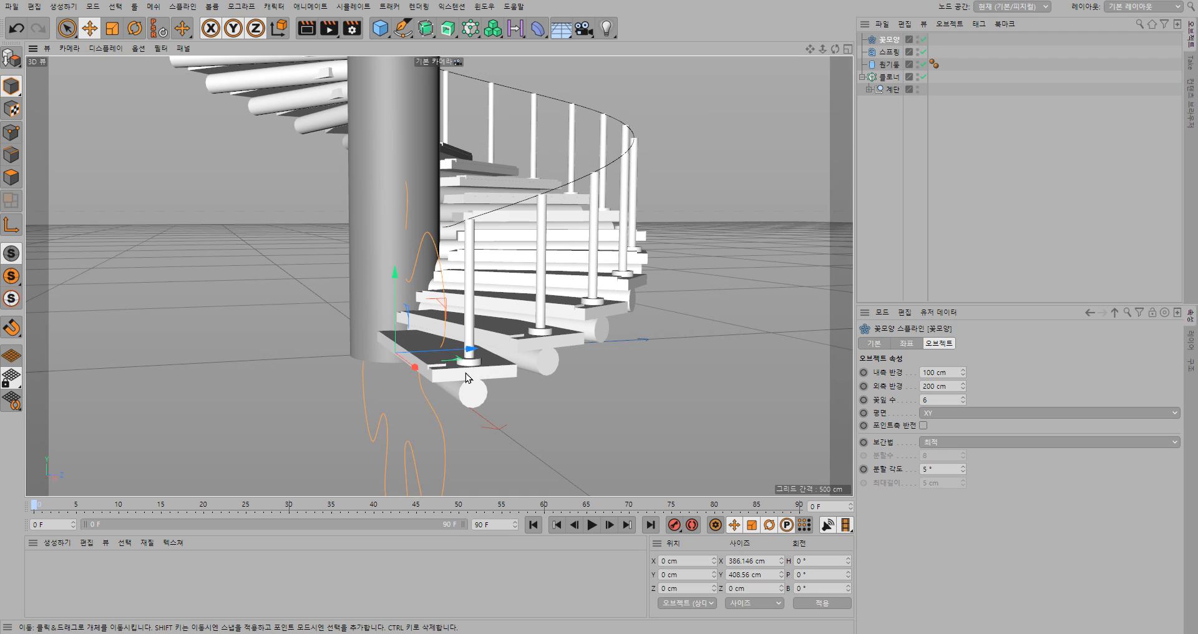
{"action": "left_click", "coordinate": [933, 373]}
{"action": "left_click_drag", "start_coordinate": [915, 372], "coordinate": [902, 375]}
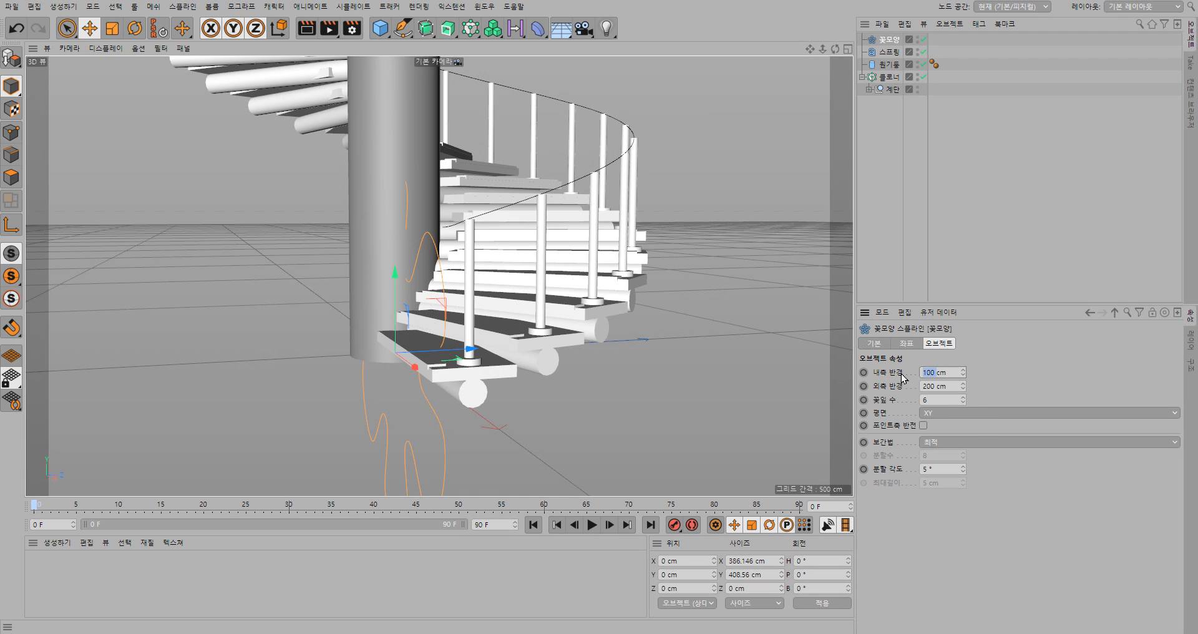
{"action": "type", "text": "6"}
{"action": "key", "text": "Tab"}
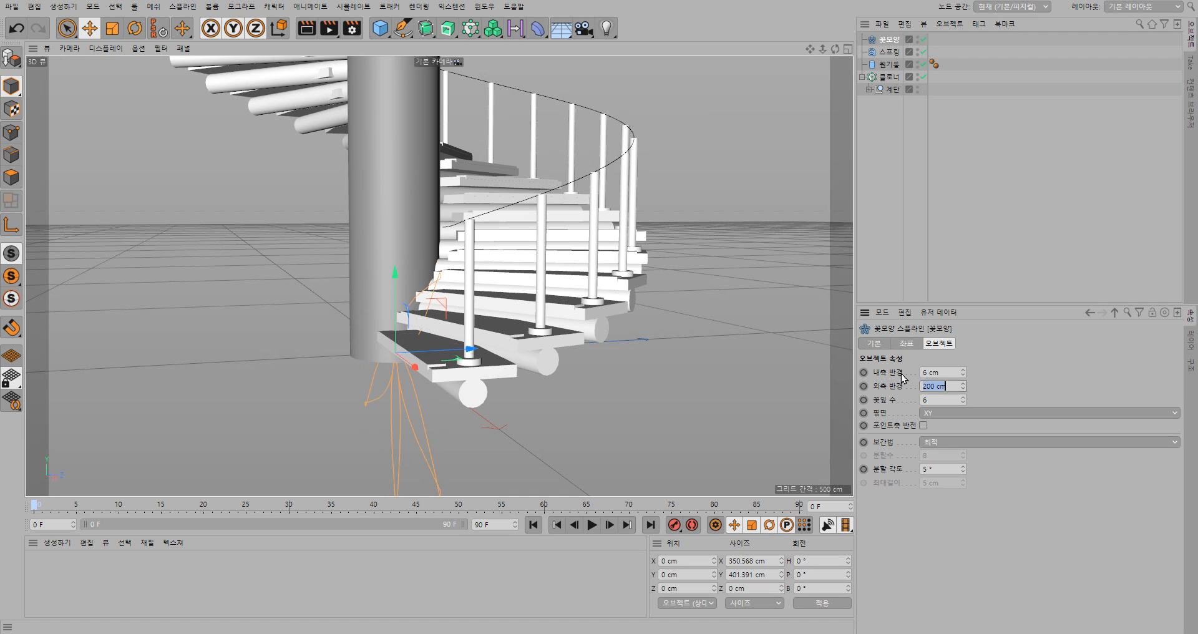
{"action": "type", "text": "10"}
{"action": "key", "text": "Return"}
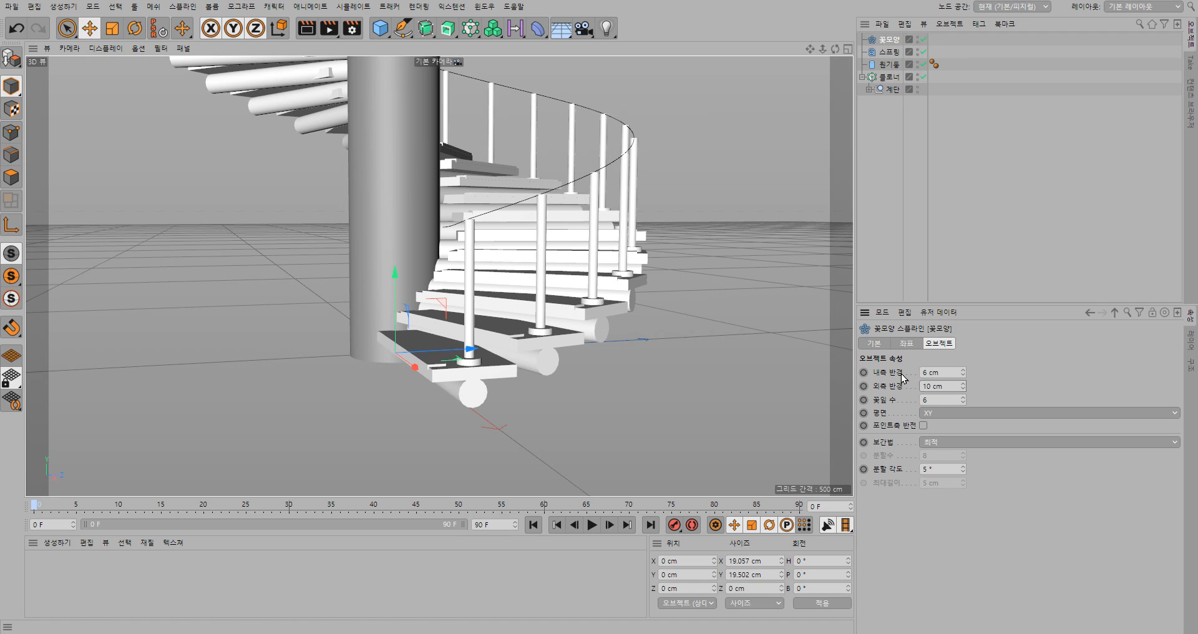
{"action": "left_click_drag", "start_coordinate": [470, 351], "coordinate": [375, 436]}
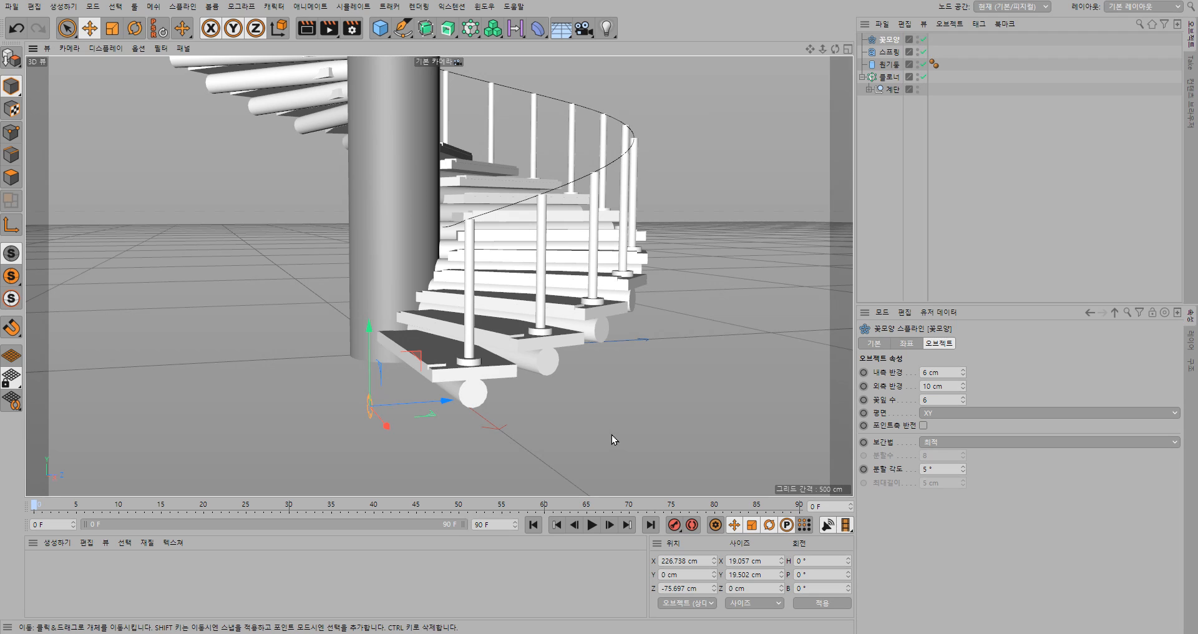
Step: Reduce the flower spline's outer radius to 8 cm and its inner radius to 5 cm
{"action": "left_click", "coordinate": [924, 386]}
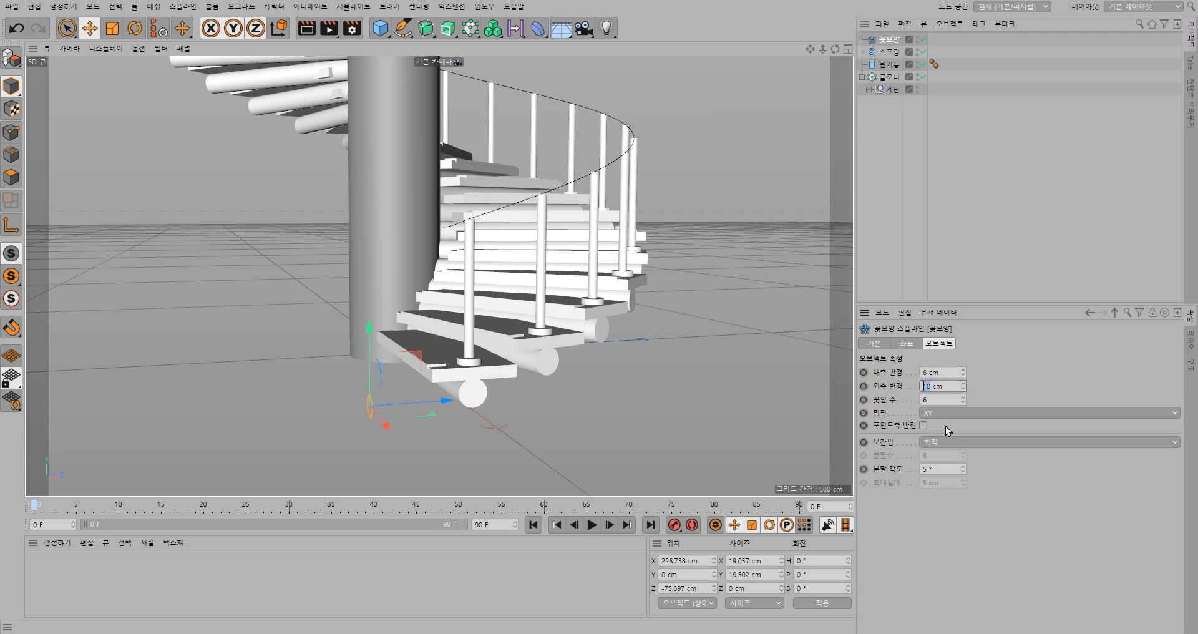
{"action": "type", "text": "8"}
{"action": "key", "text": "Return"}
{"action": "double_click", "coordinate": [926, 372]}
{"action": "type", "text": "5"}
{"action": "key", "text": "Return"}
Step: Set the flower spline's inner radius to 4 cm and its outer radius to 6 cm, trying smaller radii first
{"action": "left_click_drag", "start_coordinate": [399, 450], "coordinate": [515, 430], "text": "alt"}
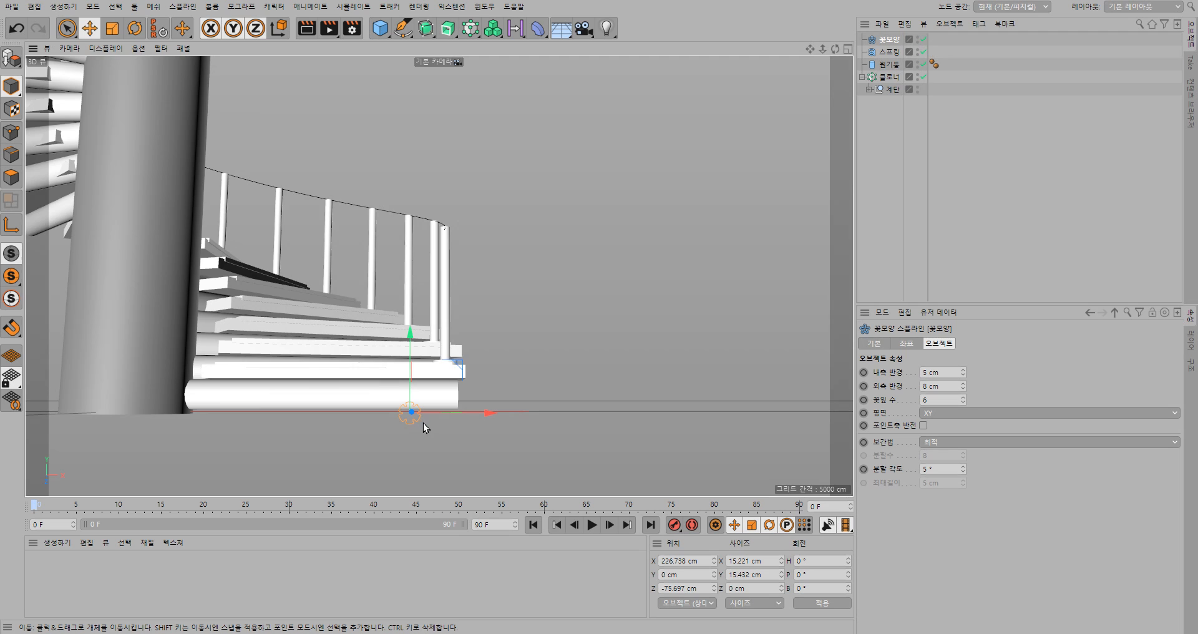
{"action": "mouse_move", "coordinate": [422, 422]}
{"action": "left_mouse_down", "text": "alt"}
{"action": "mouse_move", "coordinate": [436, 446]}
{"action": "mouse_move", "coordinate": [422, 434]}
{"action": "left_mouse_up", "text": "alt"}
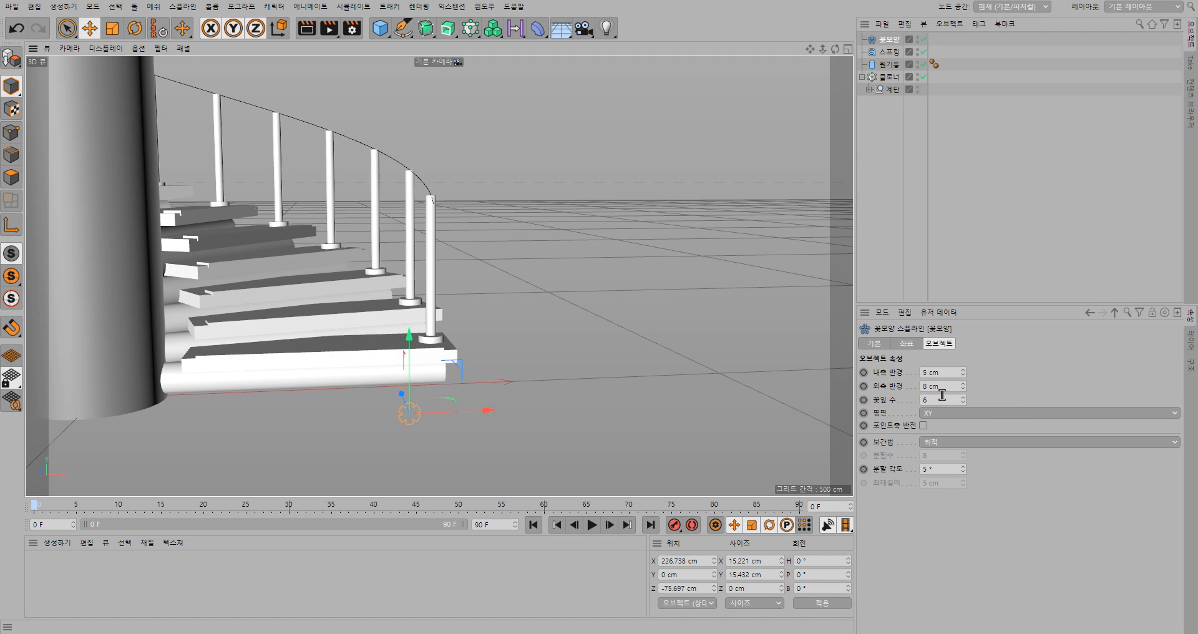
{"action": "left_click", "coordinate": [963, 390]}
{"action": "left_click", "coordinate": [964, 389]}
{"action": "left_click", "coordinate": [964, 390]}
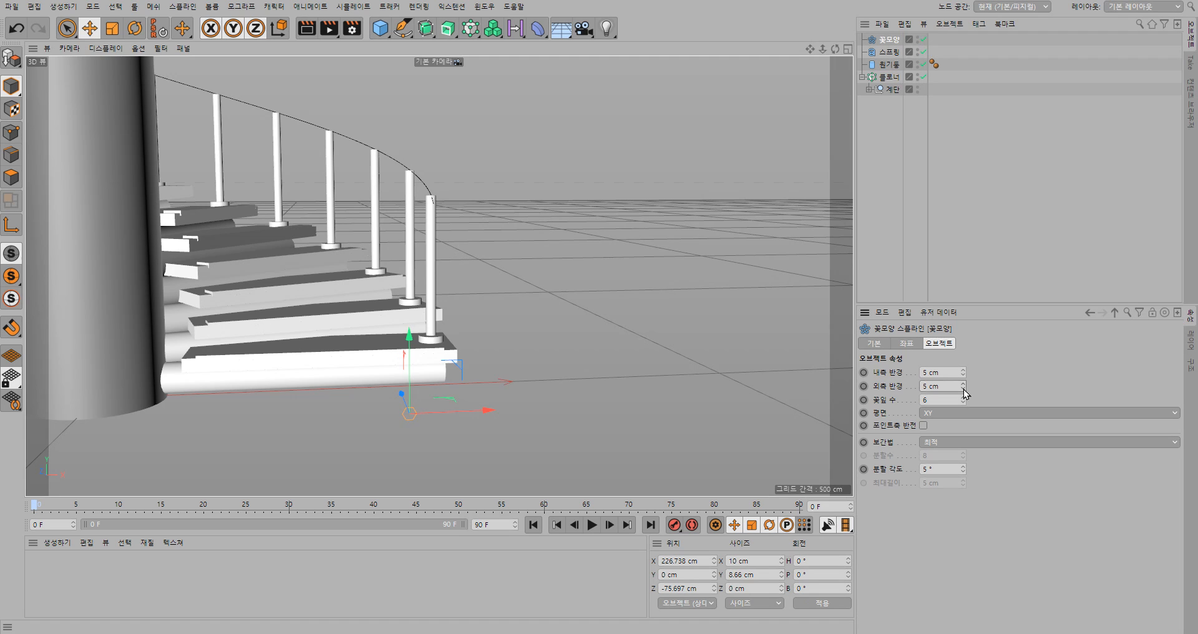
{"action": "left_click", "coordinate": [964, 375]}
{"action": "left_click", "coordinate": [964, 375]}
{"action": "left_click", "coordinate": [964, 375]}
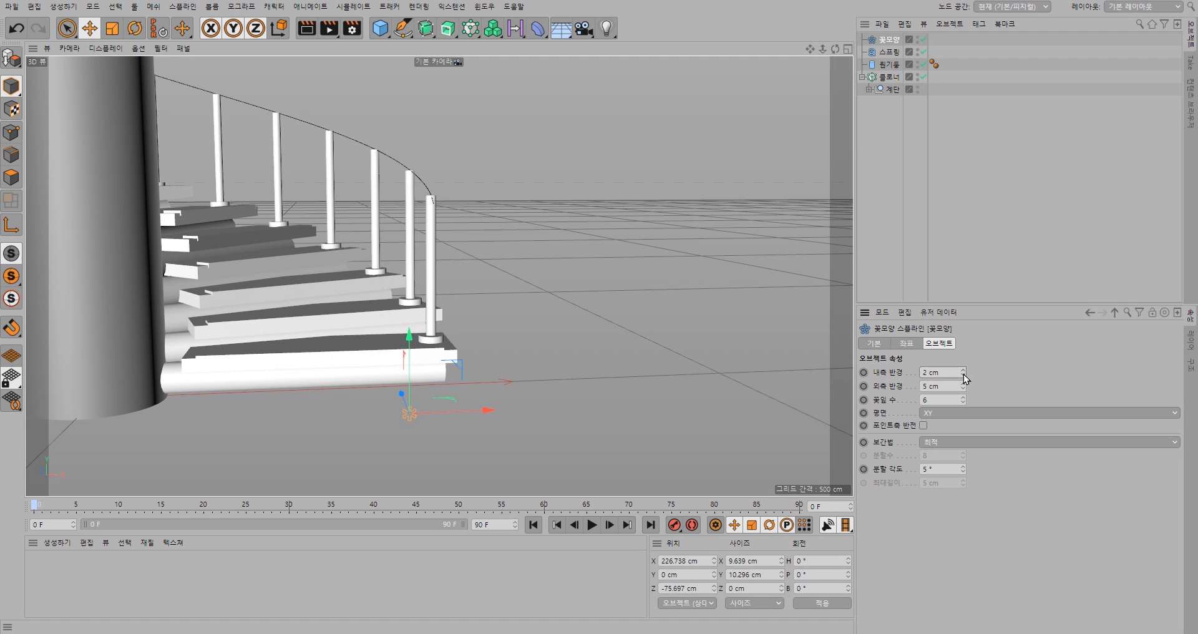
{"action": "left_click", "coordinate": [964, 370]}
{"action": "left_click", "coordinate": [964, 383]}
{"action": "left_click", "coordinate": [964, 370]}
{"action": "left_click_drag", "start_coordinate": [949, 387], "coordinate": [905, 390]}
{"action": "type", "text": "5"}
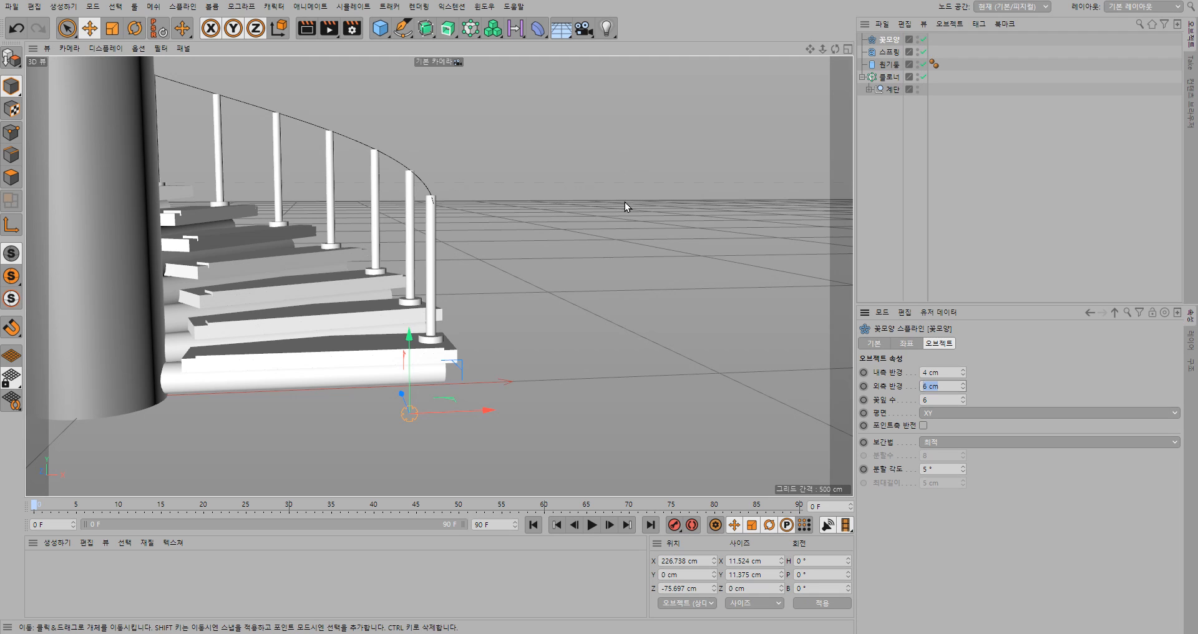
Step: Add a Sweep generator and nest the flower and helix splines under it to form the handrail
{"action": "left_click", "coordinate": [448, 28]}
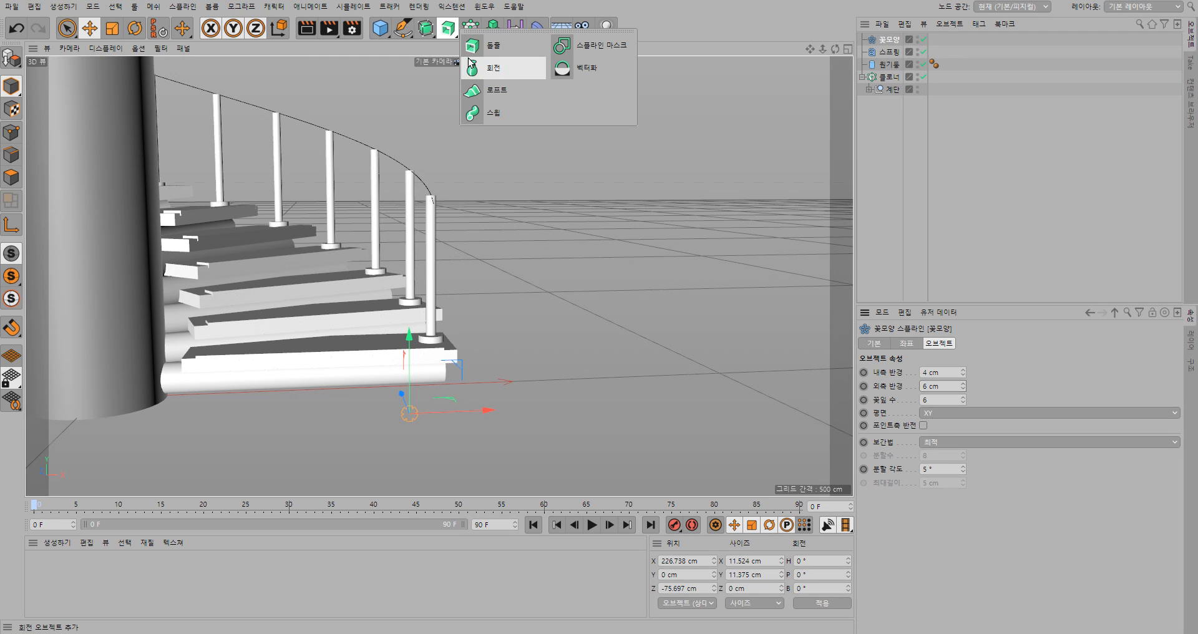
{"action": "left_click", "coordinate": [496, 121]}
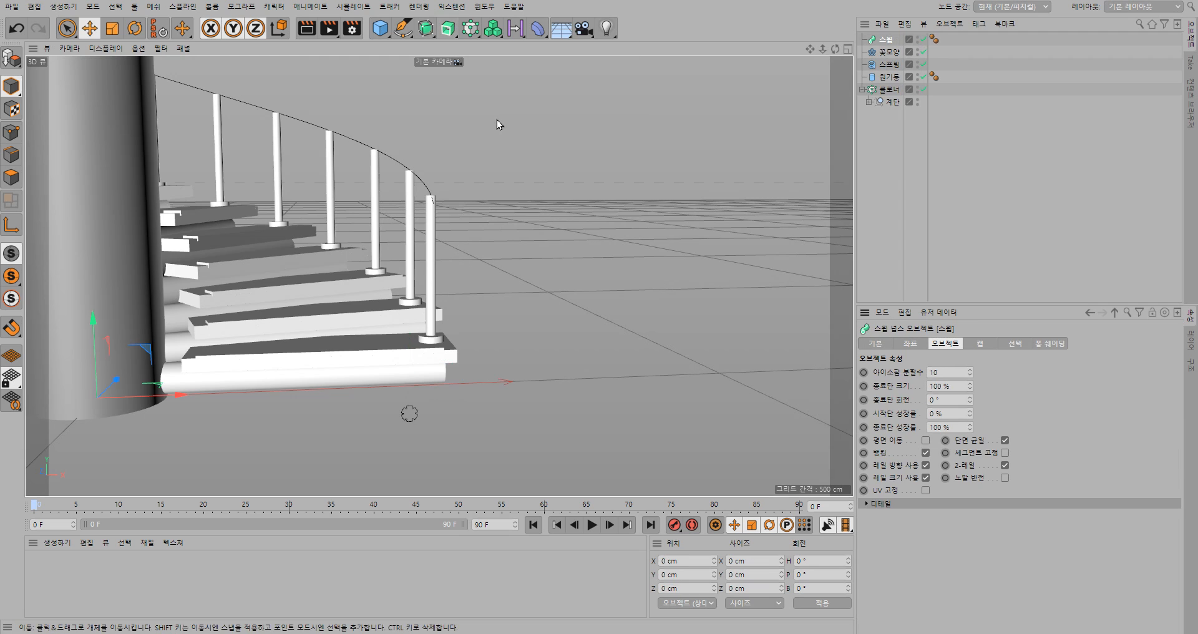
{"action": "left_click", "coordinate": [892, 66], "text": "ctrl"}
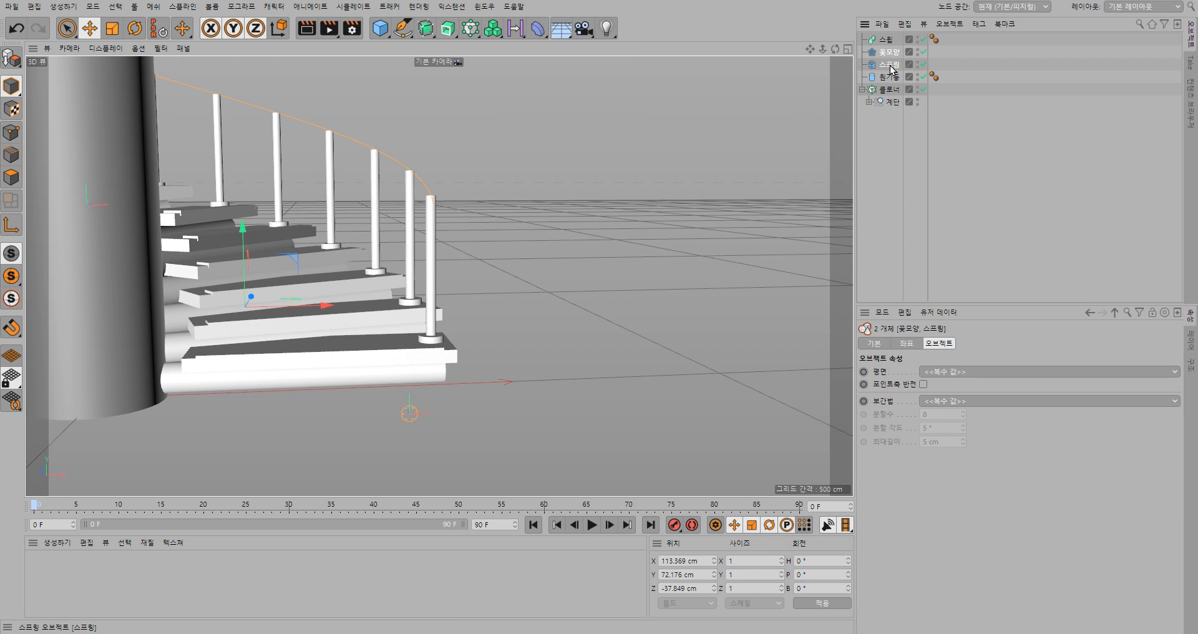
{"action": "left_click_drag", "start_coordinate": [891, 66], "coordinate": [885, 40]}
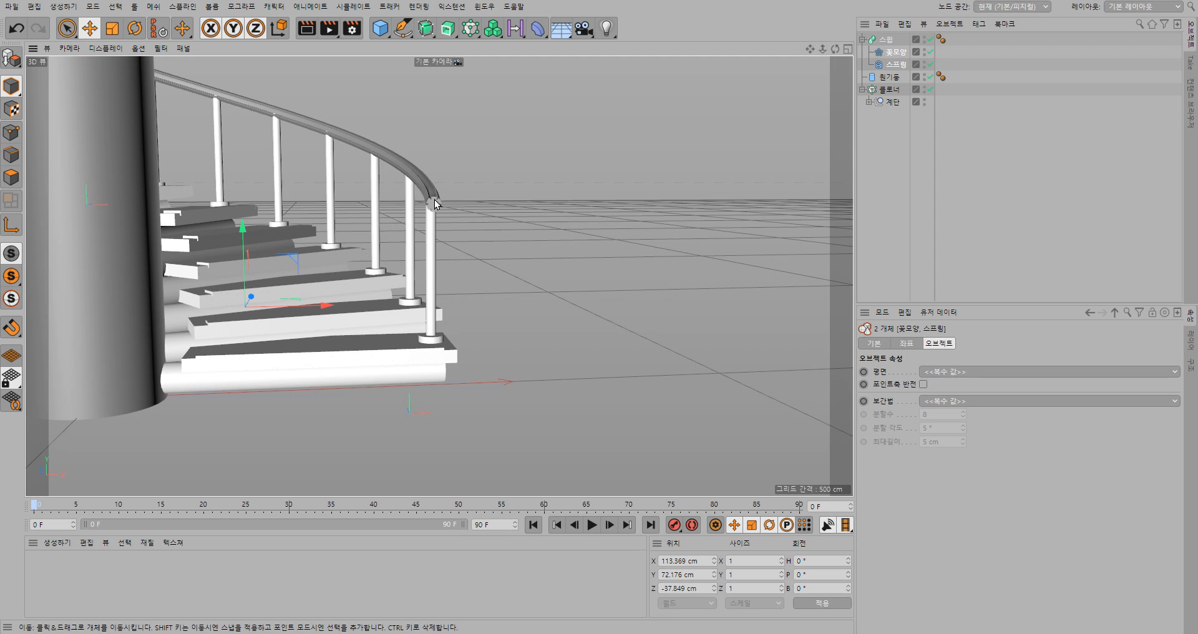
Step: Examine the swept handrail from its lower end profile up to its upper end, checking how it follows the balusters around the column
{"action": "scroll", "coordinate": [444, 202], "scroll_direction": "up", "scroll_amount": 3}
{"action": "scroll", "coordinate": [455, 205], "scroll_direction": "up", "scroll_amount": 5}
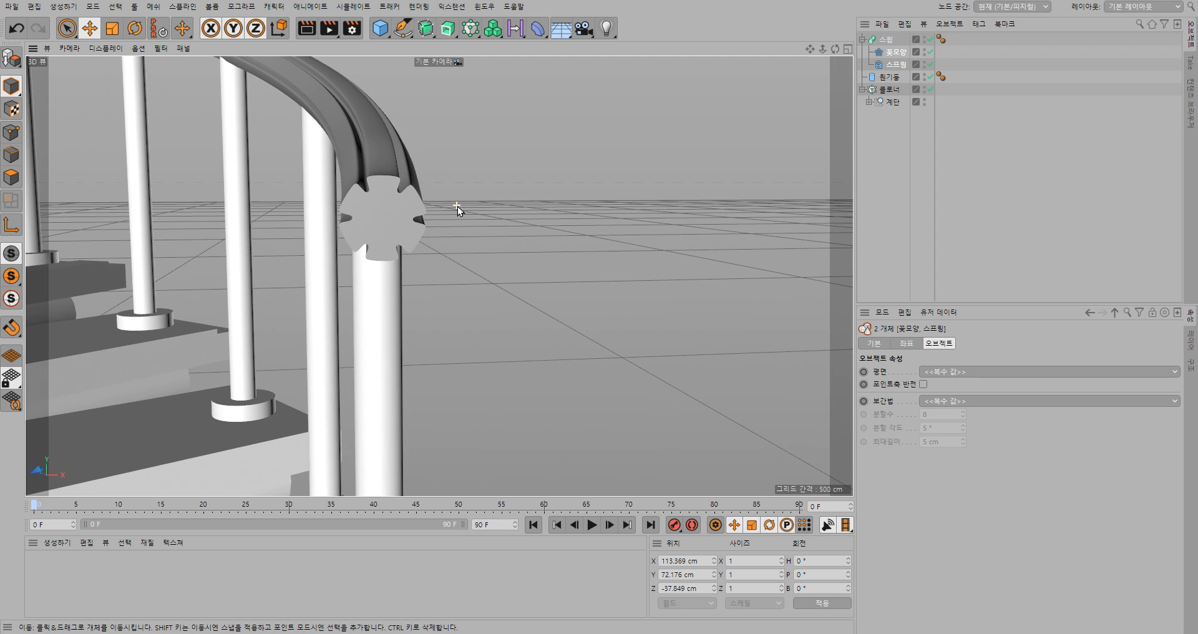
{"action": "scroll", "coordinate": [458, 205], "scroll_direction": "down", "scroll_amount": 1}
{"action": "mouse_move", "coordinate": [500, 211]}
{"action": "left_mouse_down", "text": "alt"}
{"action": "mouse_move", "coordinate": [410, 221]}
{"action": "mouse_move", "coordinate": [341, 196]}
{"action": "left_mouse_up", "text": "alt"}
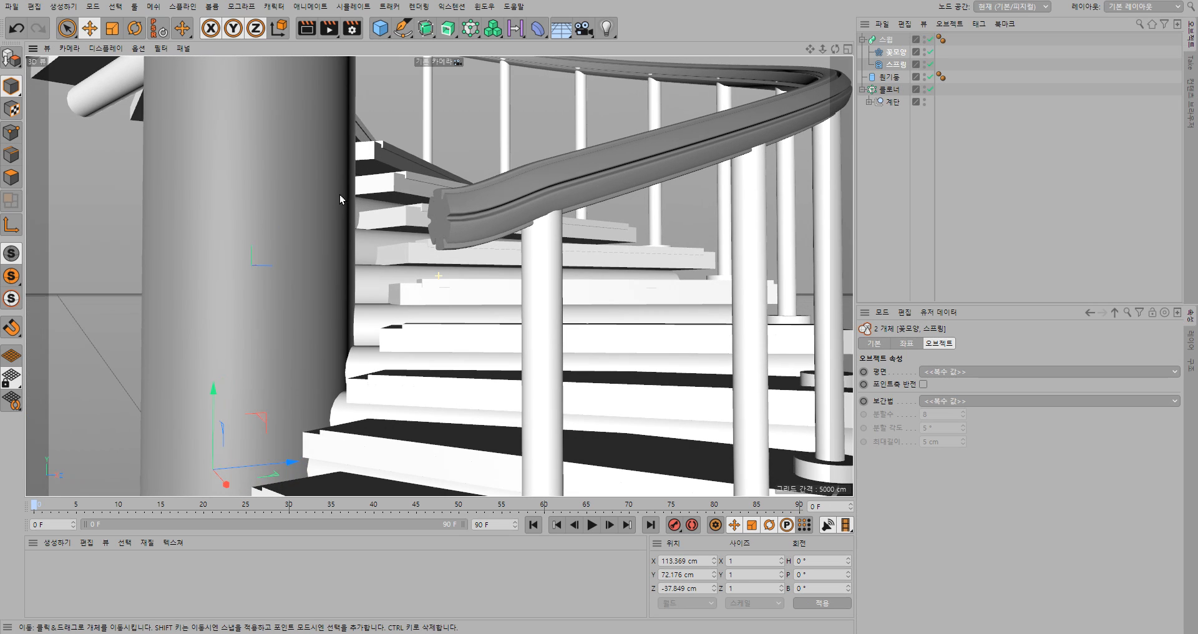
{"action": "left_click_drag", "start_coordinate": [603, 233], "coordinate": [584, 287], "text": "alt"}
{"action": "left_click_drag", "start_coordinate": [569, 171], "coordinate": [612, 318], "text": "alt"}
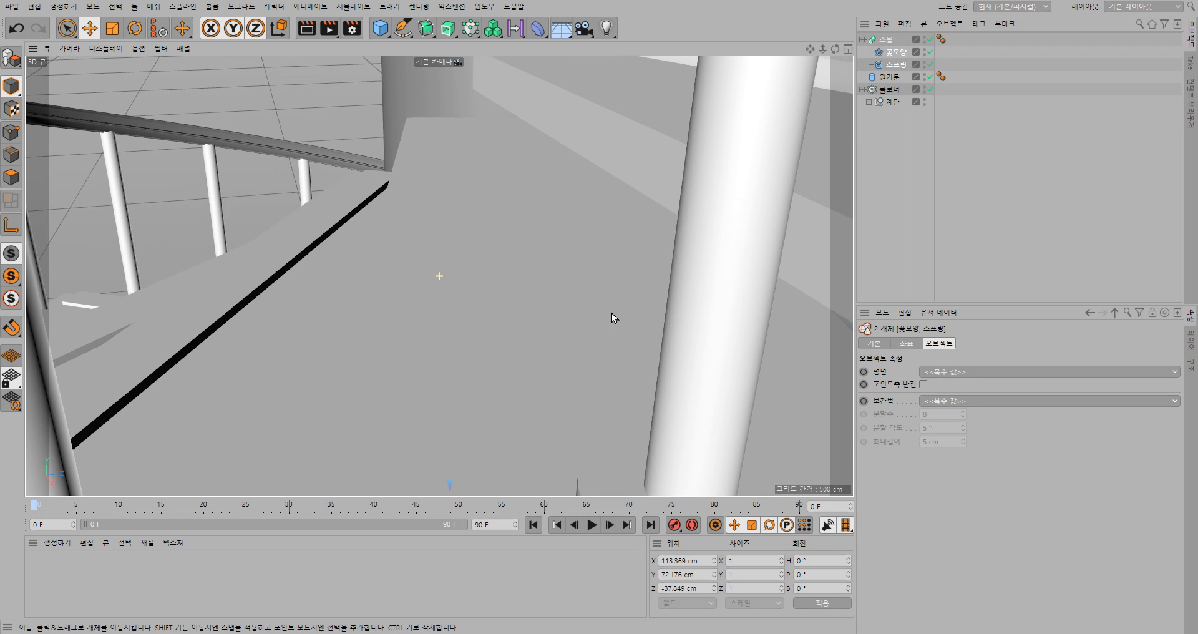
{"action": "scroll", "coordinate": [612, 268], "scroll_direction": "down", "scroll_amount": 8}
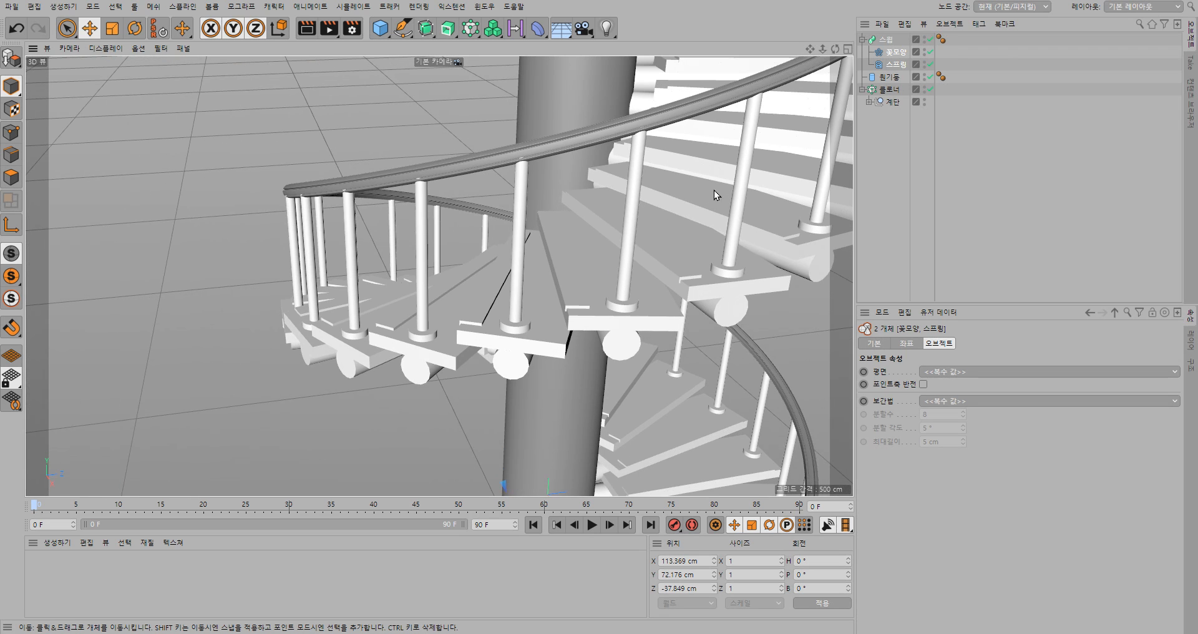
{"action": "left_click_drag", "start_coordinate": [714, 190], "coordinate": [574, 281], "text": "alt"}
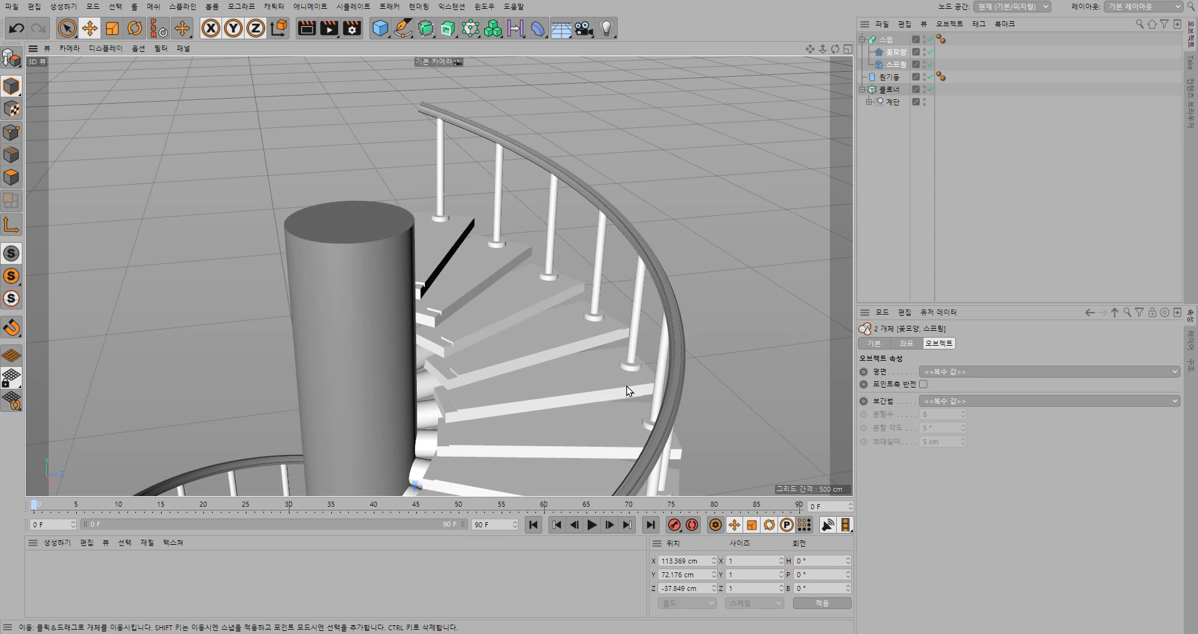
{"action": "middle_click_drag", "start_coordinate": [627, 384], "coordinate": [633, 231], "text": "alt"}
{"action": "mouse_move", "coordinate": [643, 359]}
{"action": "middle_mouse_down", "text": "alt"}
{"action": "mouse_move", "coordinate": [650, 275]}
{"action": "mouse_move", "coordinate": [676, 267]}
{"action": "middle_mouse_up", "text": "alt"}
{"action": "left_click_drag", "start_coordinate": [676, 267], "coordinate": [646, 361], "text": "alt"}
{"action": "mouse_move", "coordinate": [507, 324]}
{"action": "left_mouse_down", "text": "alt"}
{"action": "mouse_move", "coordinate": [537, 331]}
{"action": "mouse_move", "coordinate": [508, 323]}
{"action": "left_mouse_up", "text": "alt"}
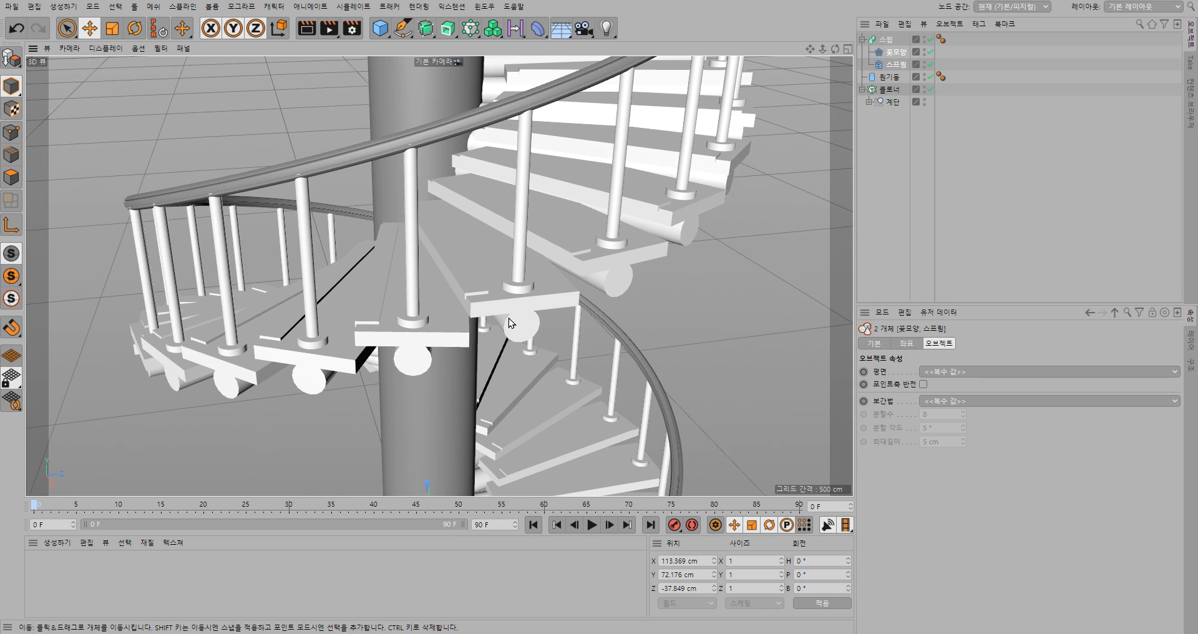